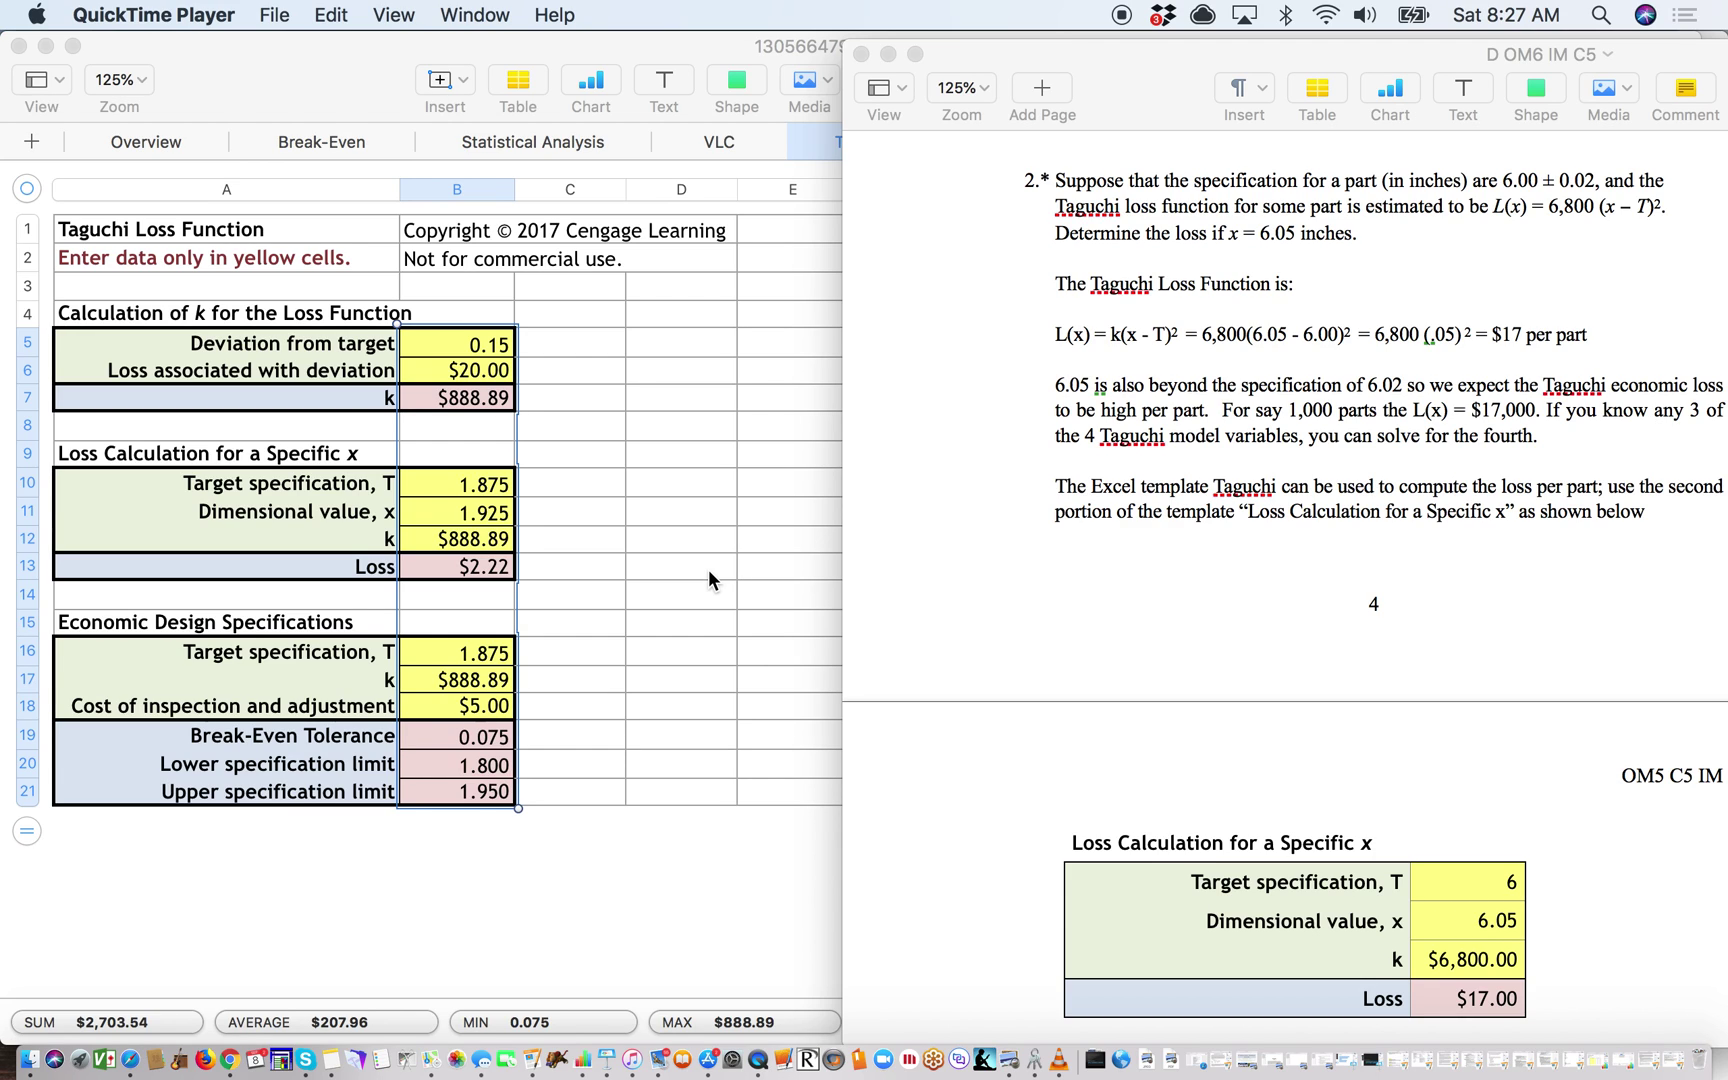
# Bring the Taguchi sheet forward and extend its table with four new columns, F through I
pyautogui.click(708, 580)
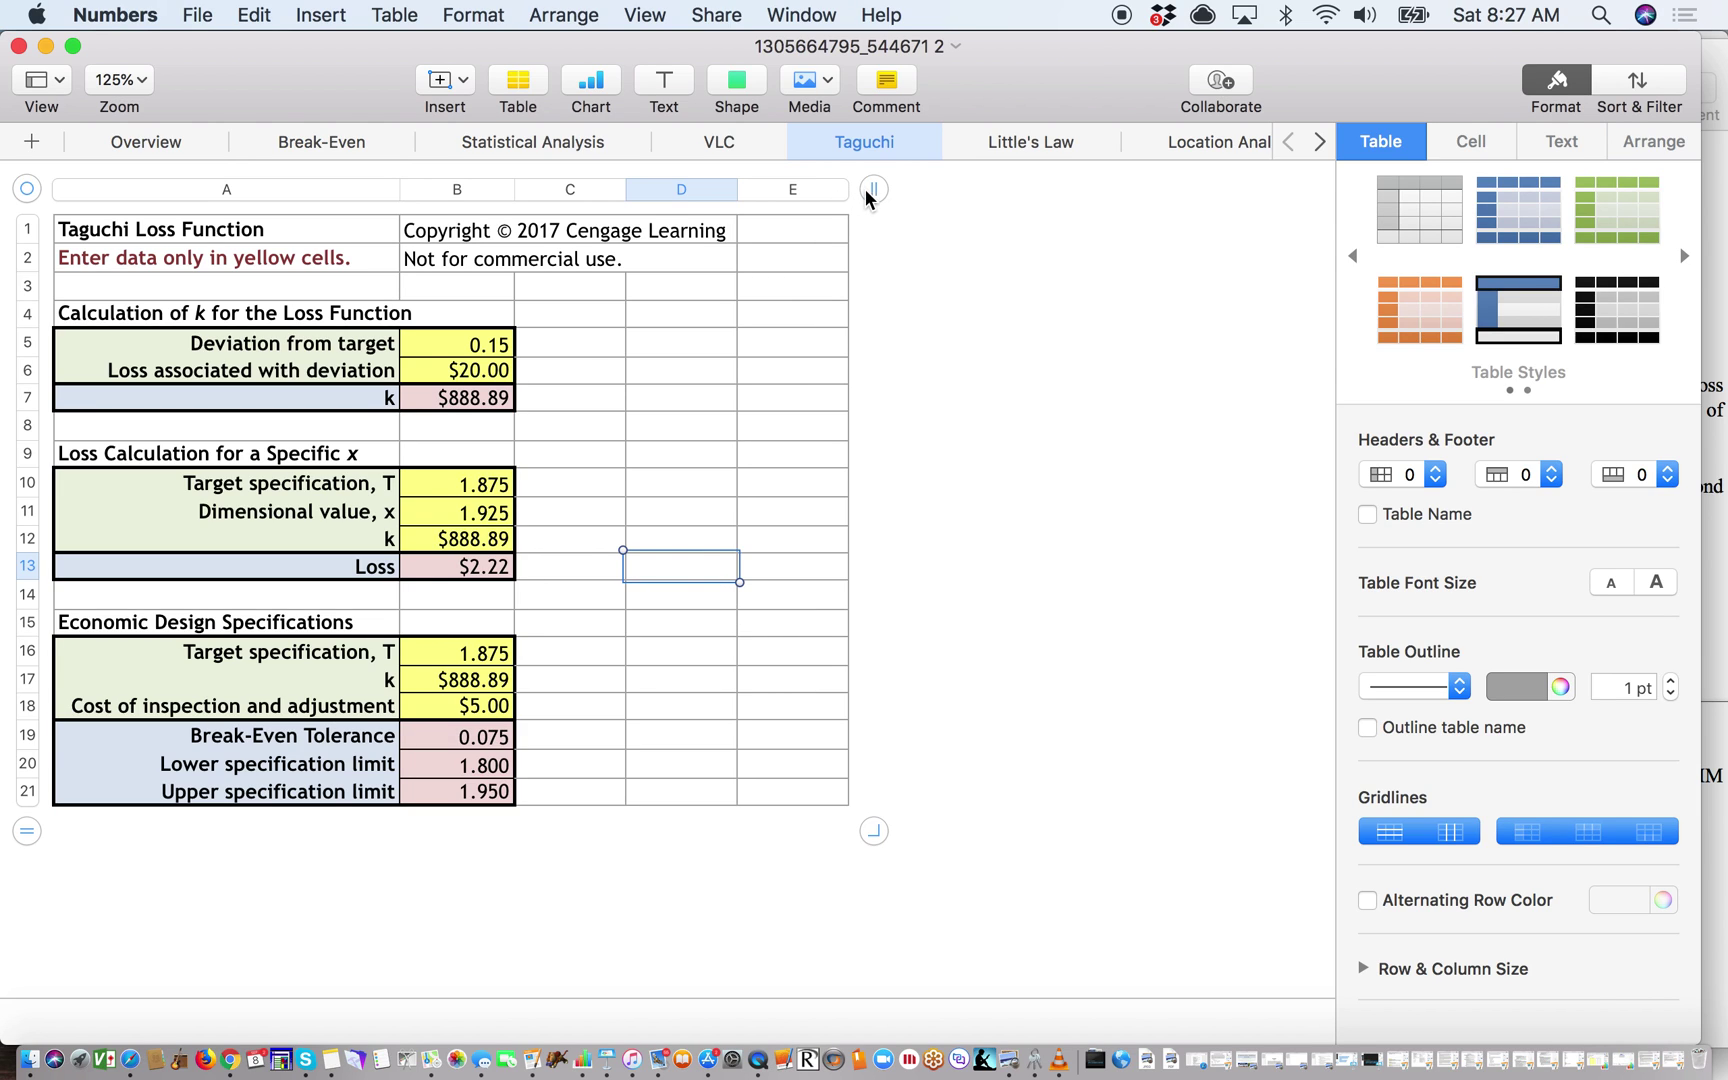
pyautogui.moveTo(870, 191); pyautogui.dragTo(1211, 197)
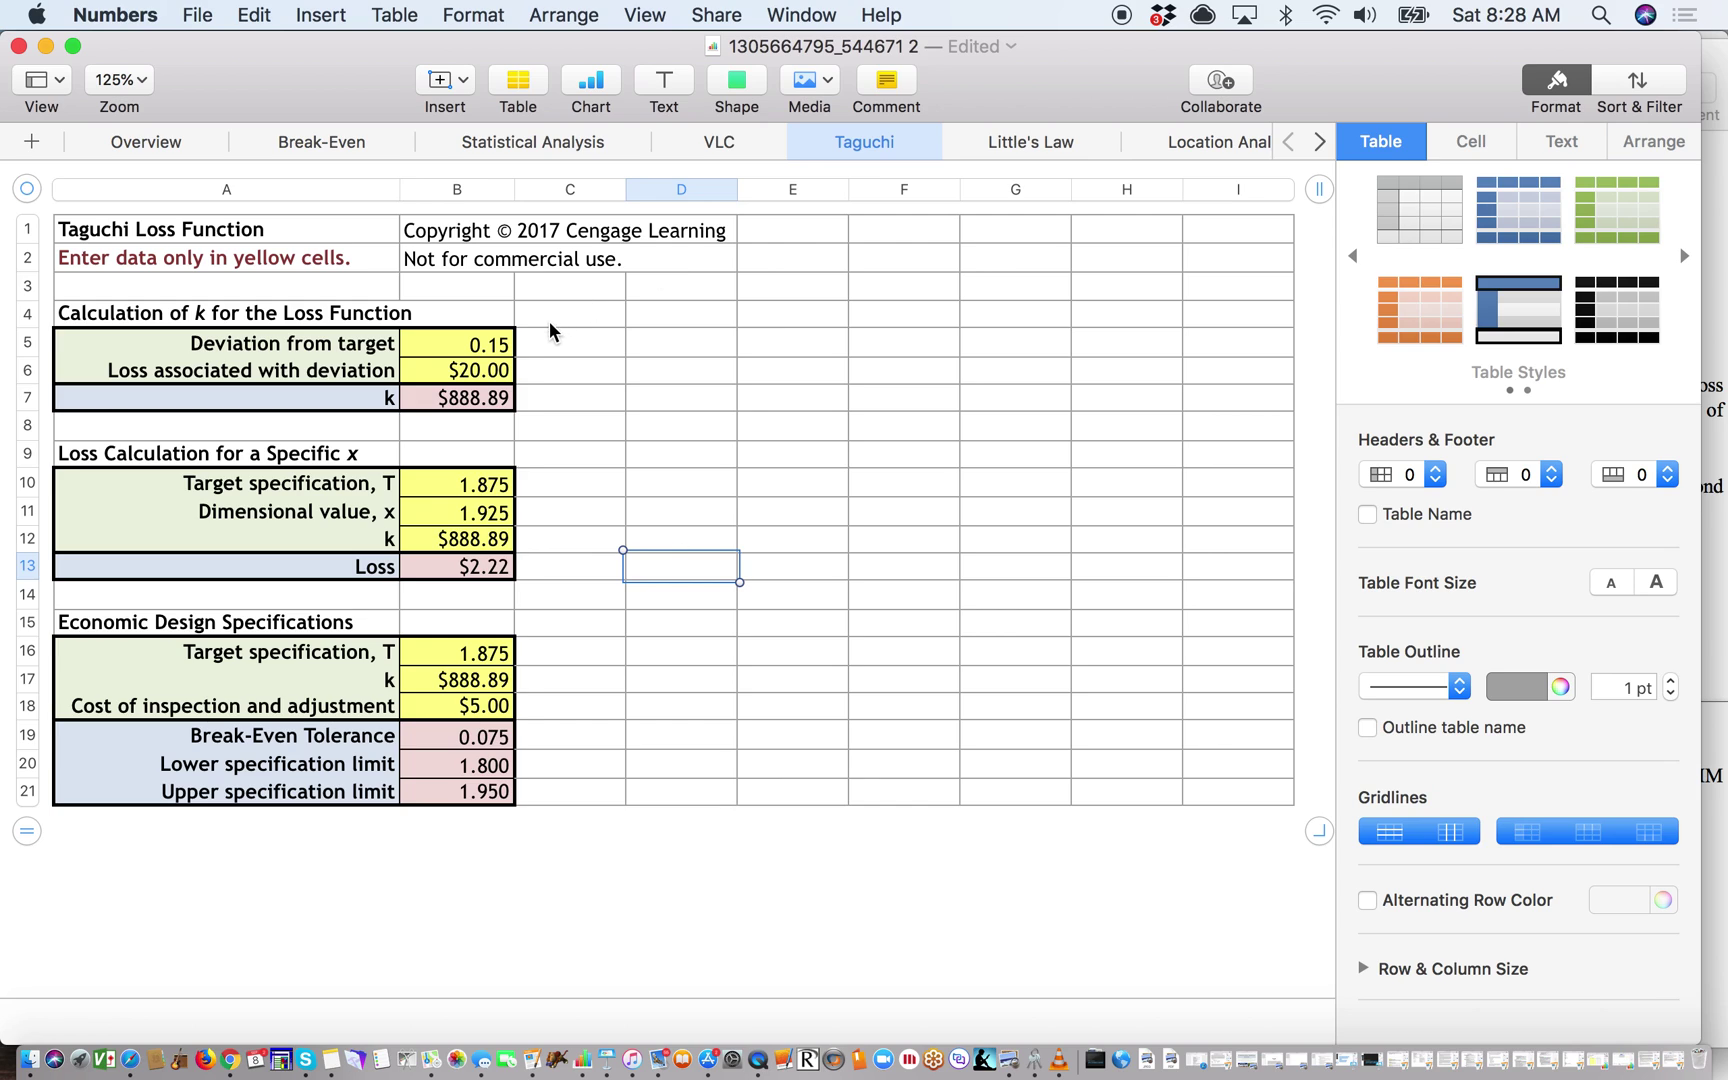
# Copy the B5:B21 calculation block and paste it into D5, F5 and H5
pyautogui.click(503, 346)
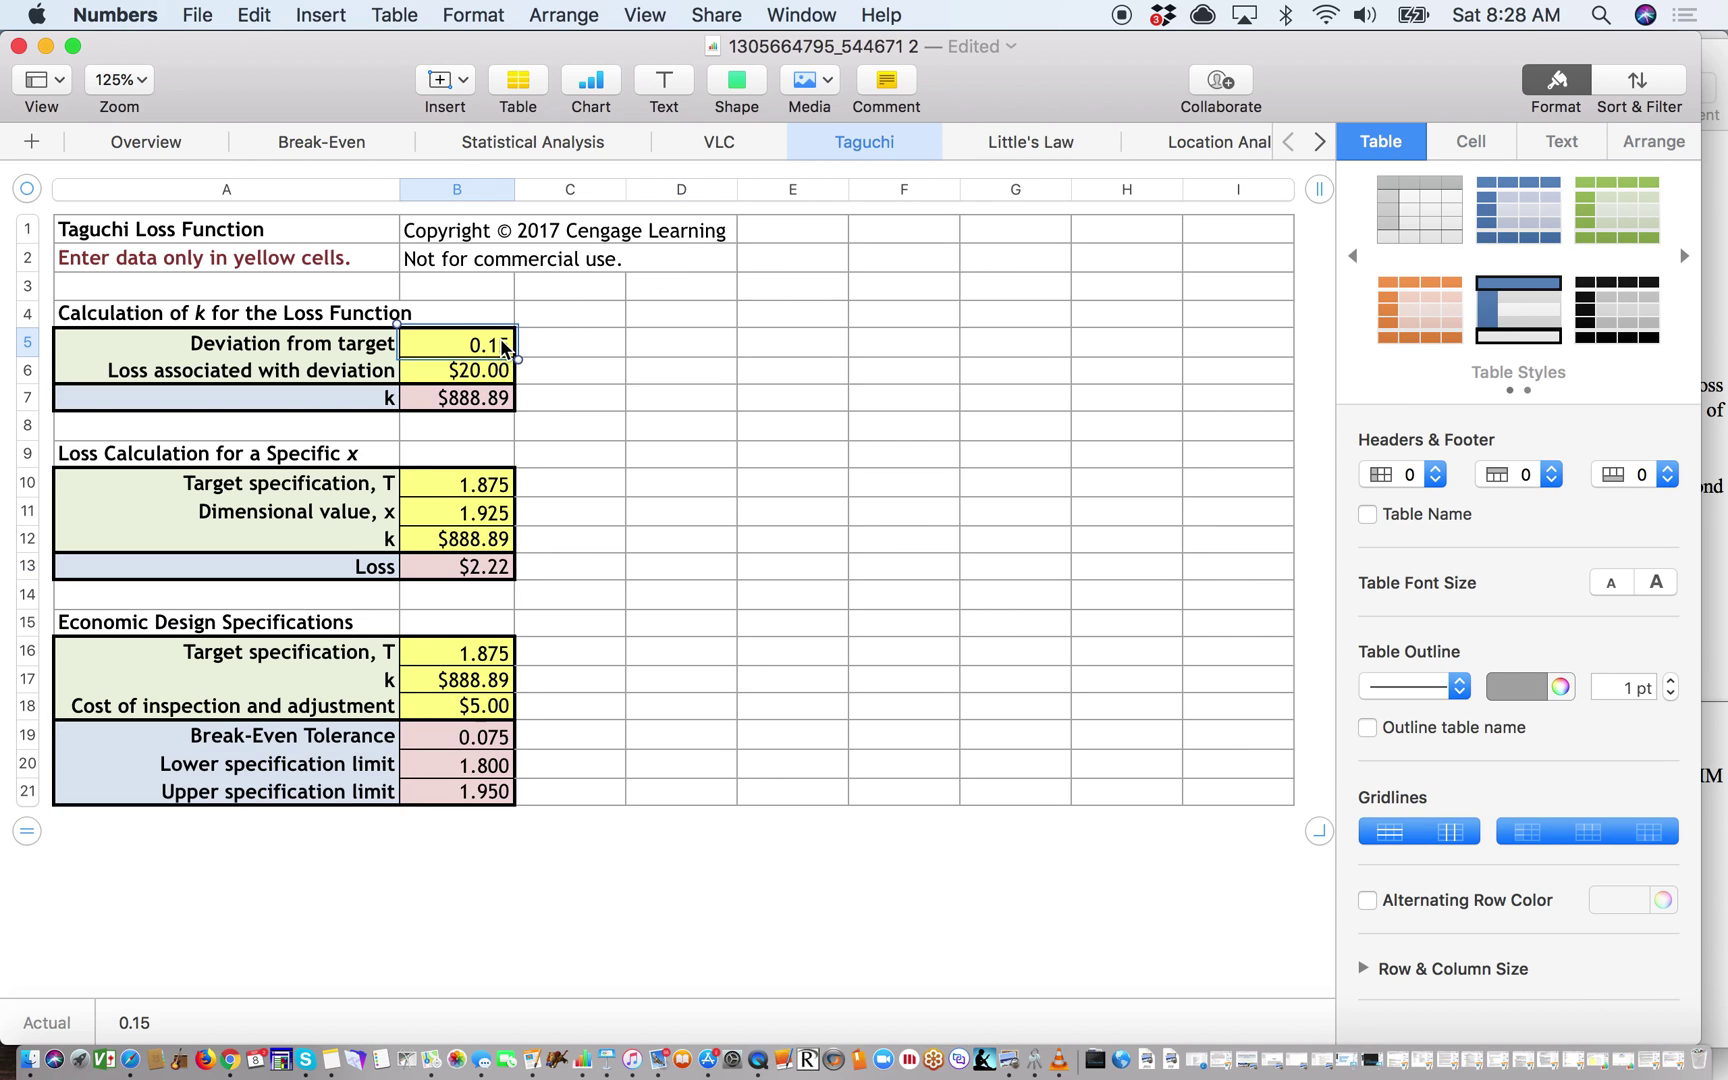
pyautogui.keyDown('shift'); pyautogui.click(474, 800); pyautogui.keyUp('shift')
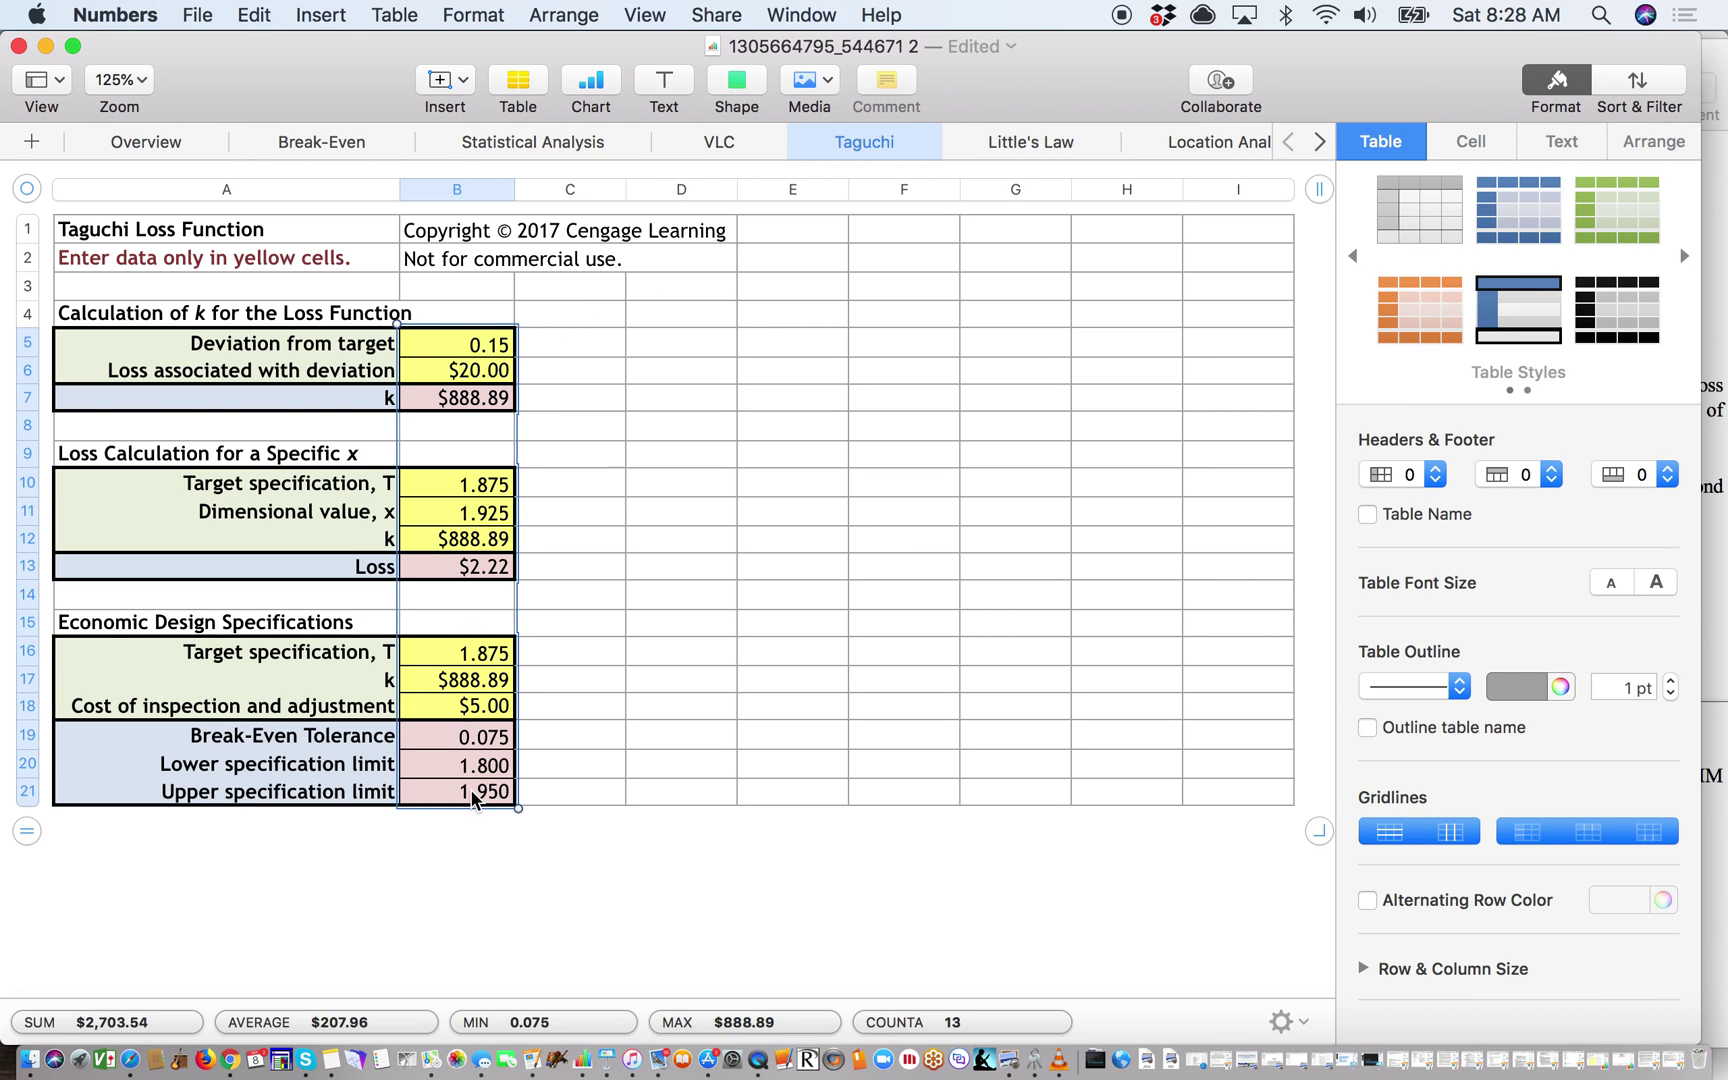
pyautogui.click(708, 355)
pyautogui.press('super+v')
pyautogui.click(922, 356)
pyautogui.press('super+v')
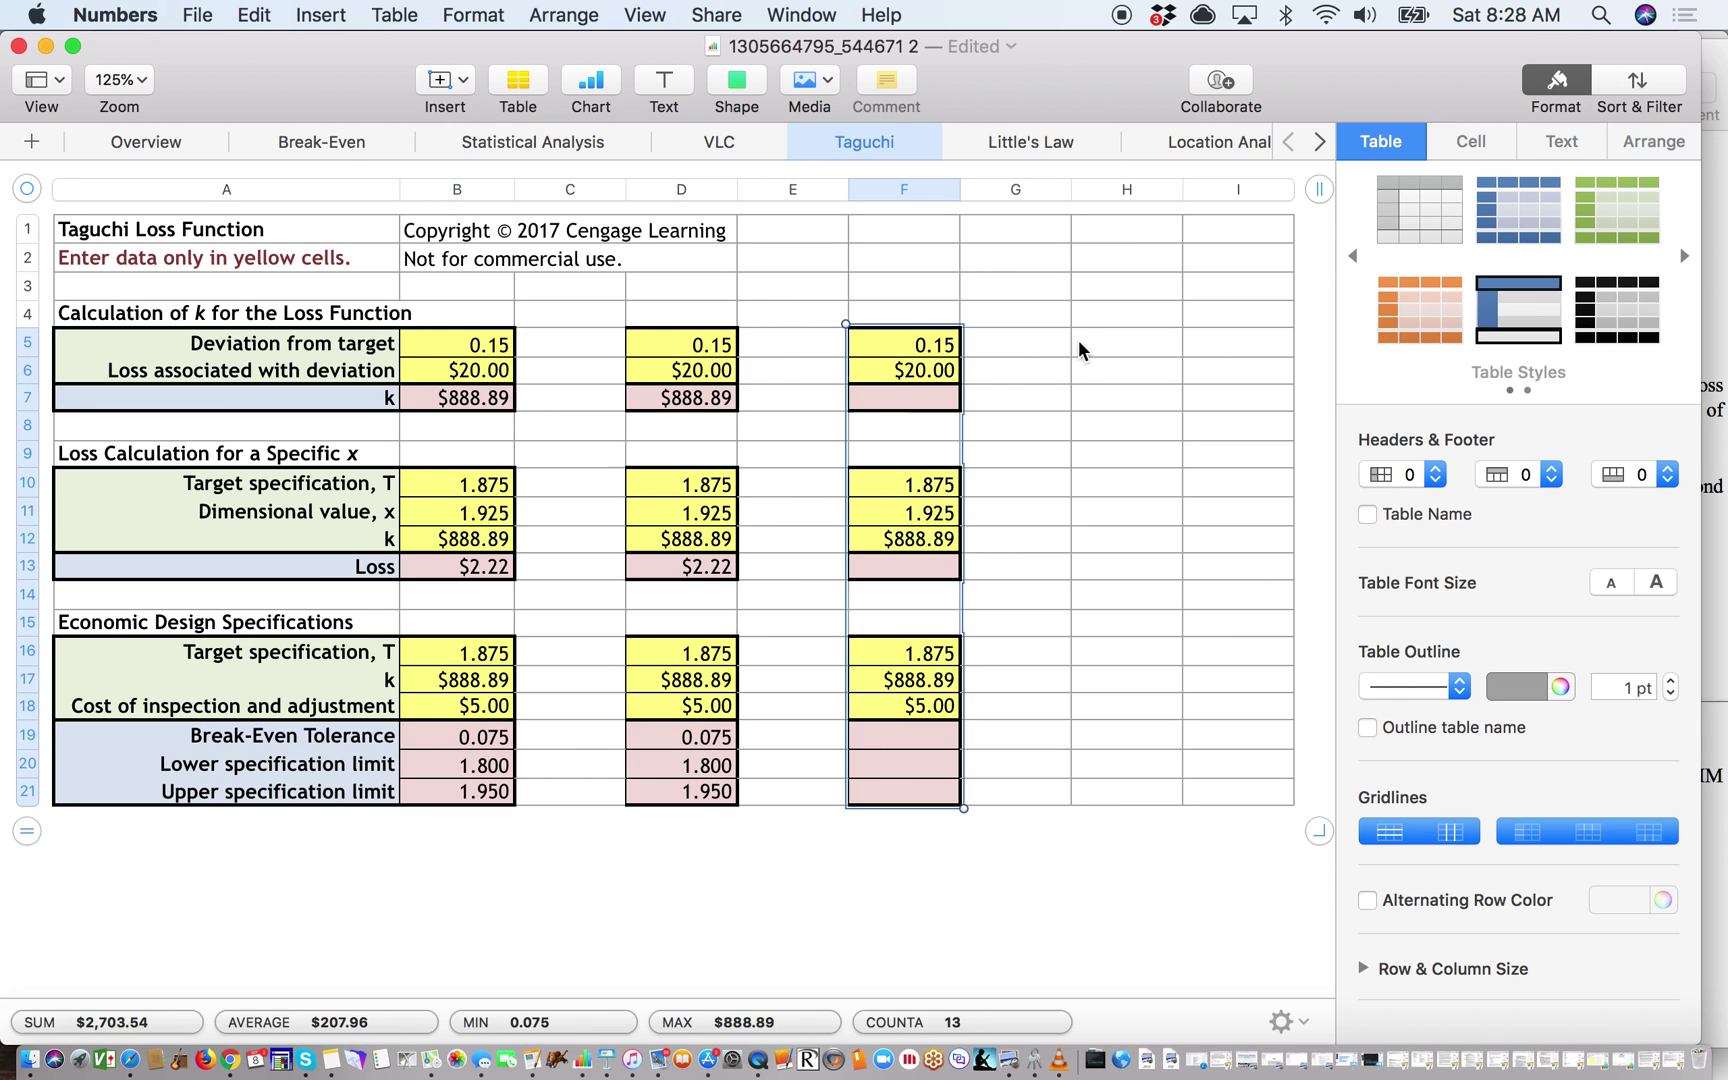
pyautogui.click(1148, 355)
pyautogui.press('super+v')
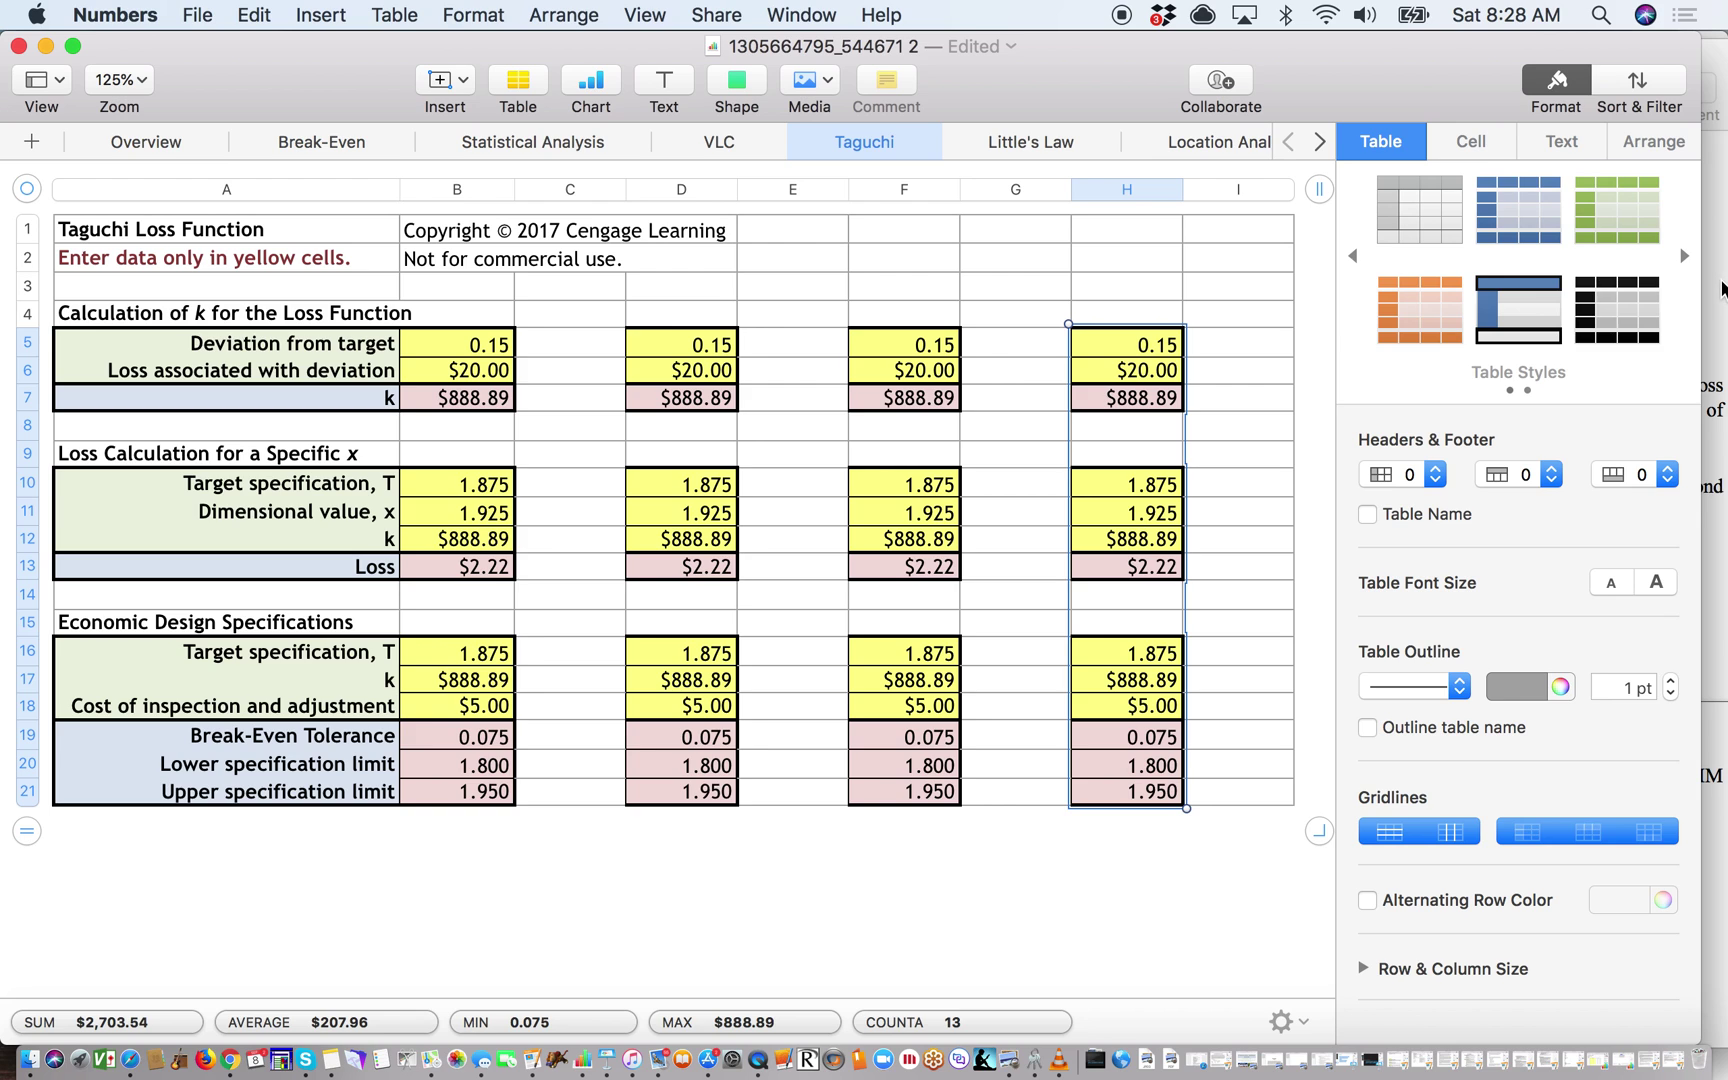
pyautogui.click(1722, 287)
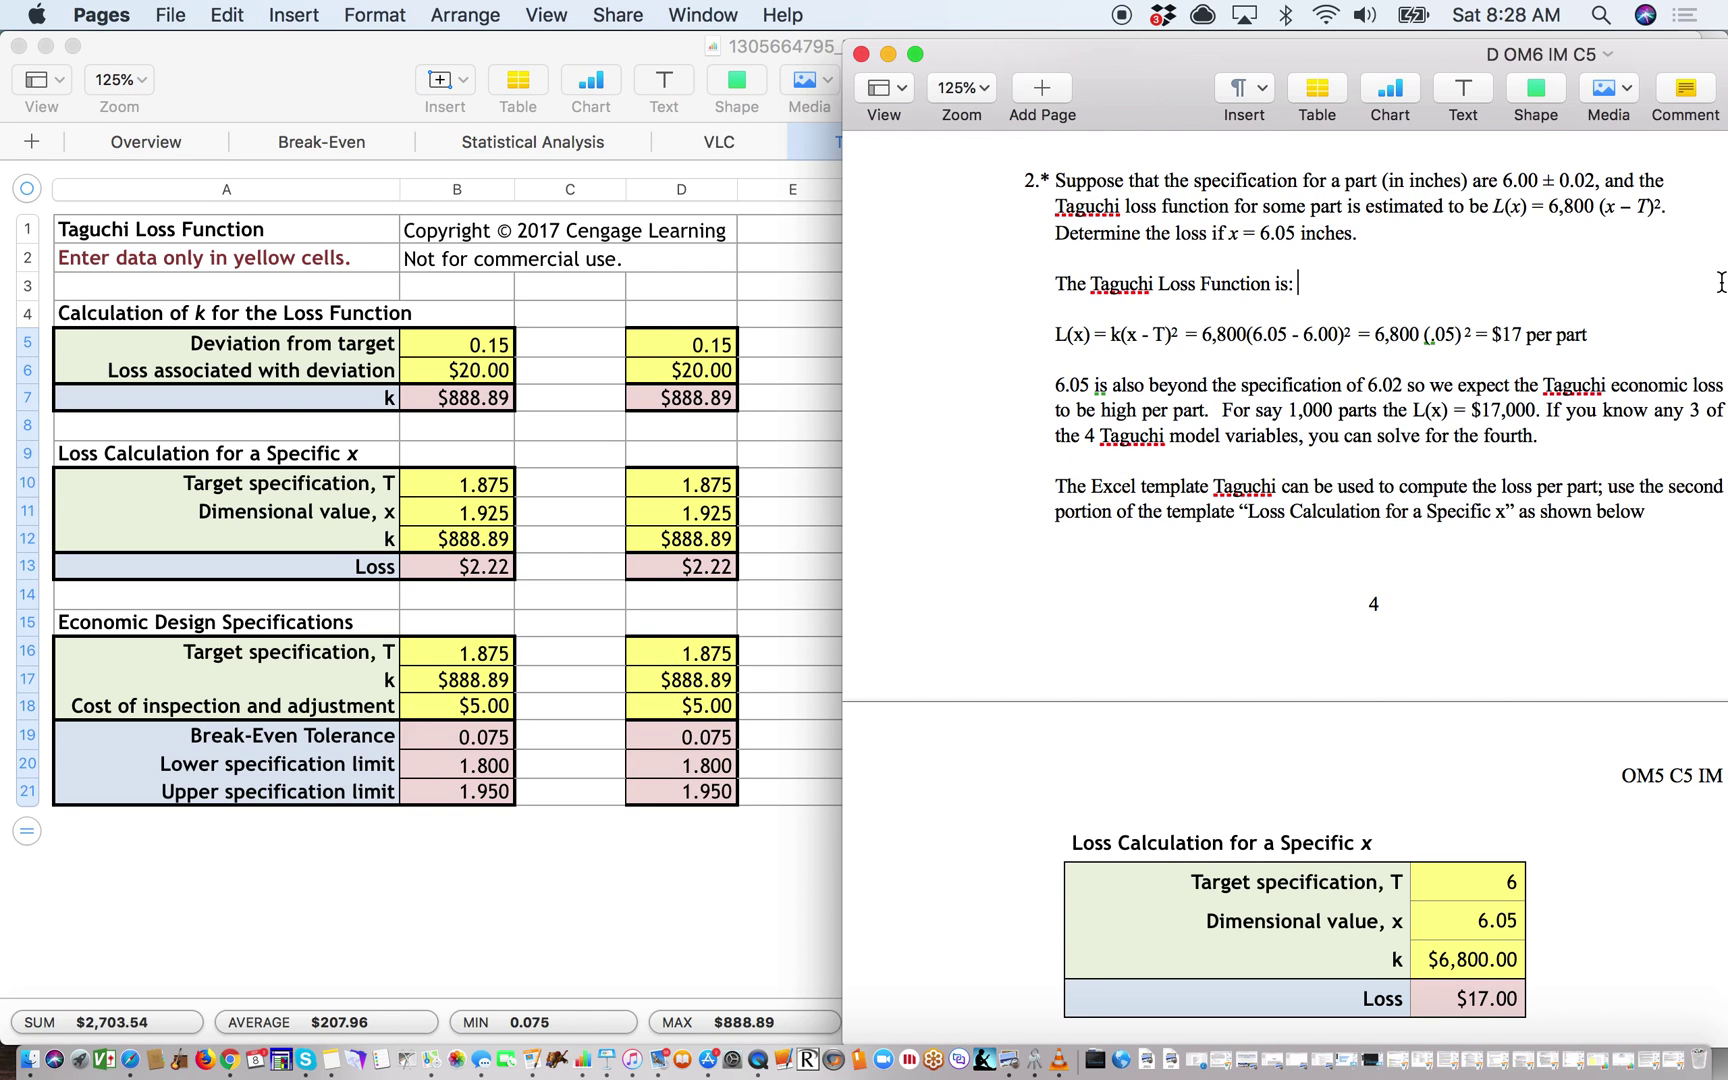
# Scroll the problem-set document to problem 2's worked loss table ending in $17.00
pyautogui.scroll(20, 1722, 283)
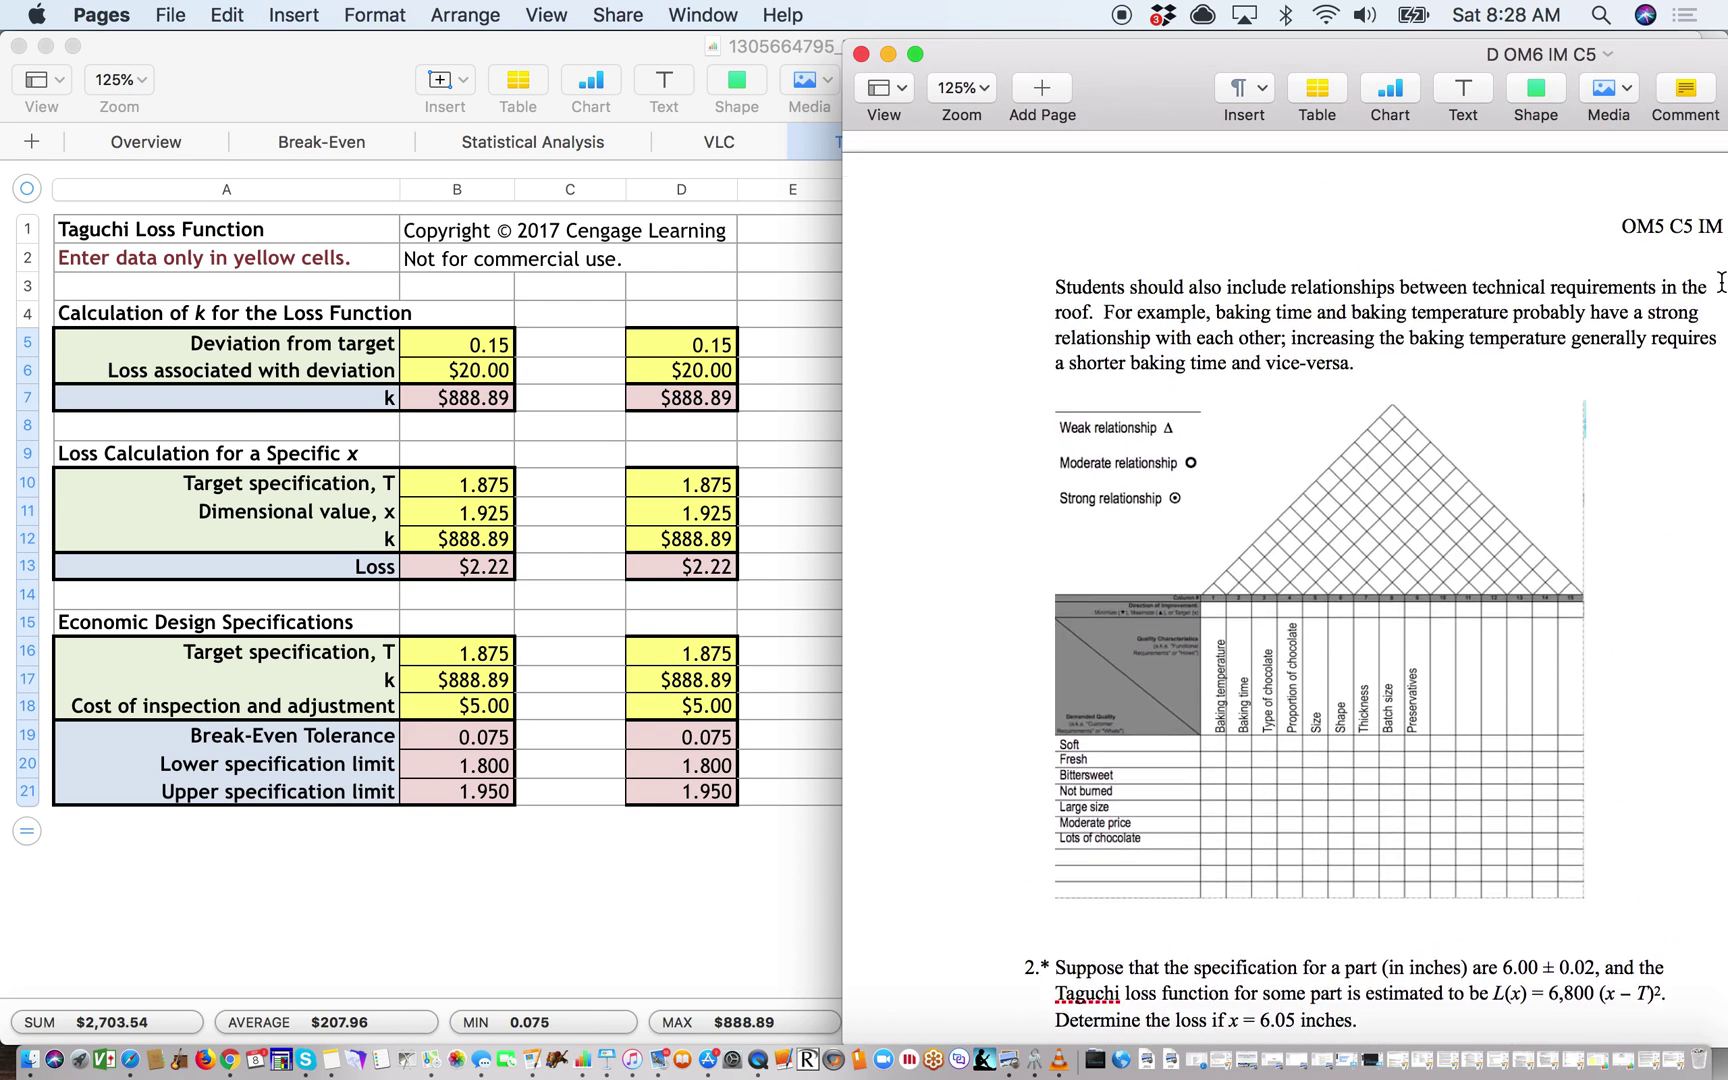
pyautogui.scroll(15, 1722, 283)
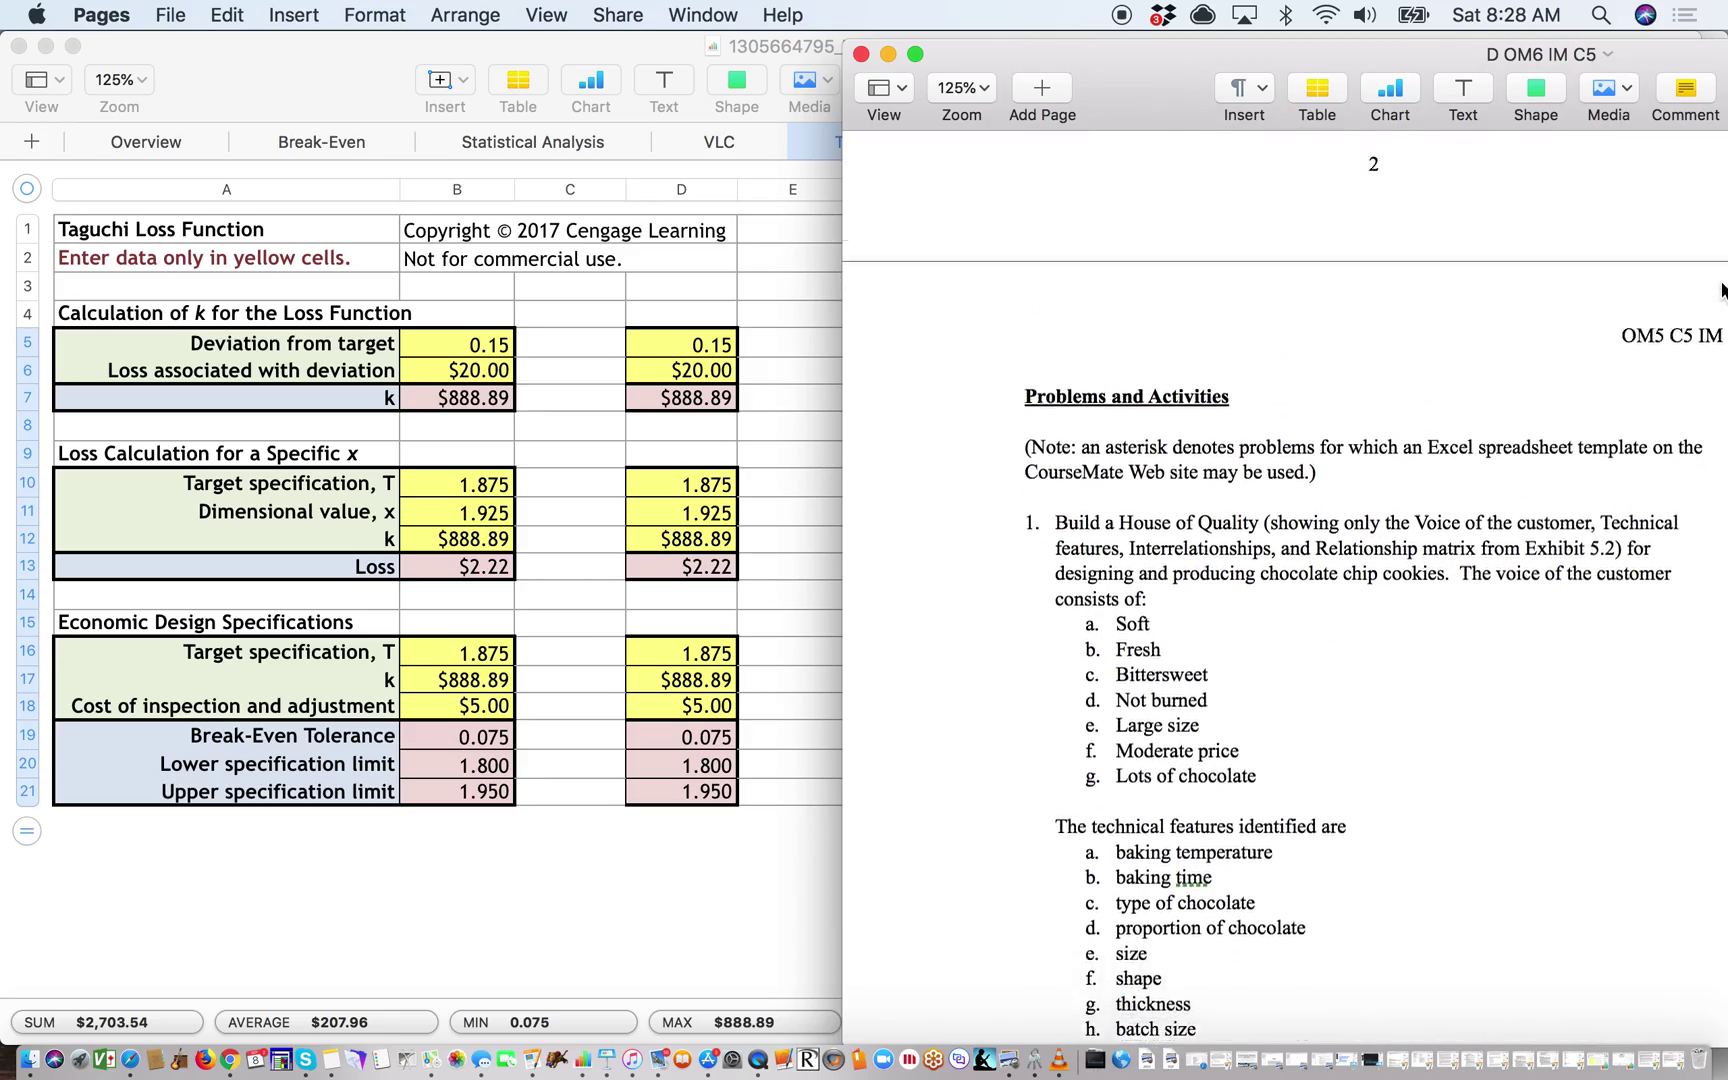
pyautogui.scroll(-15, 1722, 285)
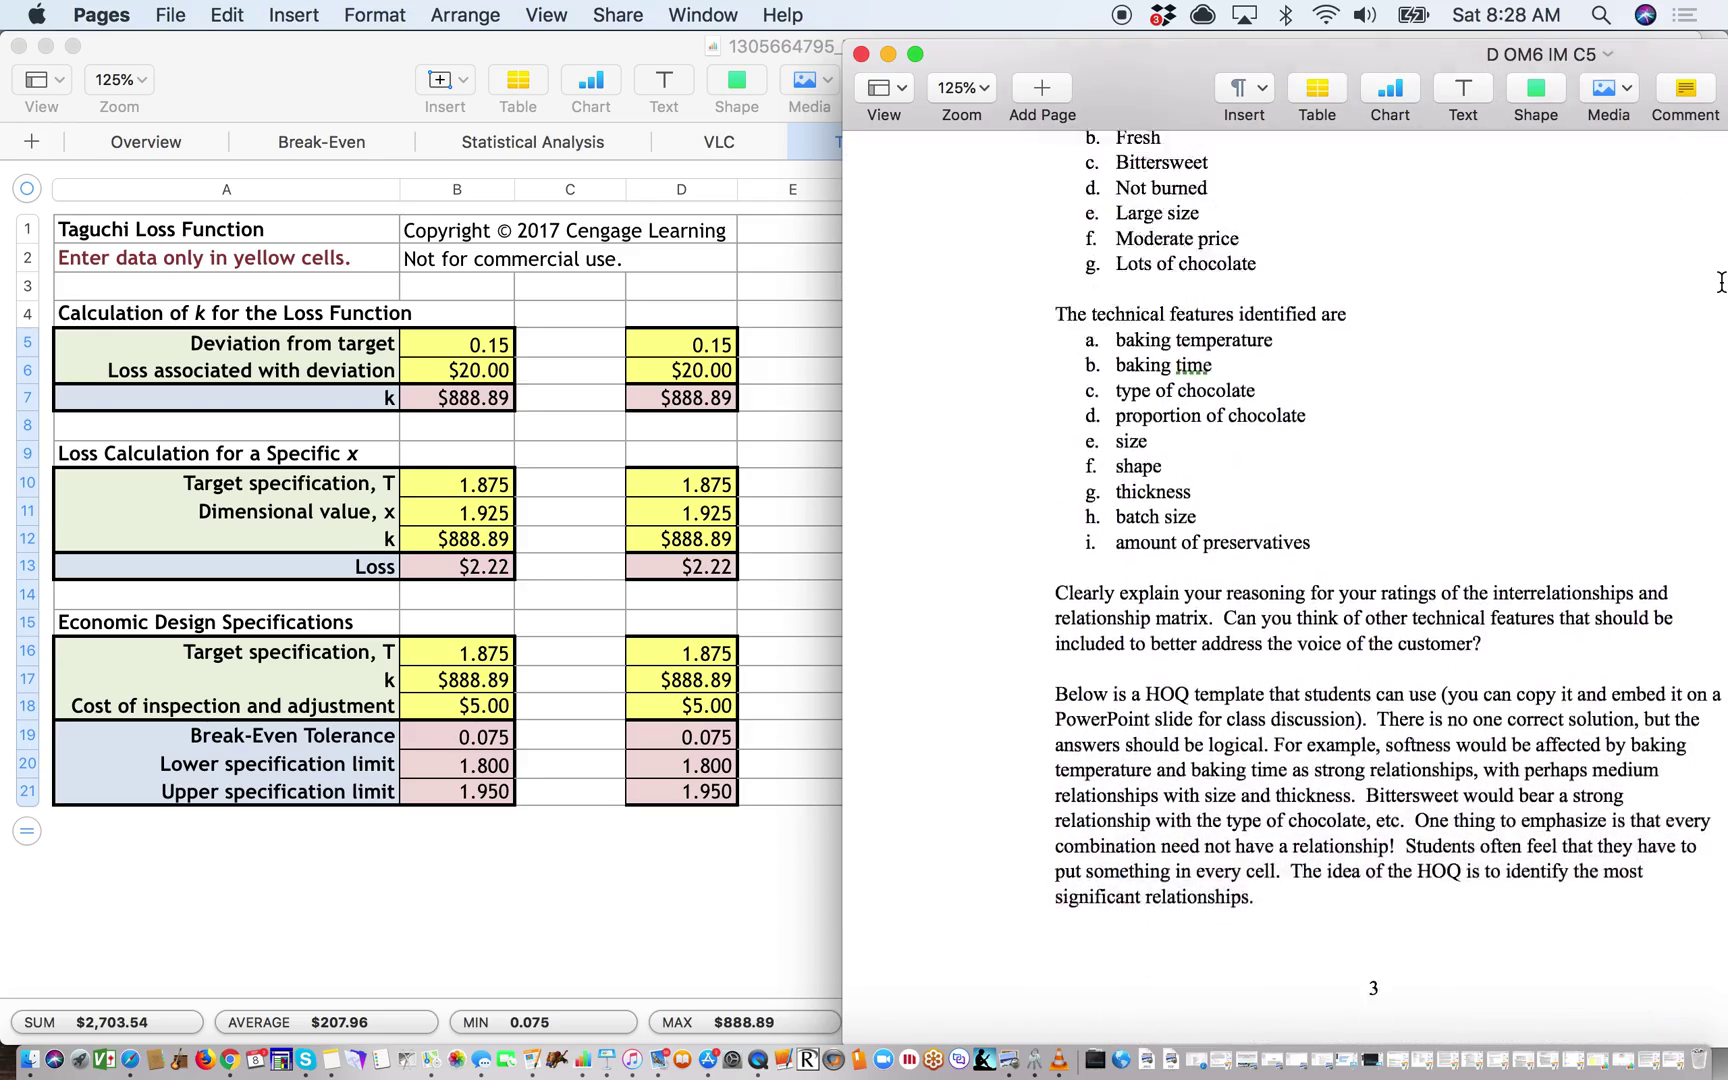
pyautogui.scroll(-15, 1722, 288)
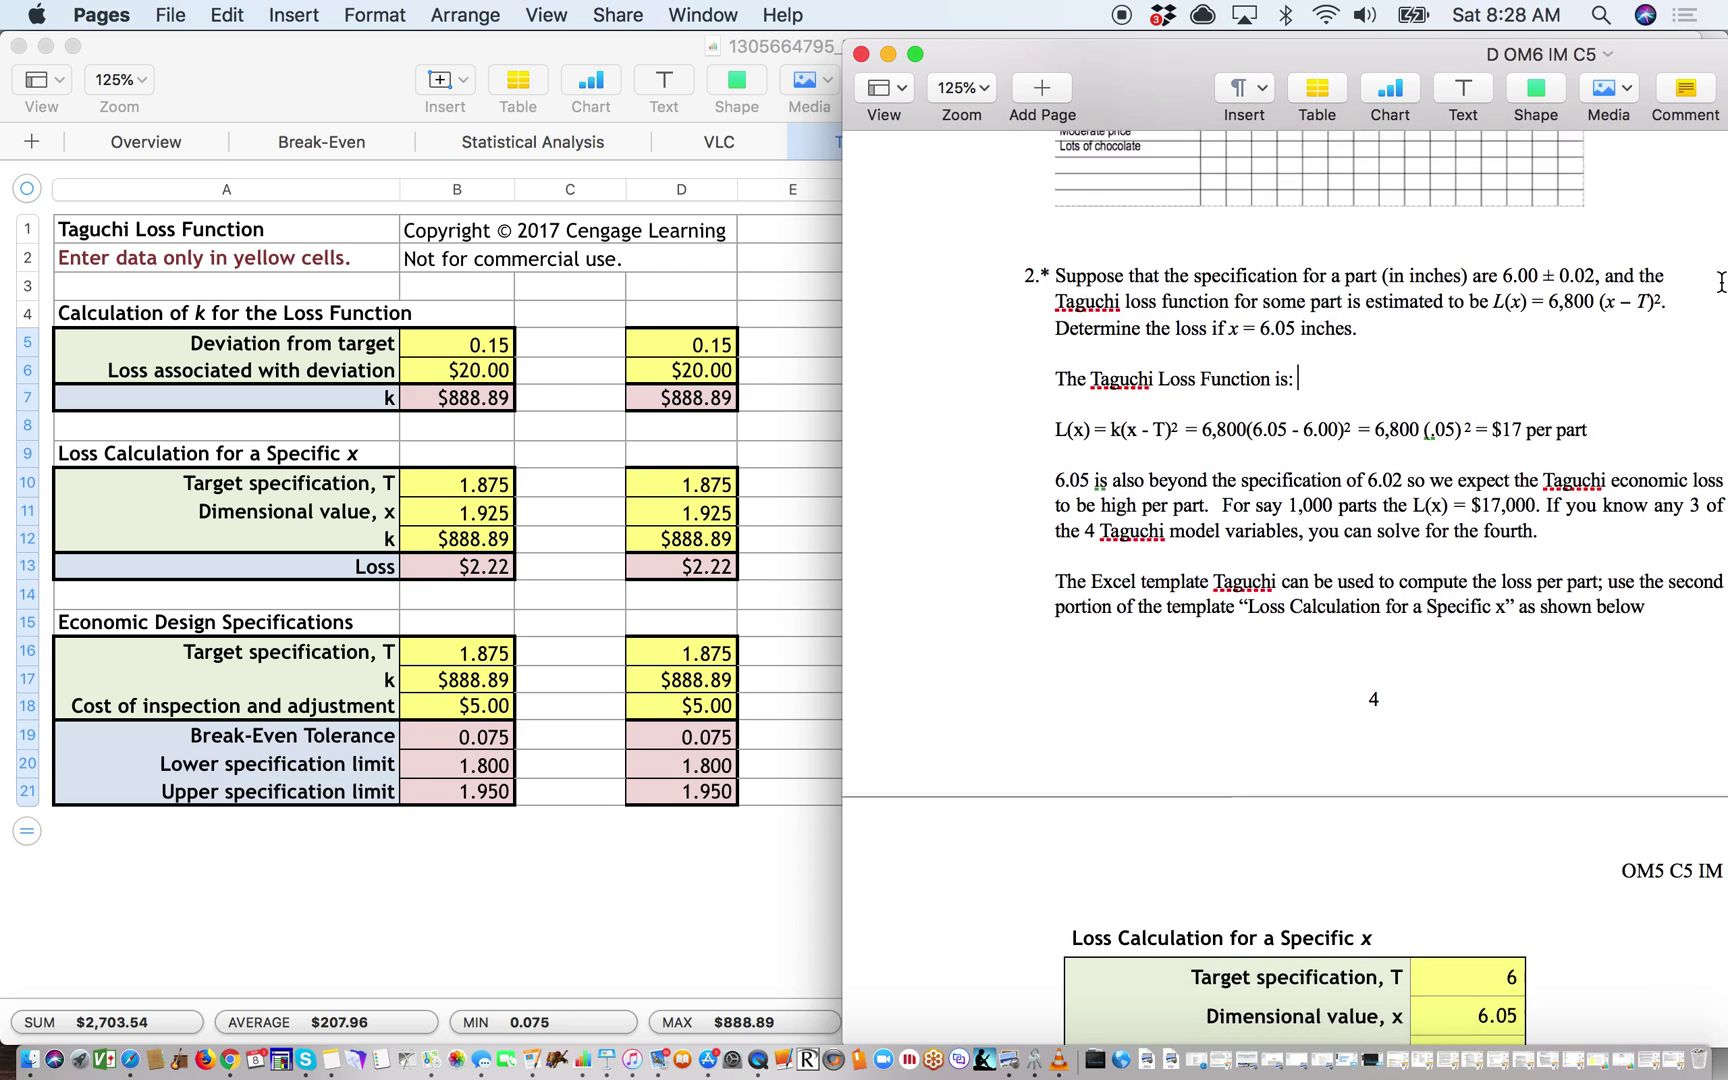
pyautogui.scroll(-1, 1722, 283)
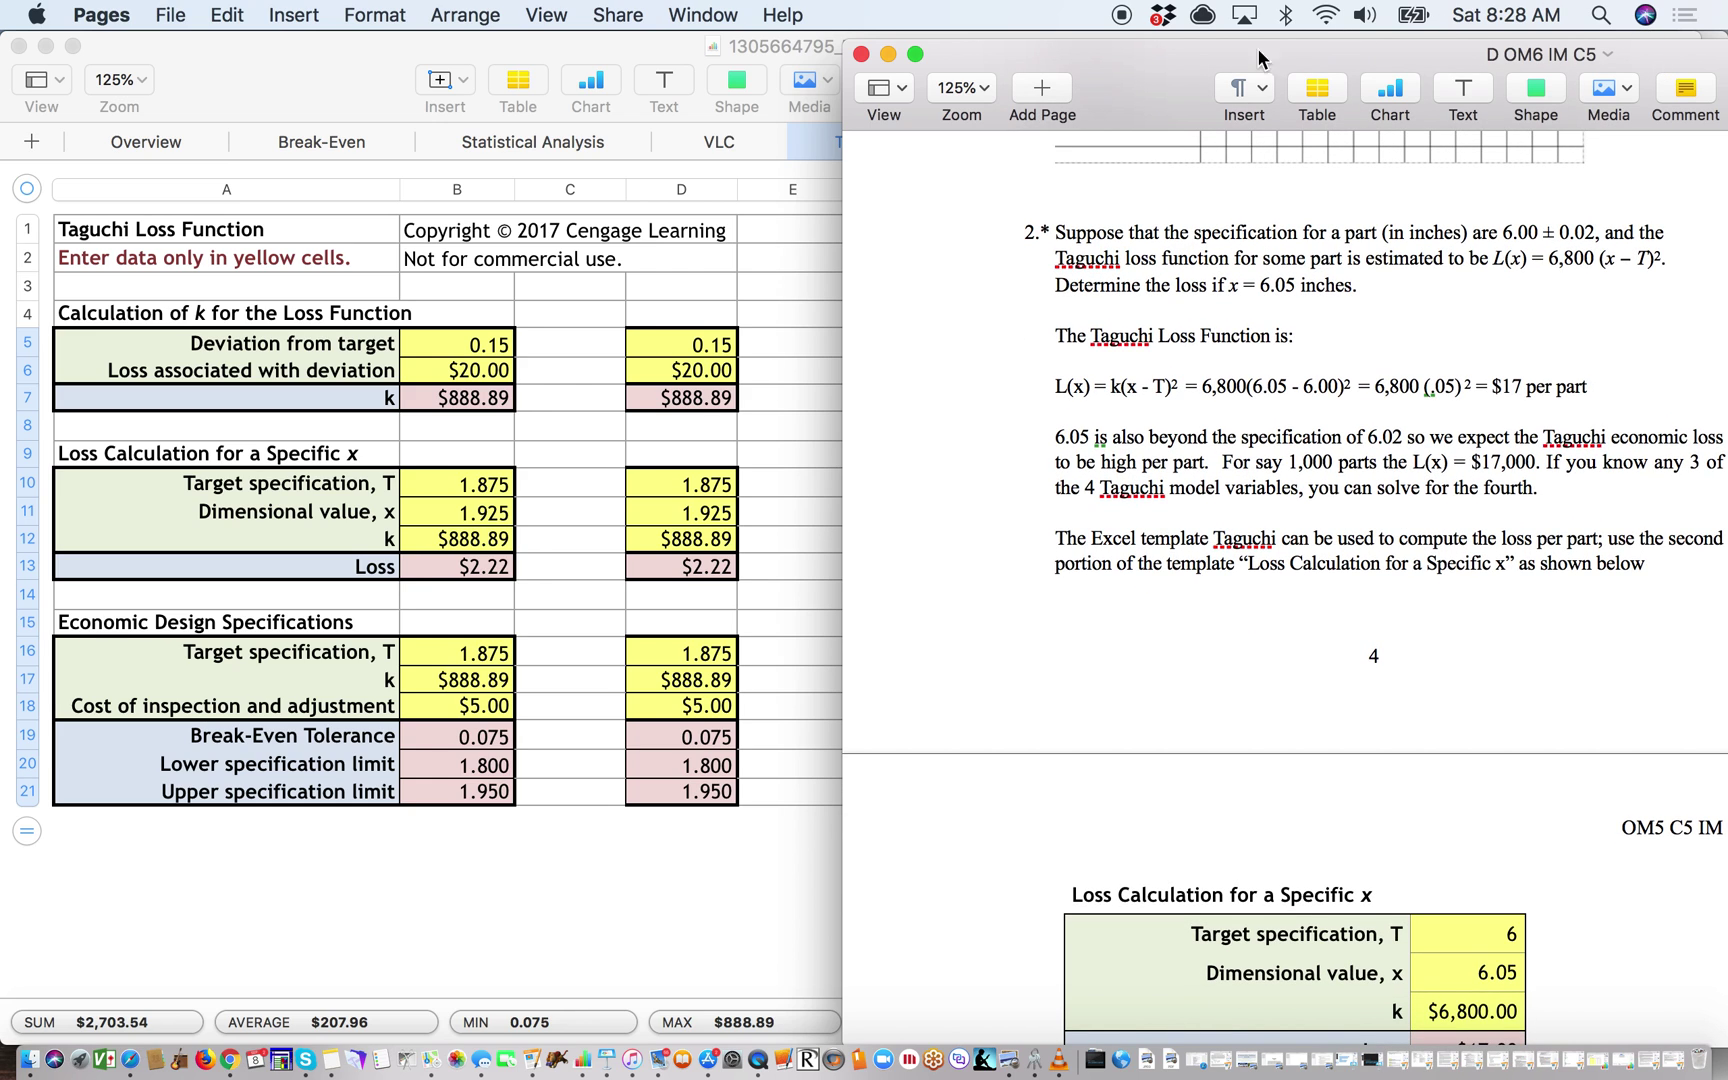
pyautogui.moveTo(1212, 62)
pyautogui.mouseDown()
pyautogui.moveTo(1232, 58)
pyautogui.moveTo(1180, 50)
pyautogui.mouseUp()
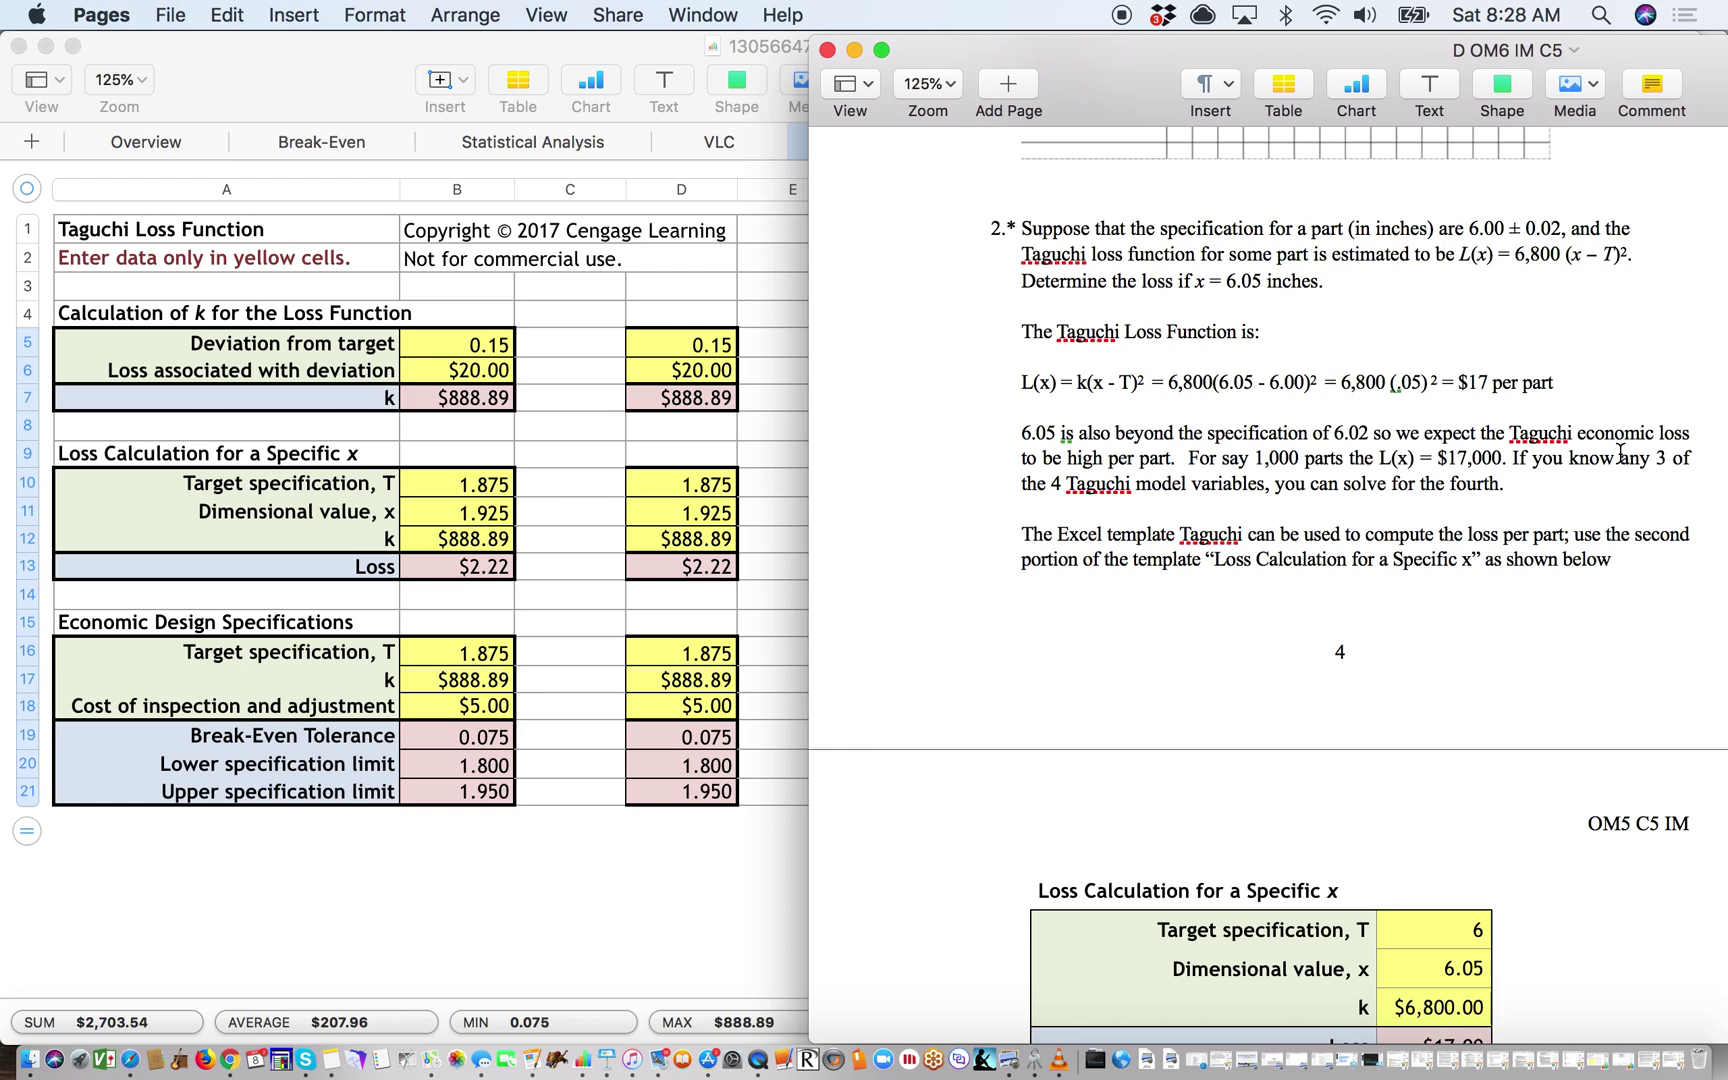
pyautogui.scroll(-3, 1620, 452)
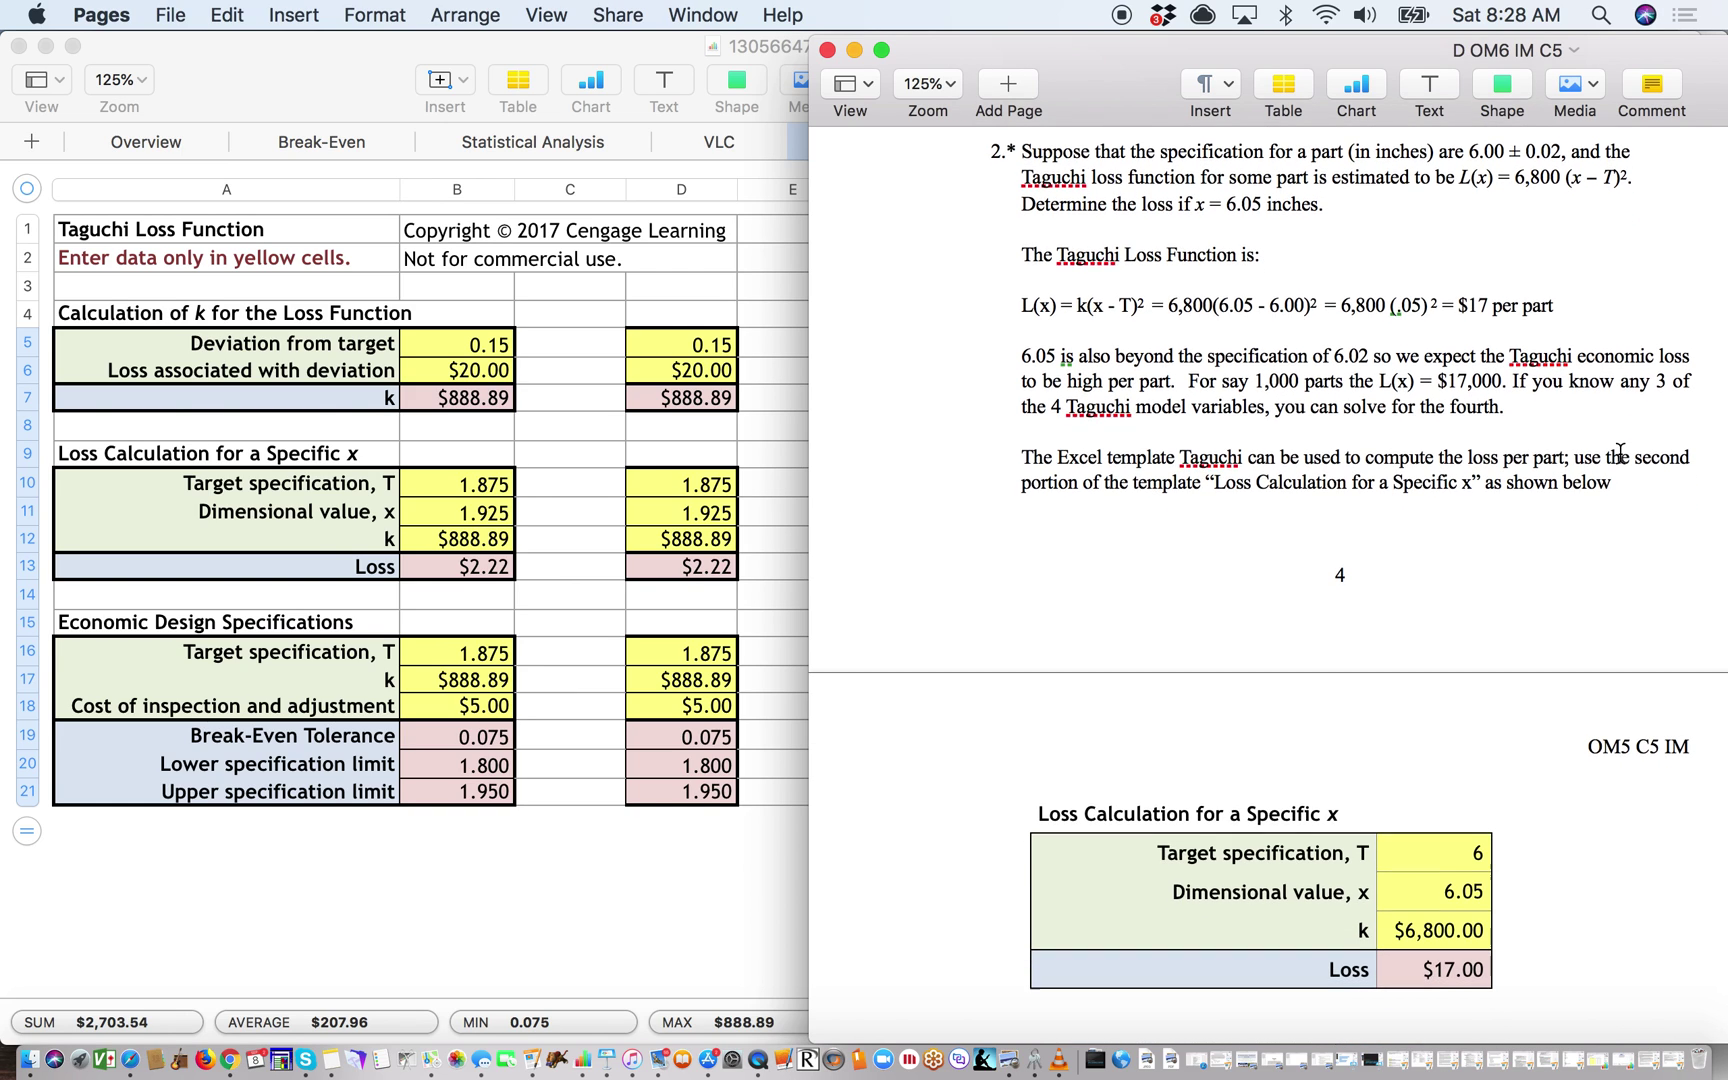
pyautogui.scroll(-4, 1620, 452)
pyautogui.scroll(5, 1620, 452)
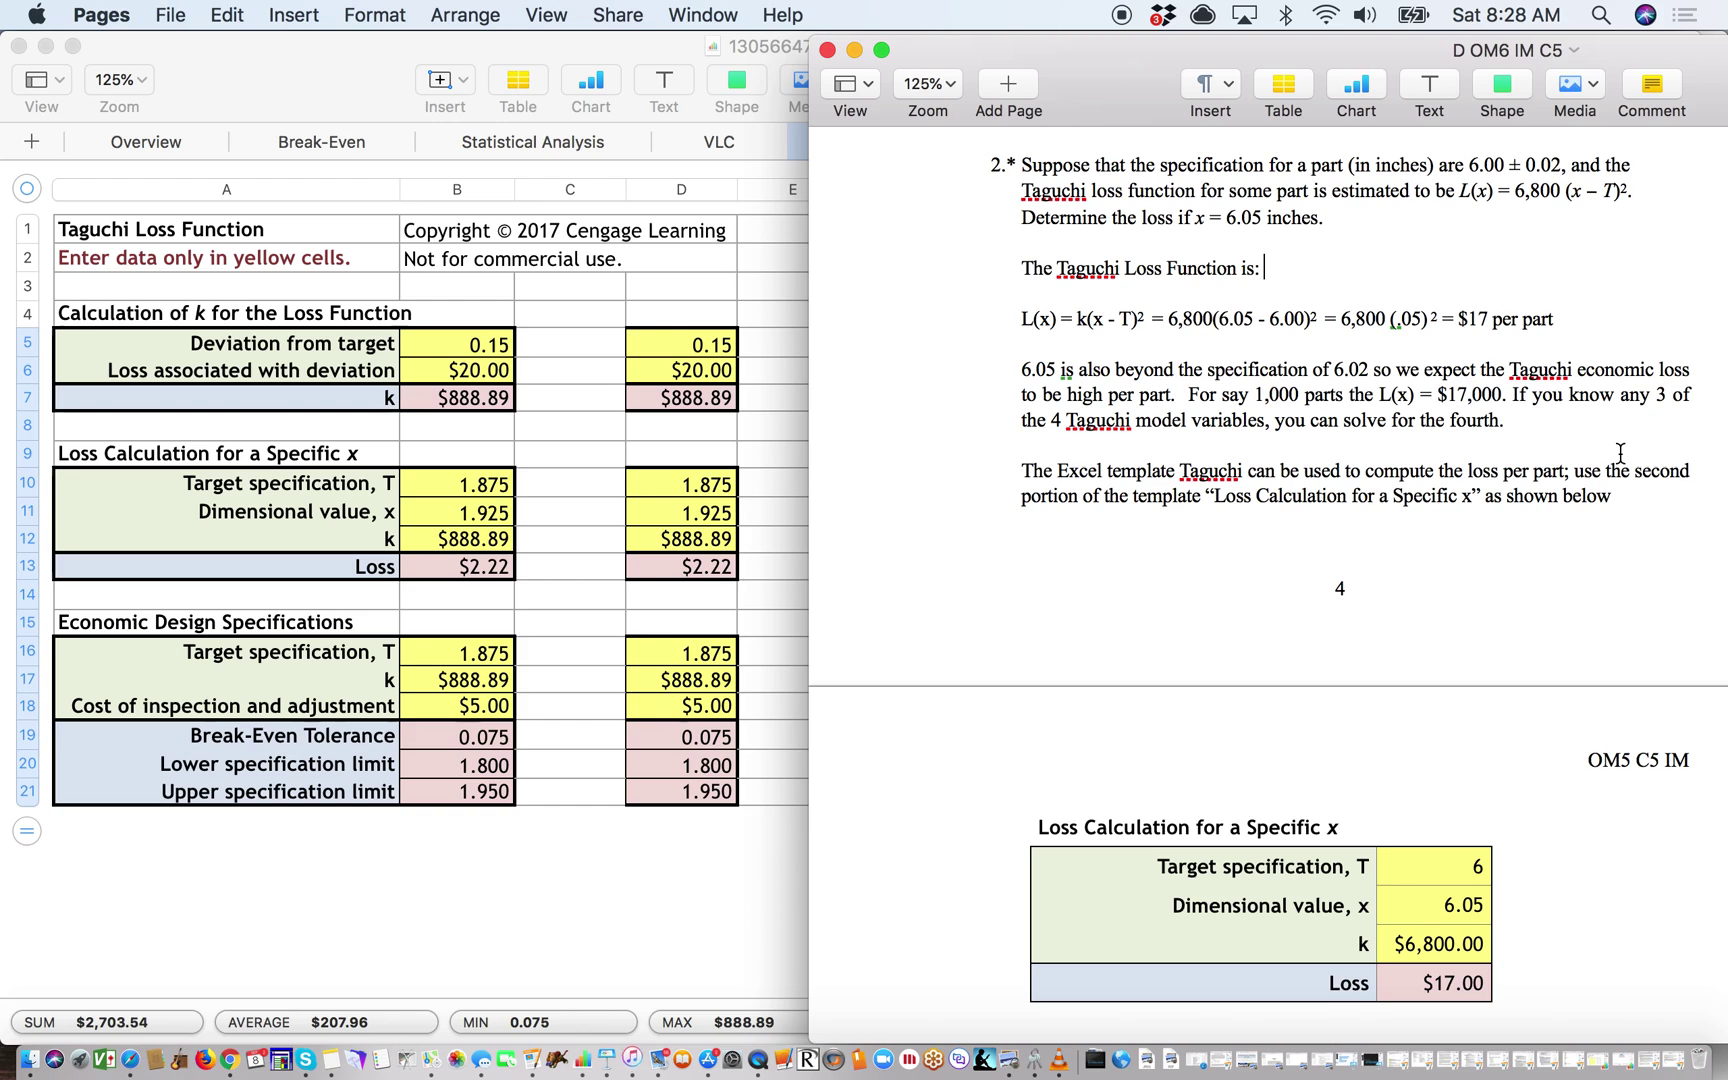
pyautogui.scroll(-2, 1620, 452)
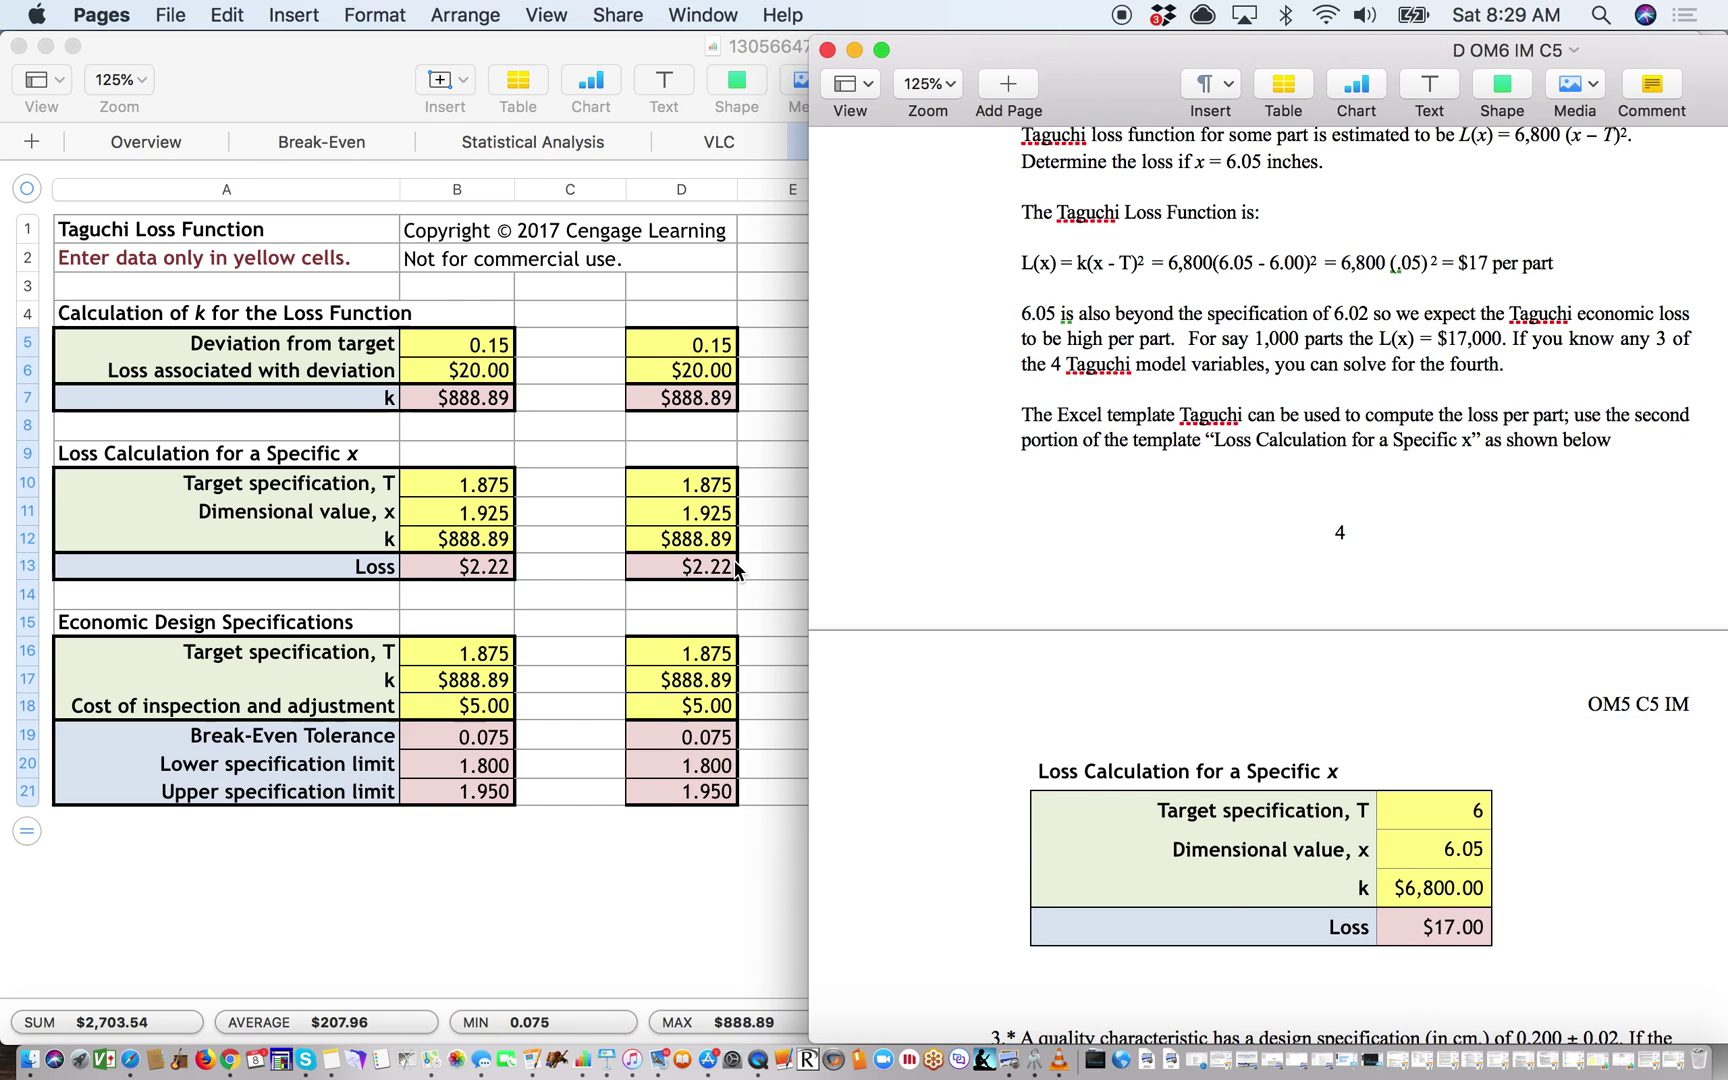
pyautogui.click(713, 488)
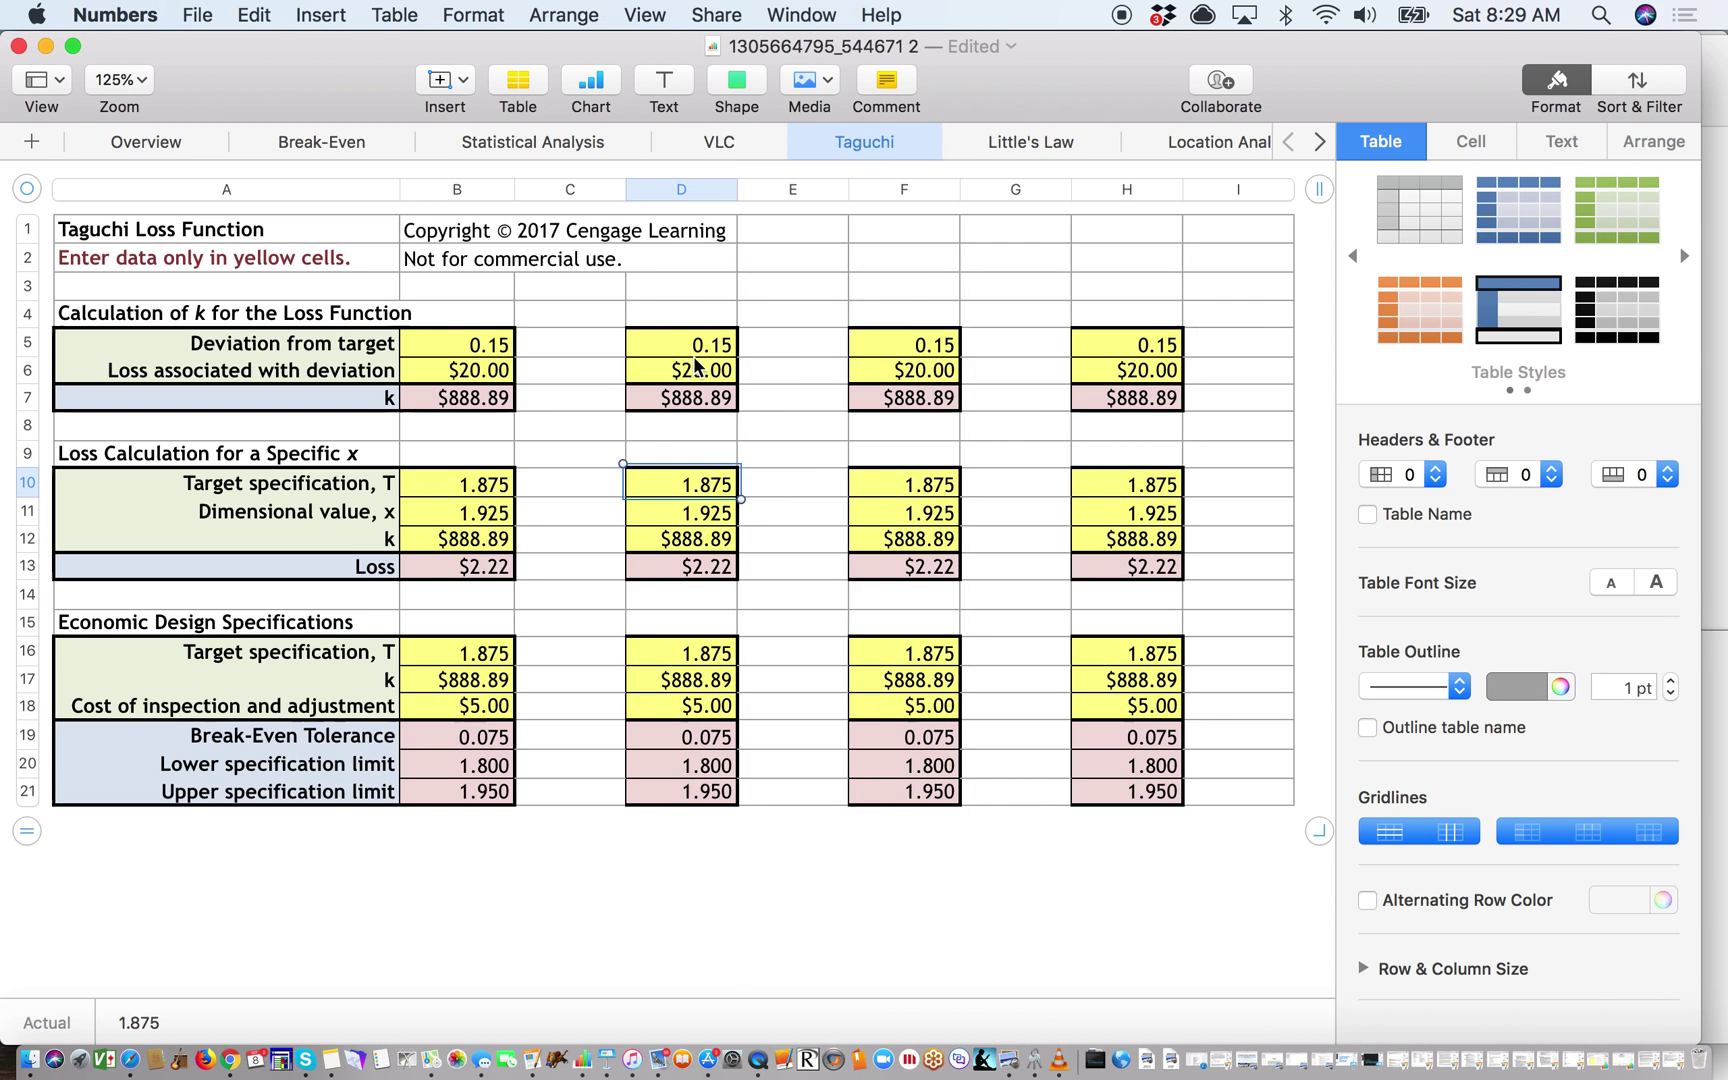
# Label column D '#2' and set its target value in D10 to 6
pyautogui.click(670, 286)
pyautogui.write('#2')
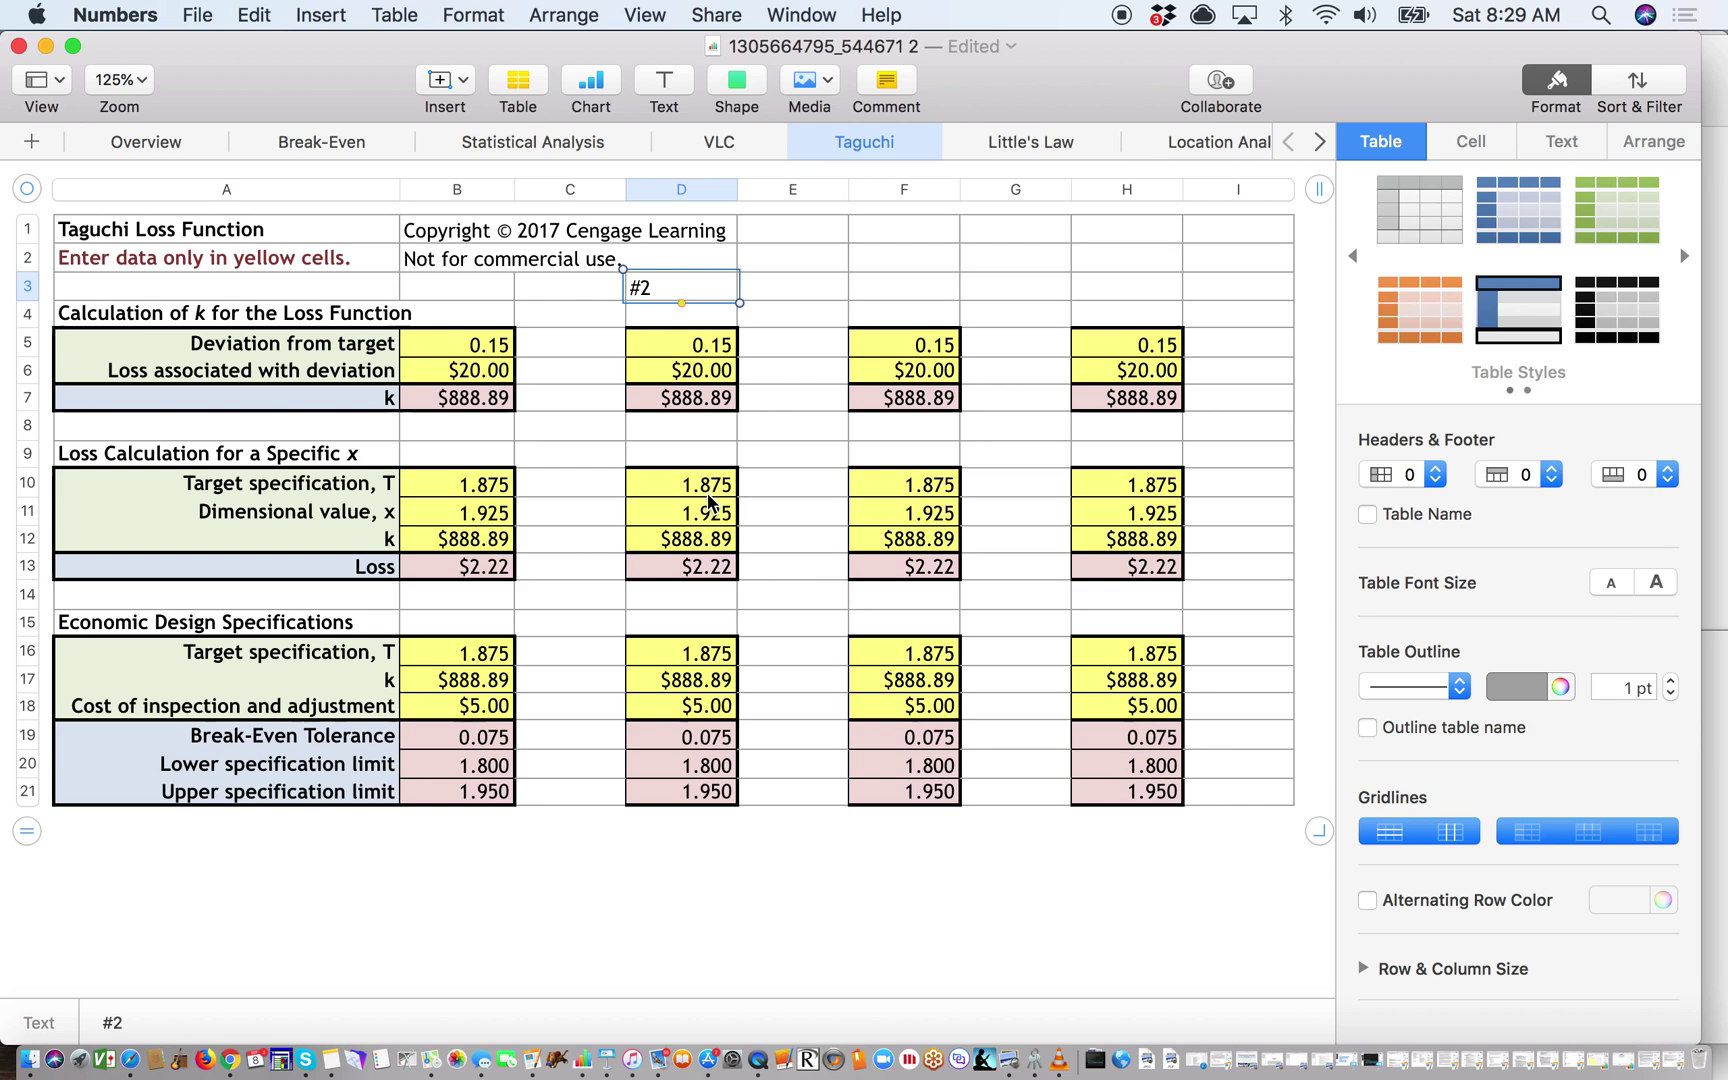
pyautogui.click(1712, 660)
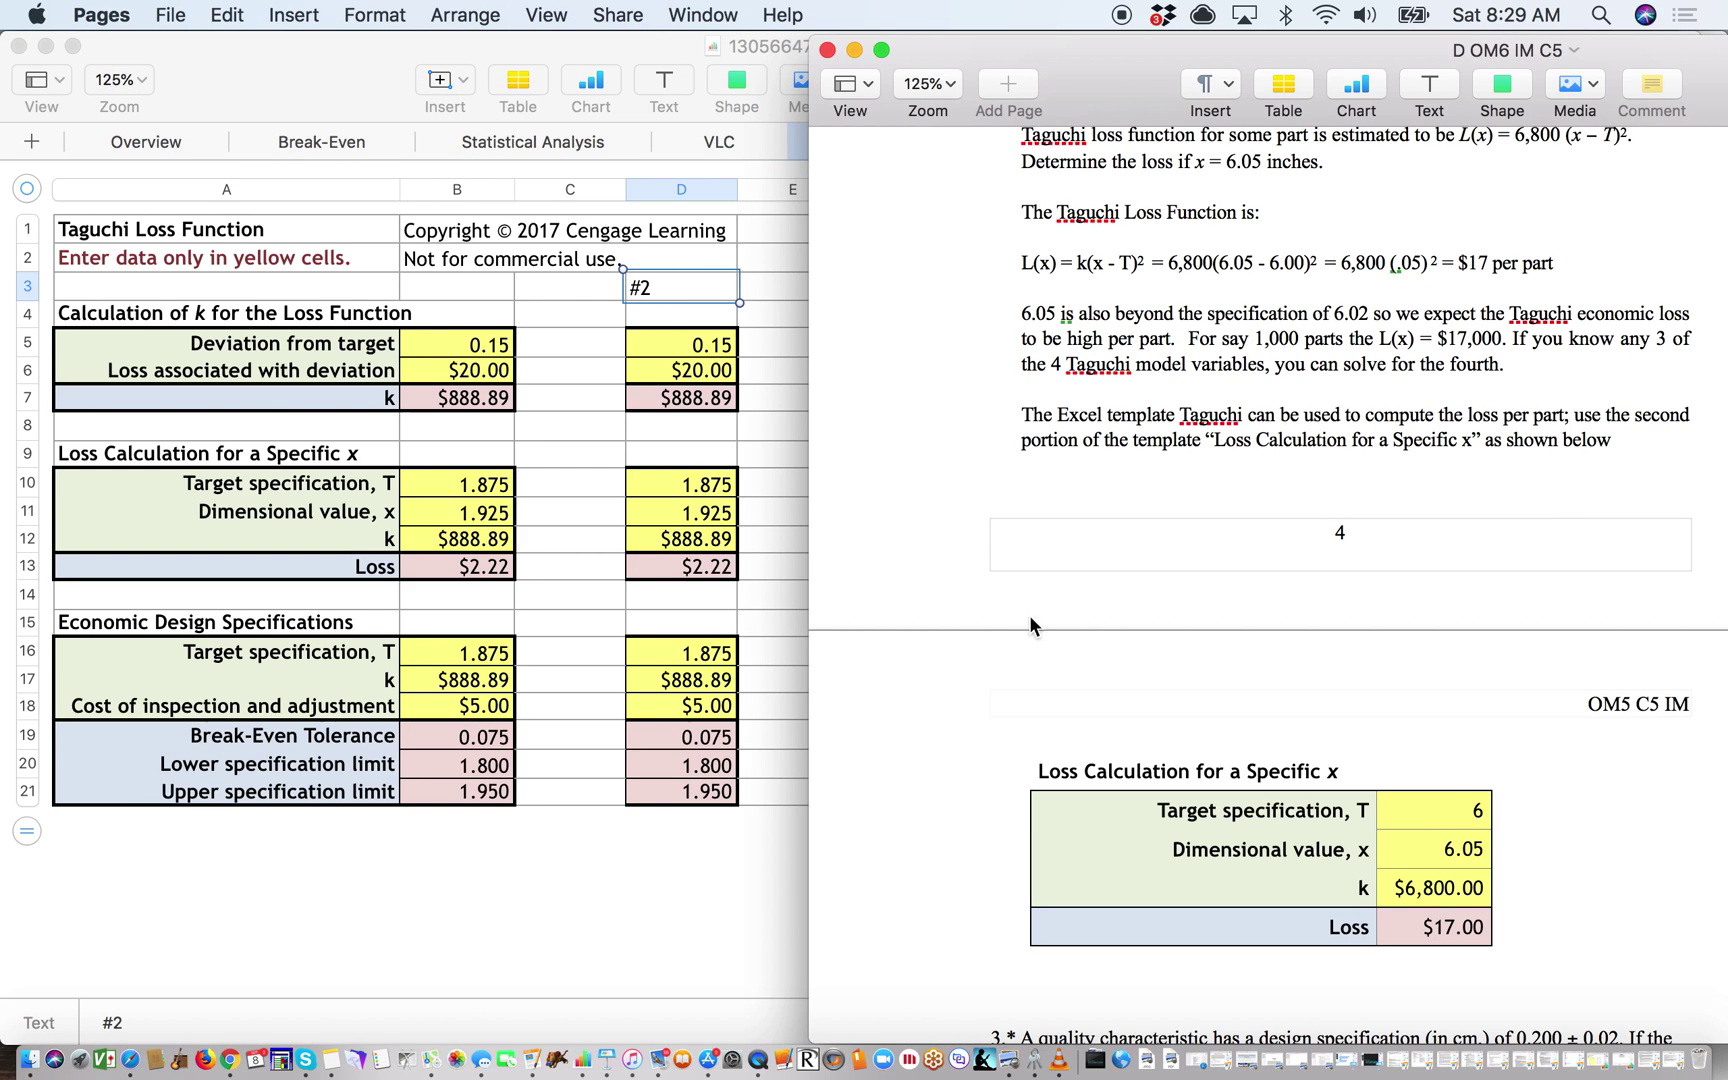
pyautogui.click(706, 488)
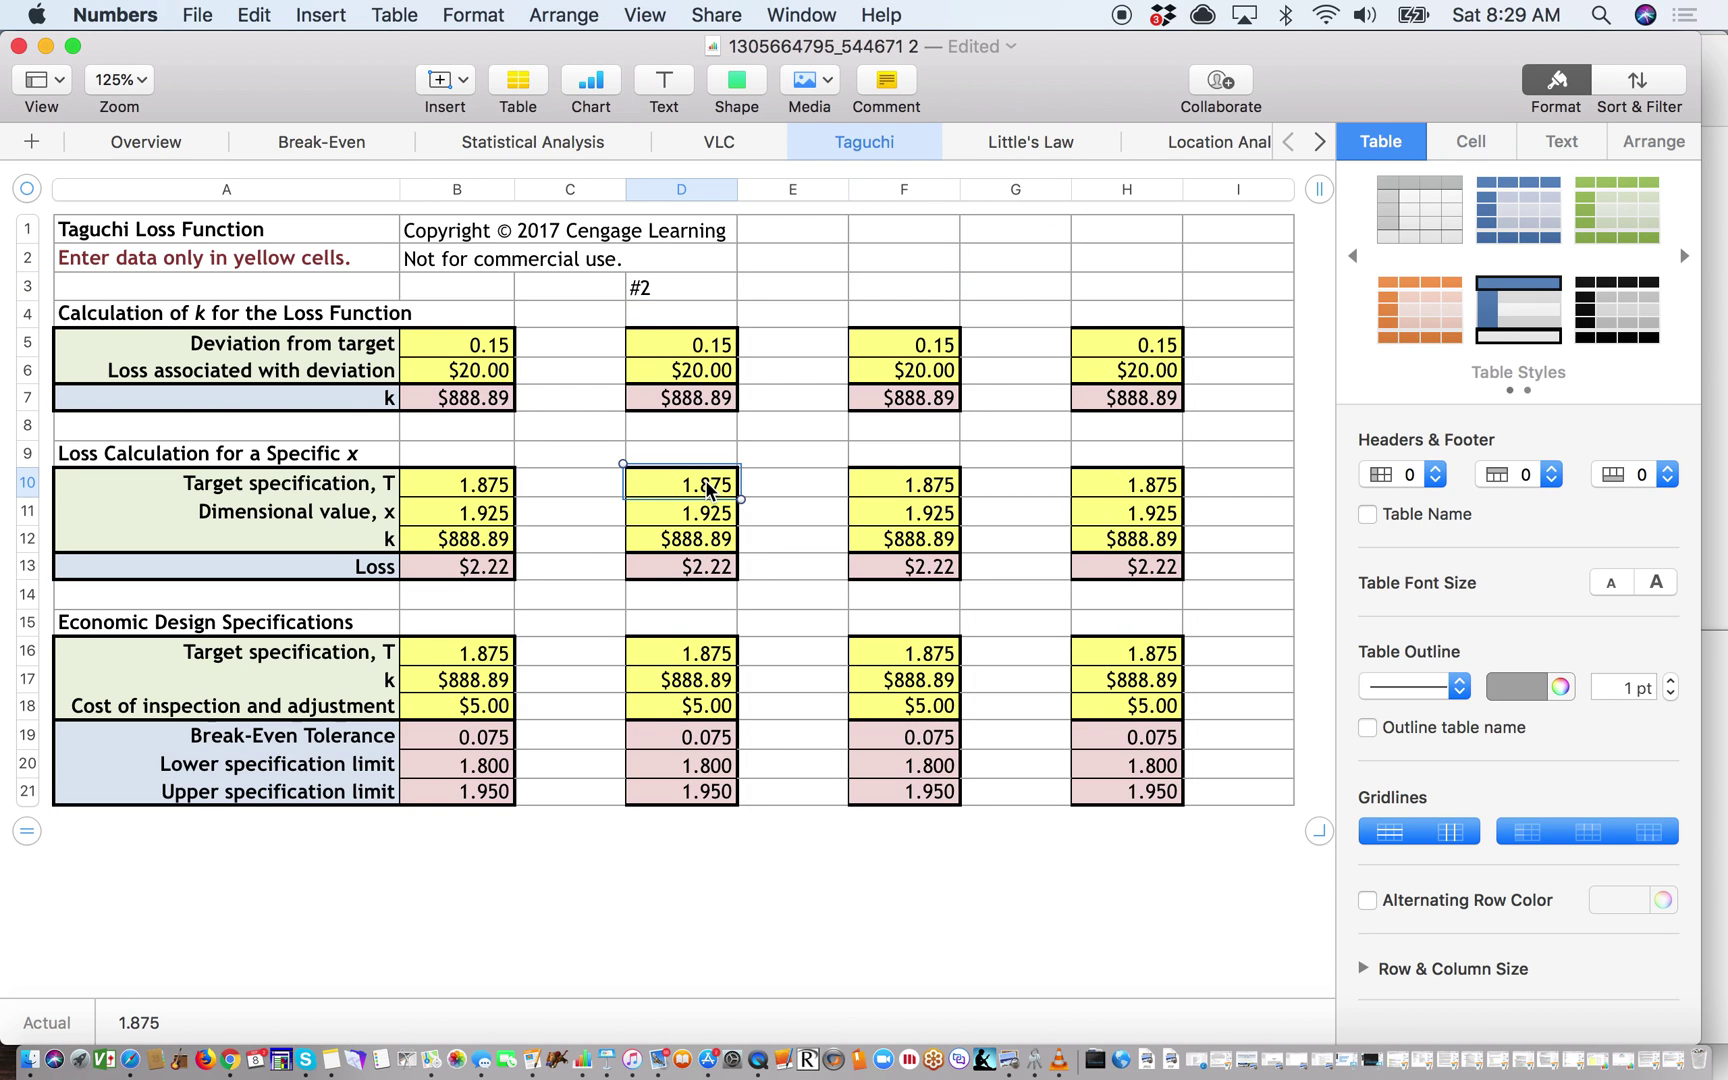
pyautogui.write('6')
pyautogui.press('Return')
# Replace the dimensional value in D11 with 6.05
pyautogui.click(1718, 728)
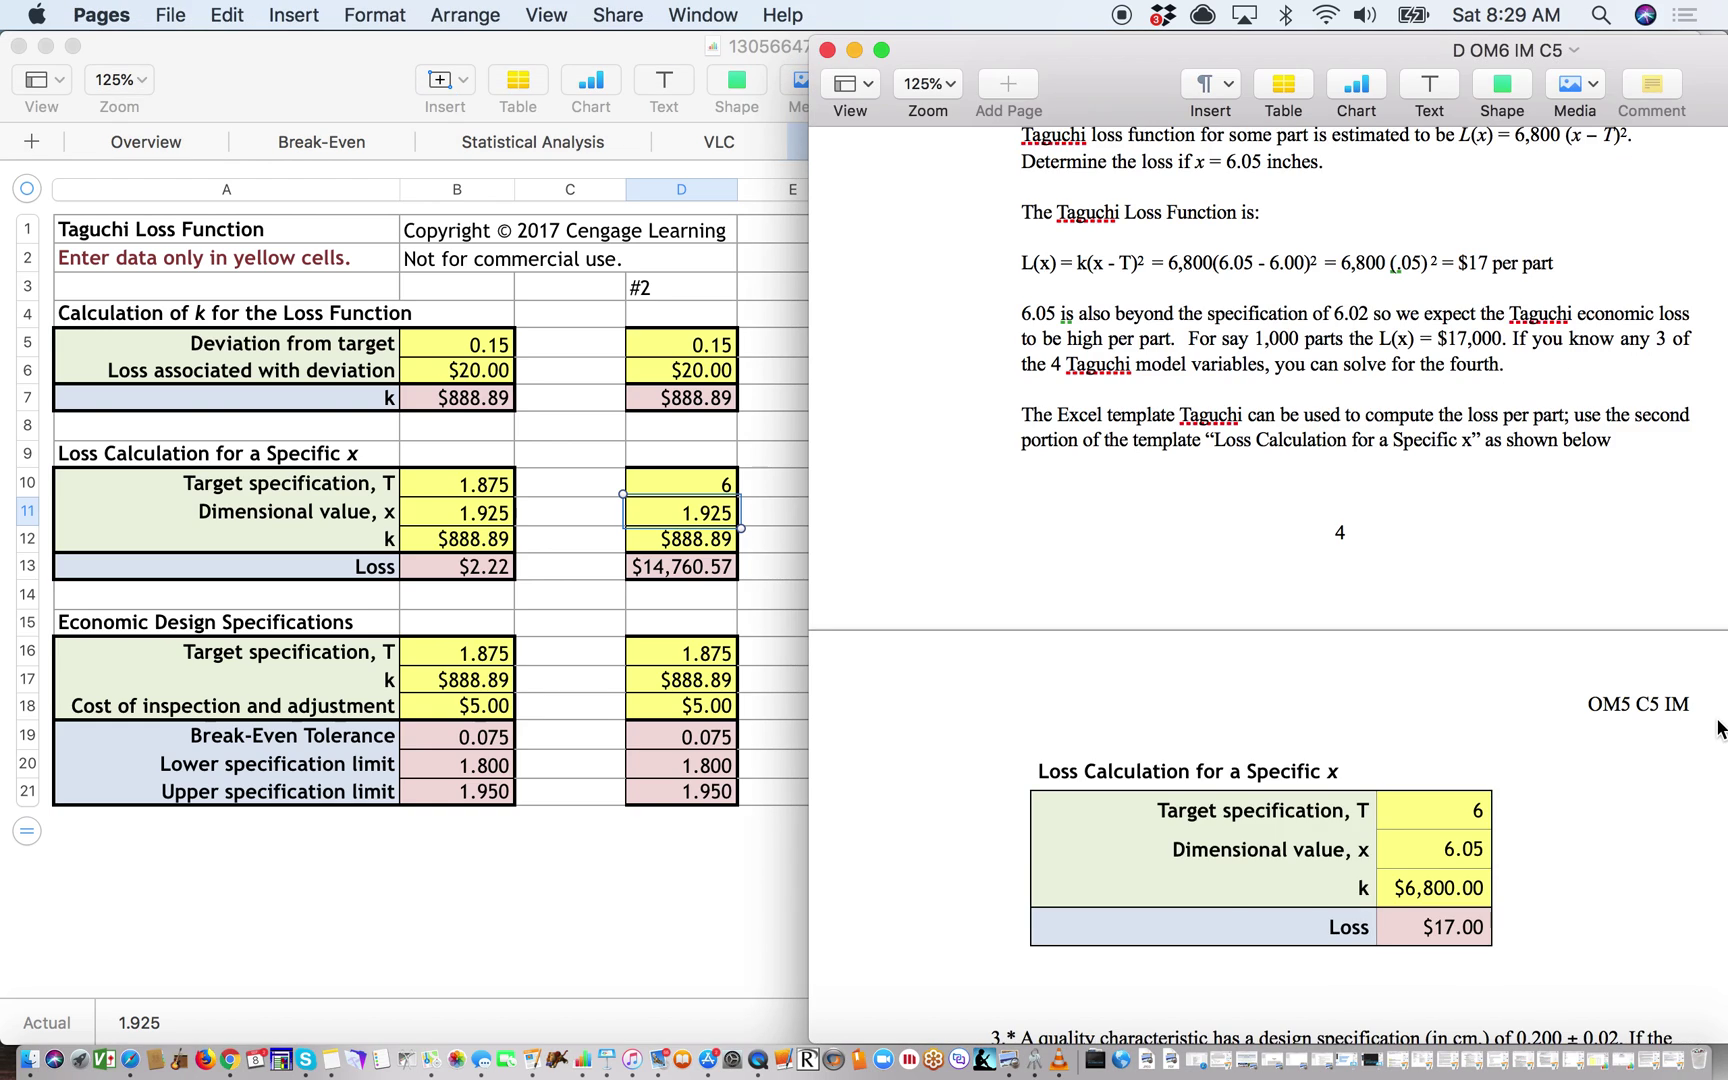
pyautogui.click(665, 520)
pyautogui.click(663, 519)
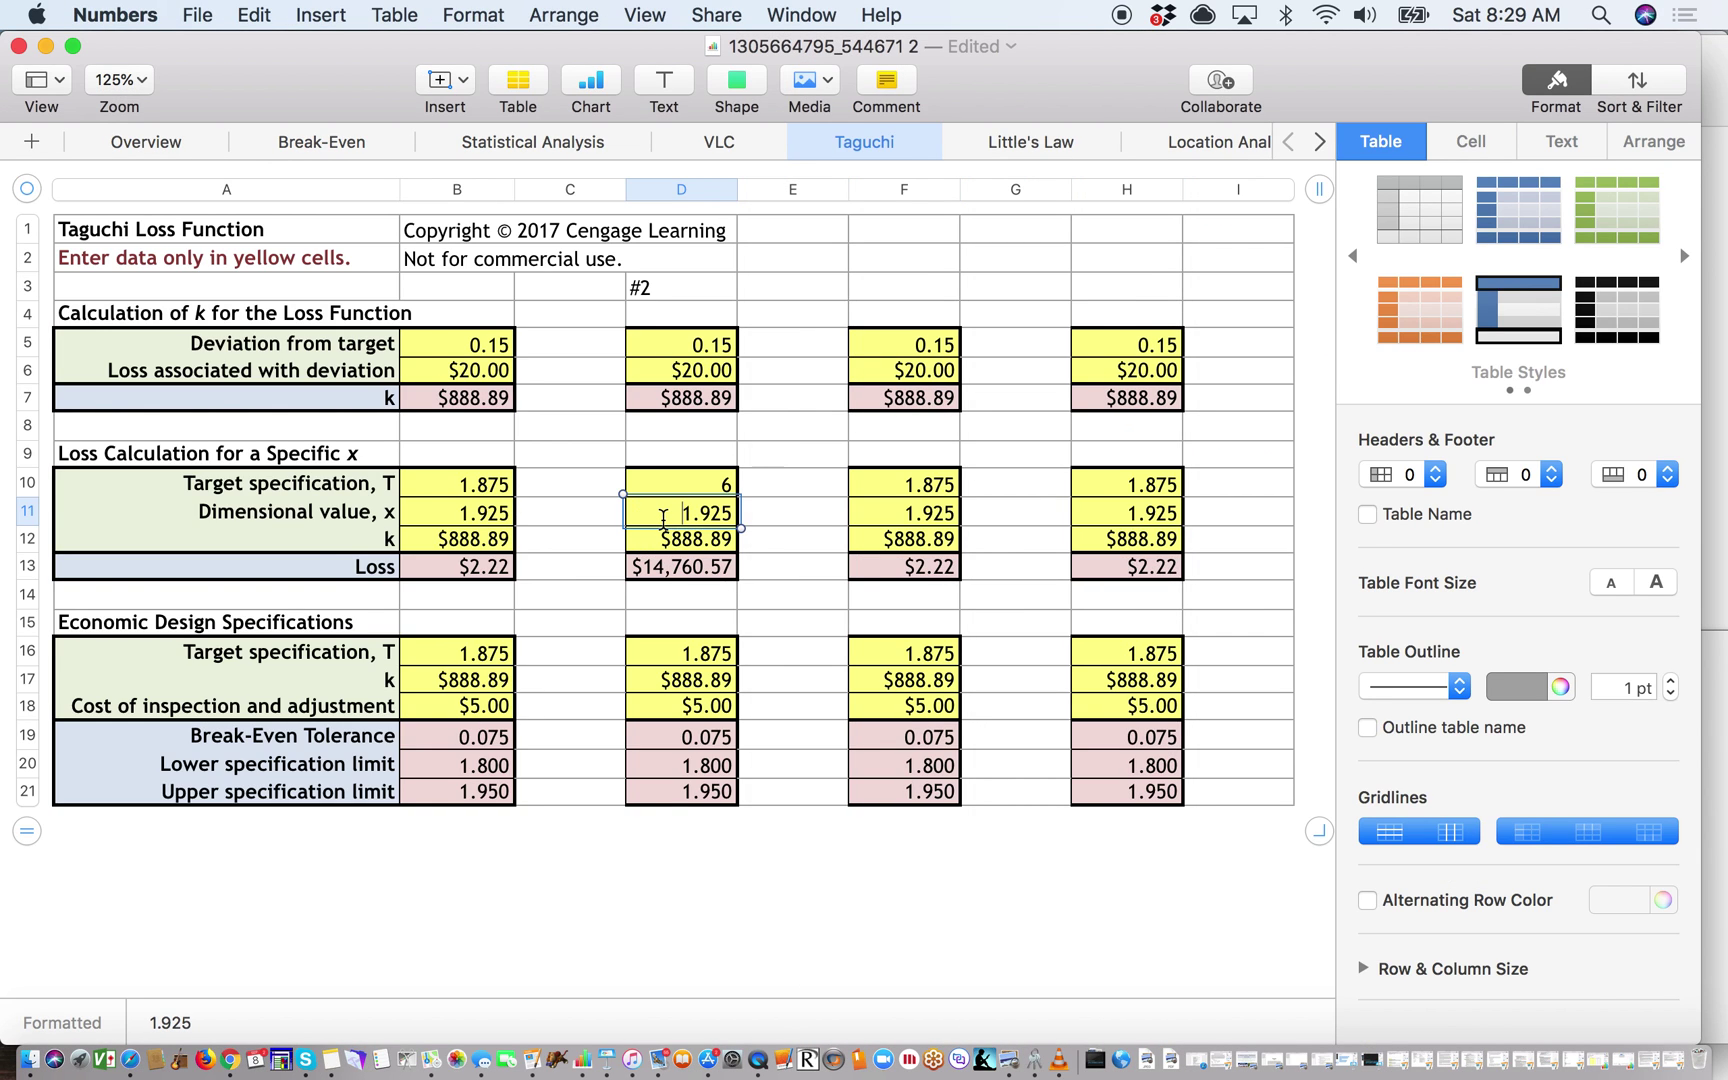
pyautogui.doubleClick(684, 515)
pyautogui.write('6.05')
pyautogui.press('Return')
# Enter 6,800 as the k value in D12, checking it against the document
pyautogui.click(1714, 750)
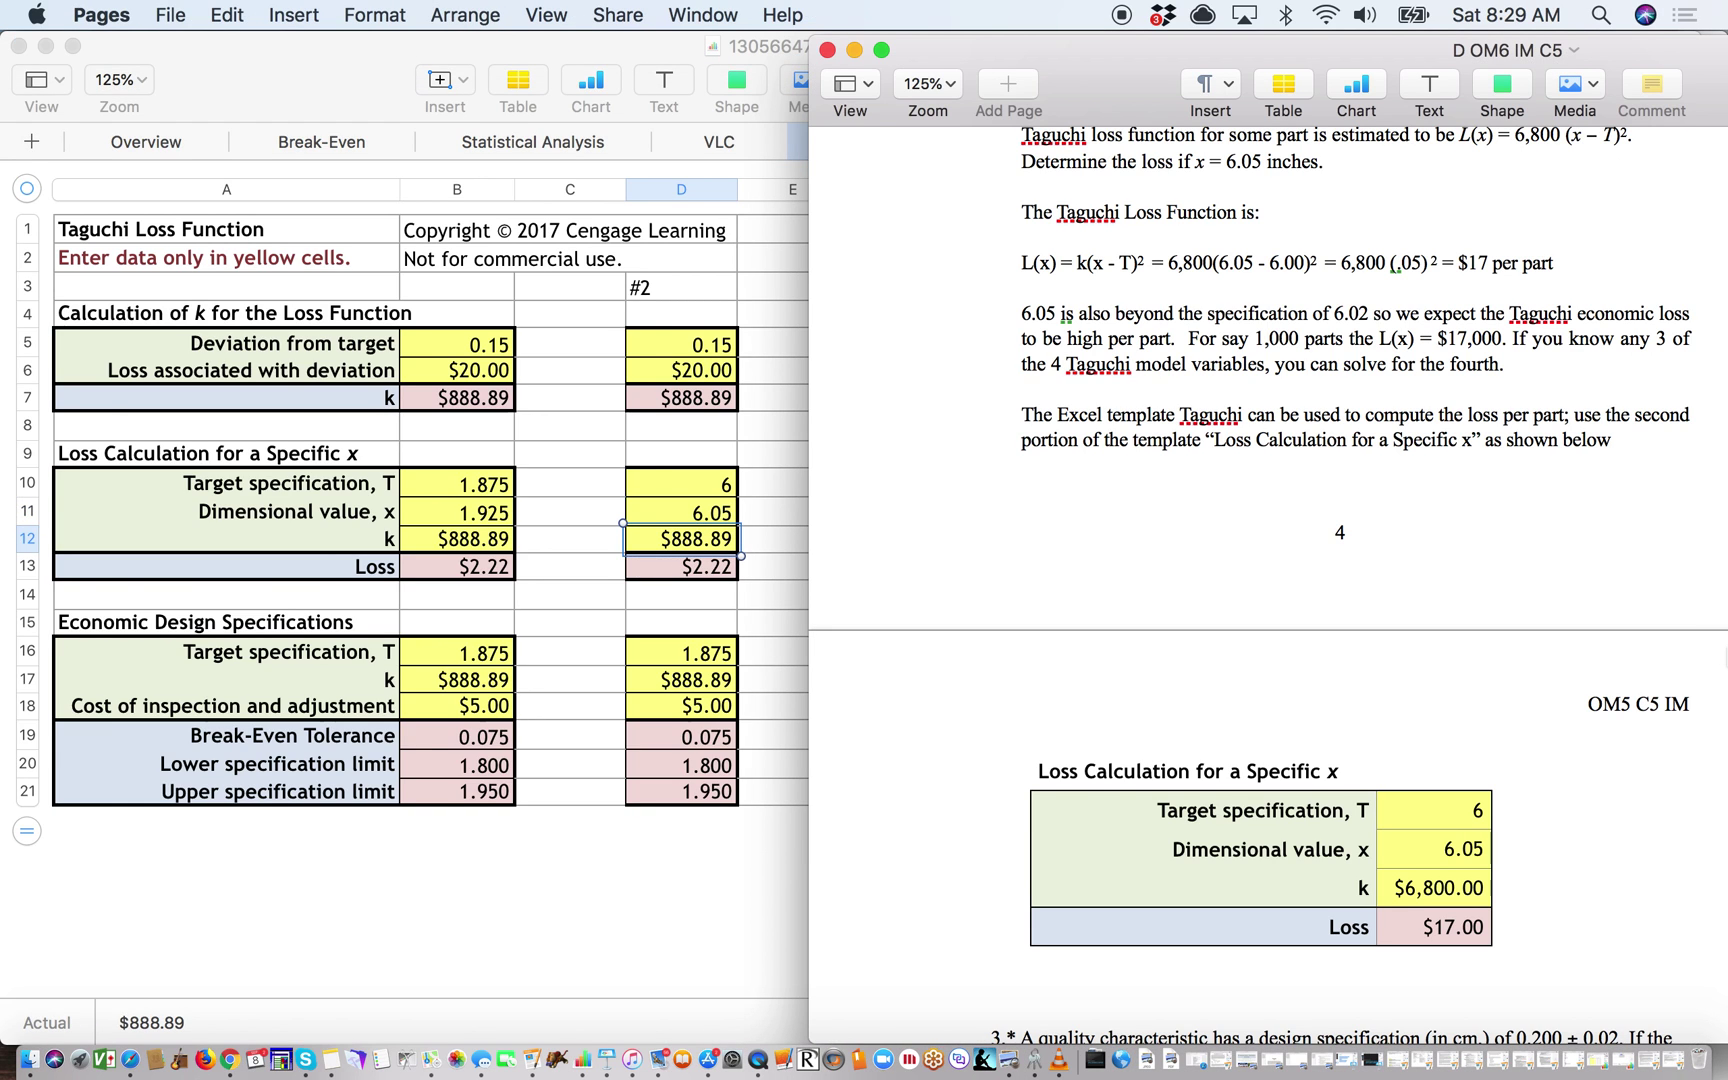
pyautogui.click(674, 540)
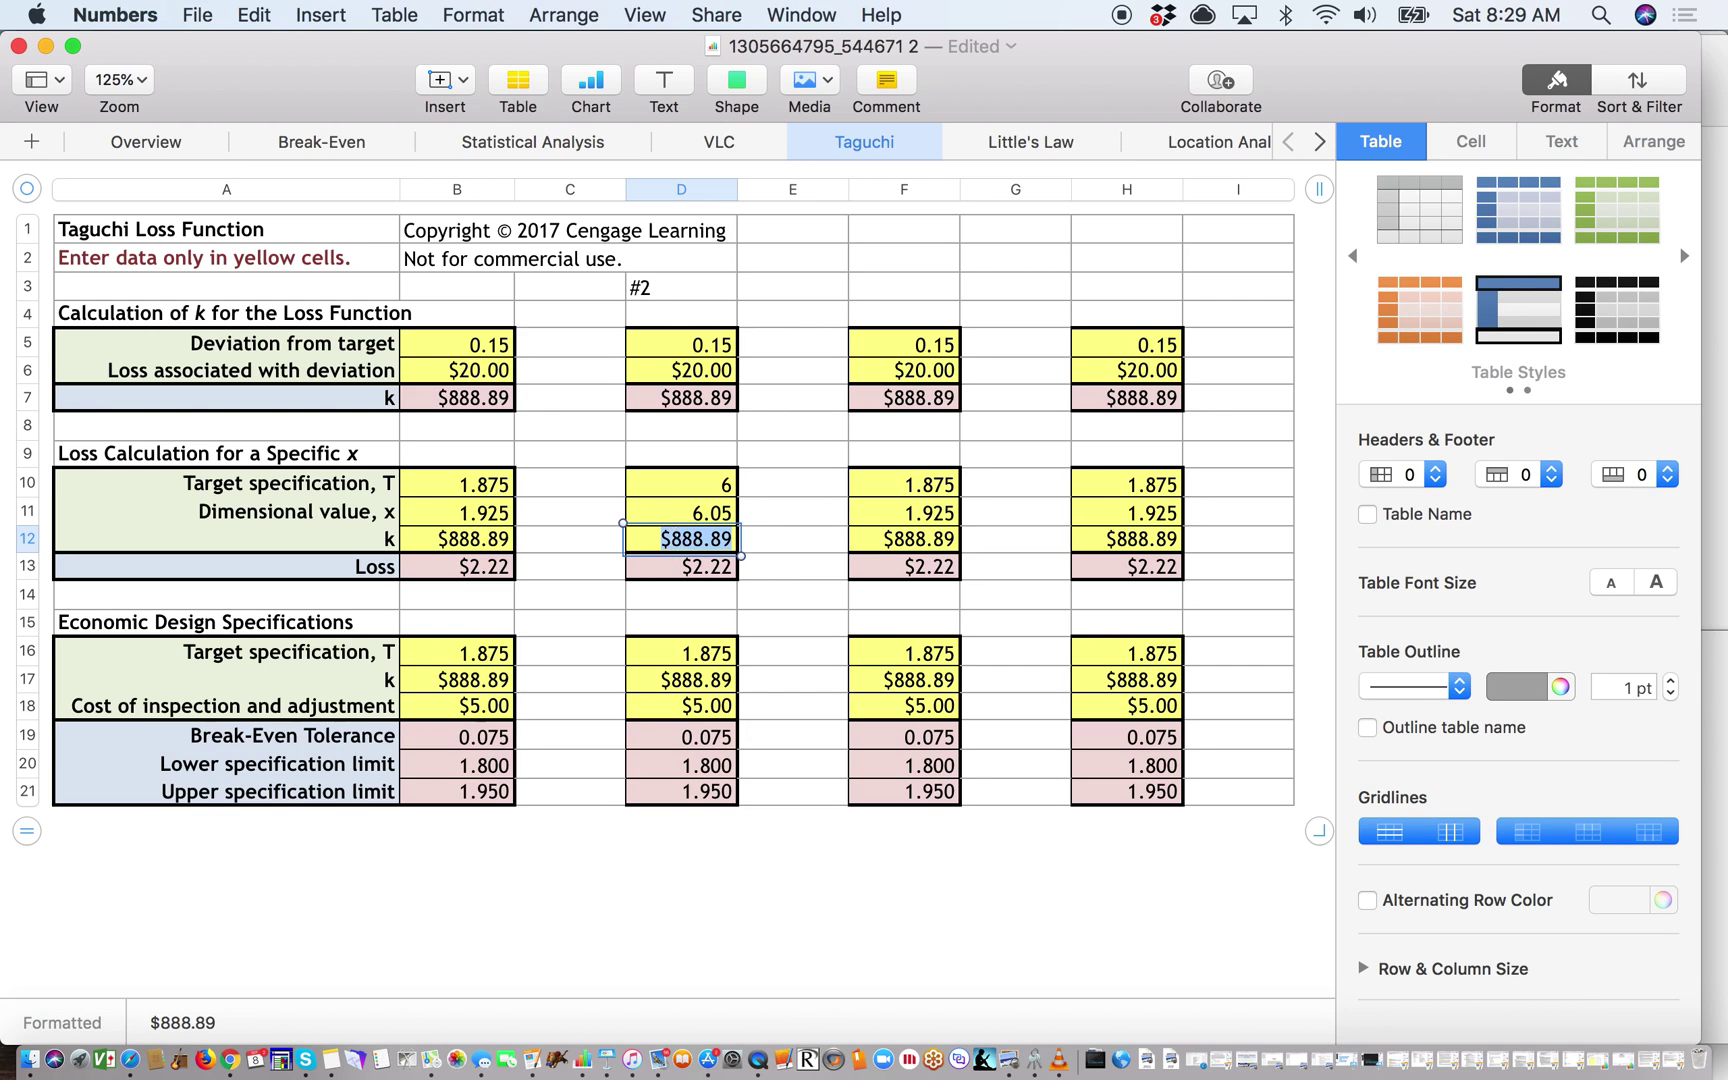
pyautogui.write('6700')
pyautogui.press('BackSpace')
pyautogui.press('BackSpace')
pyautogui.press('BackSpace')
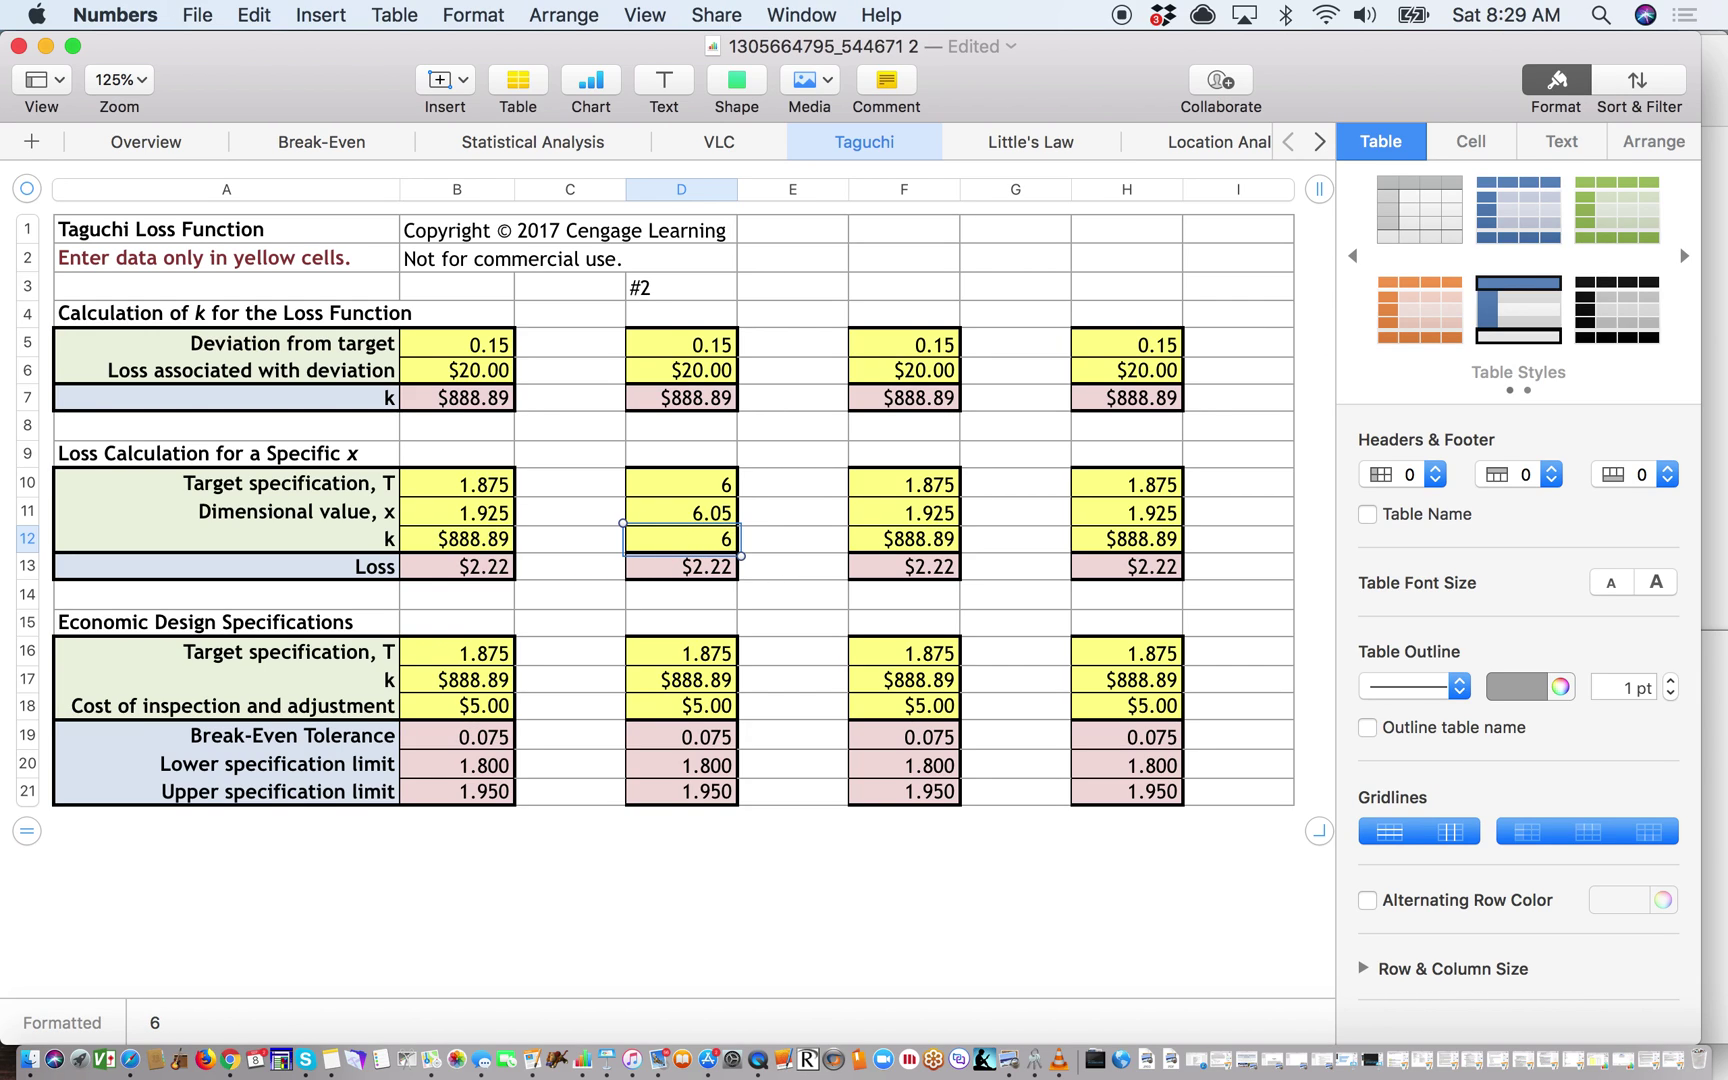
pyautogui.write('800')
pyautogui.press('Return')
pyautogui.click(1720, 588)
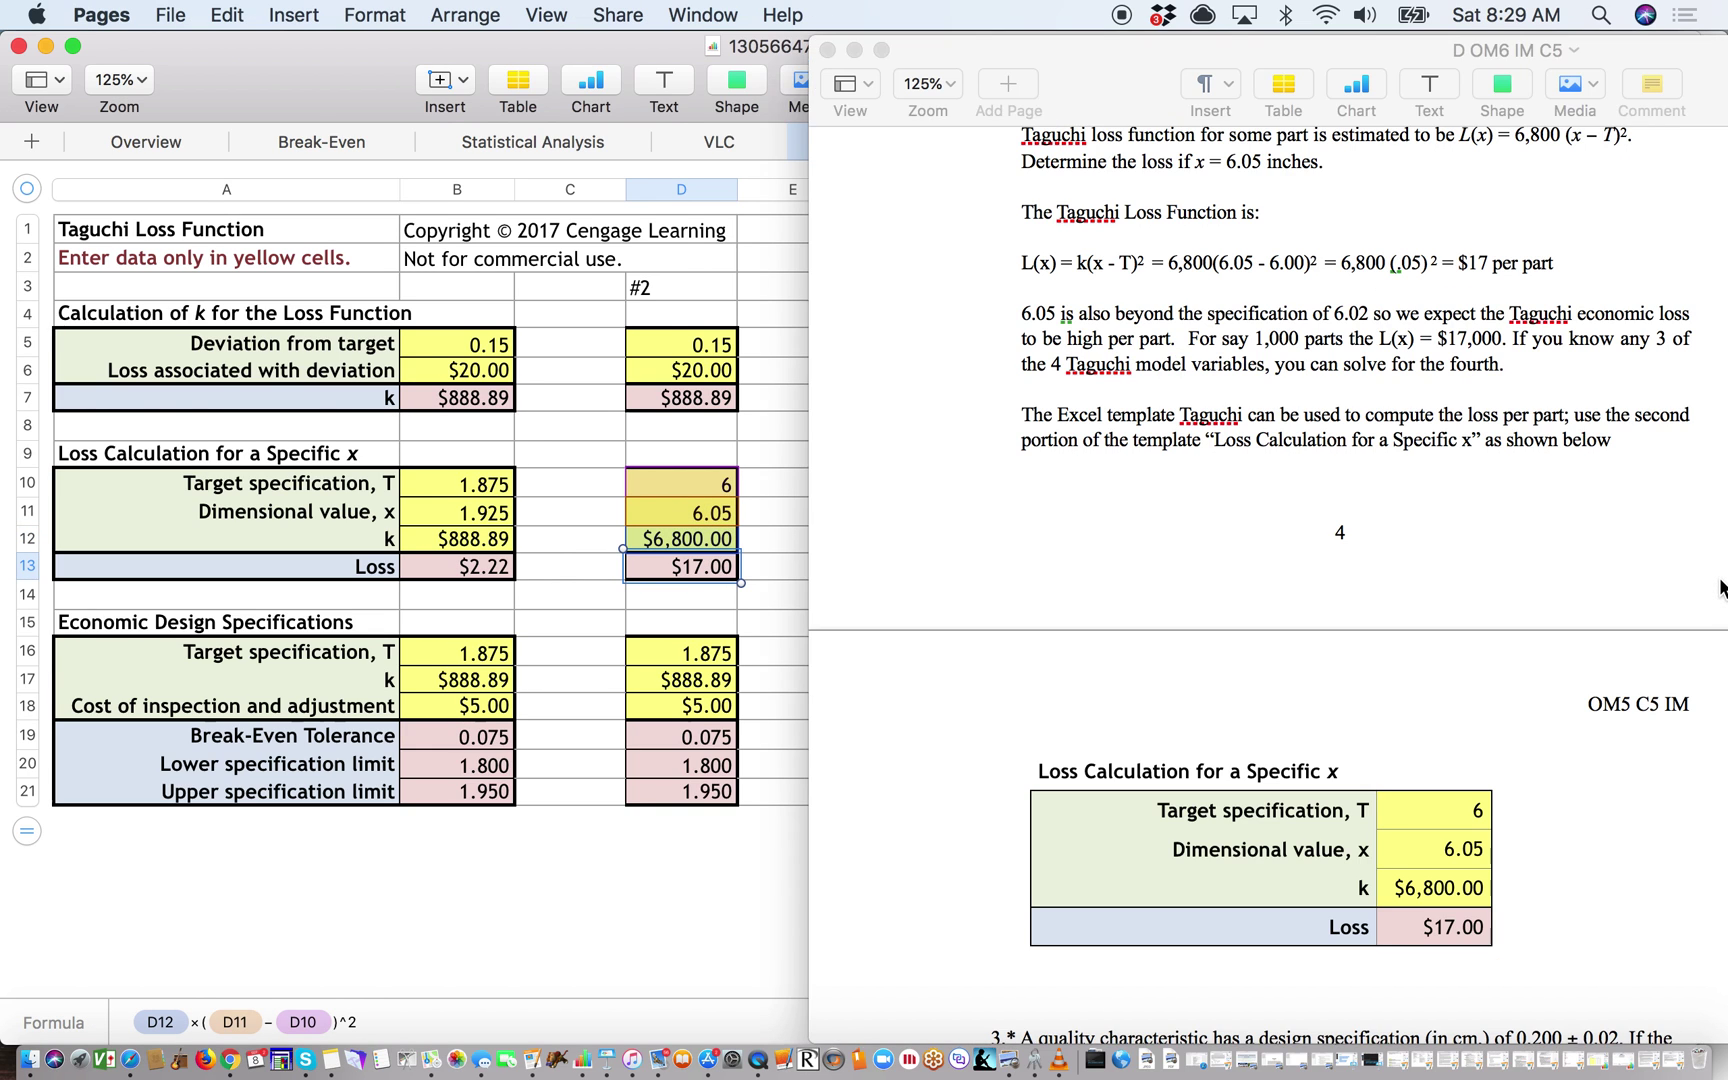
pyautogui.scroll(3, 1720, 588)
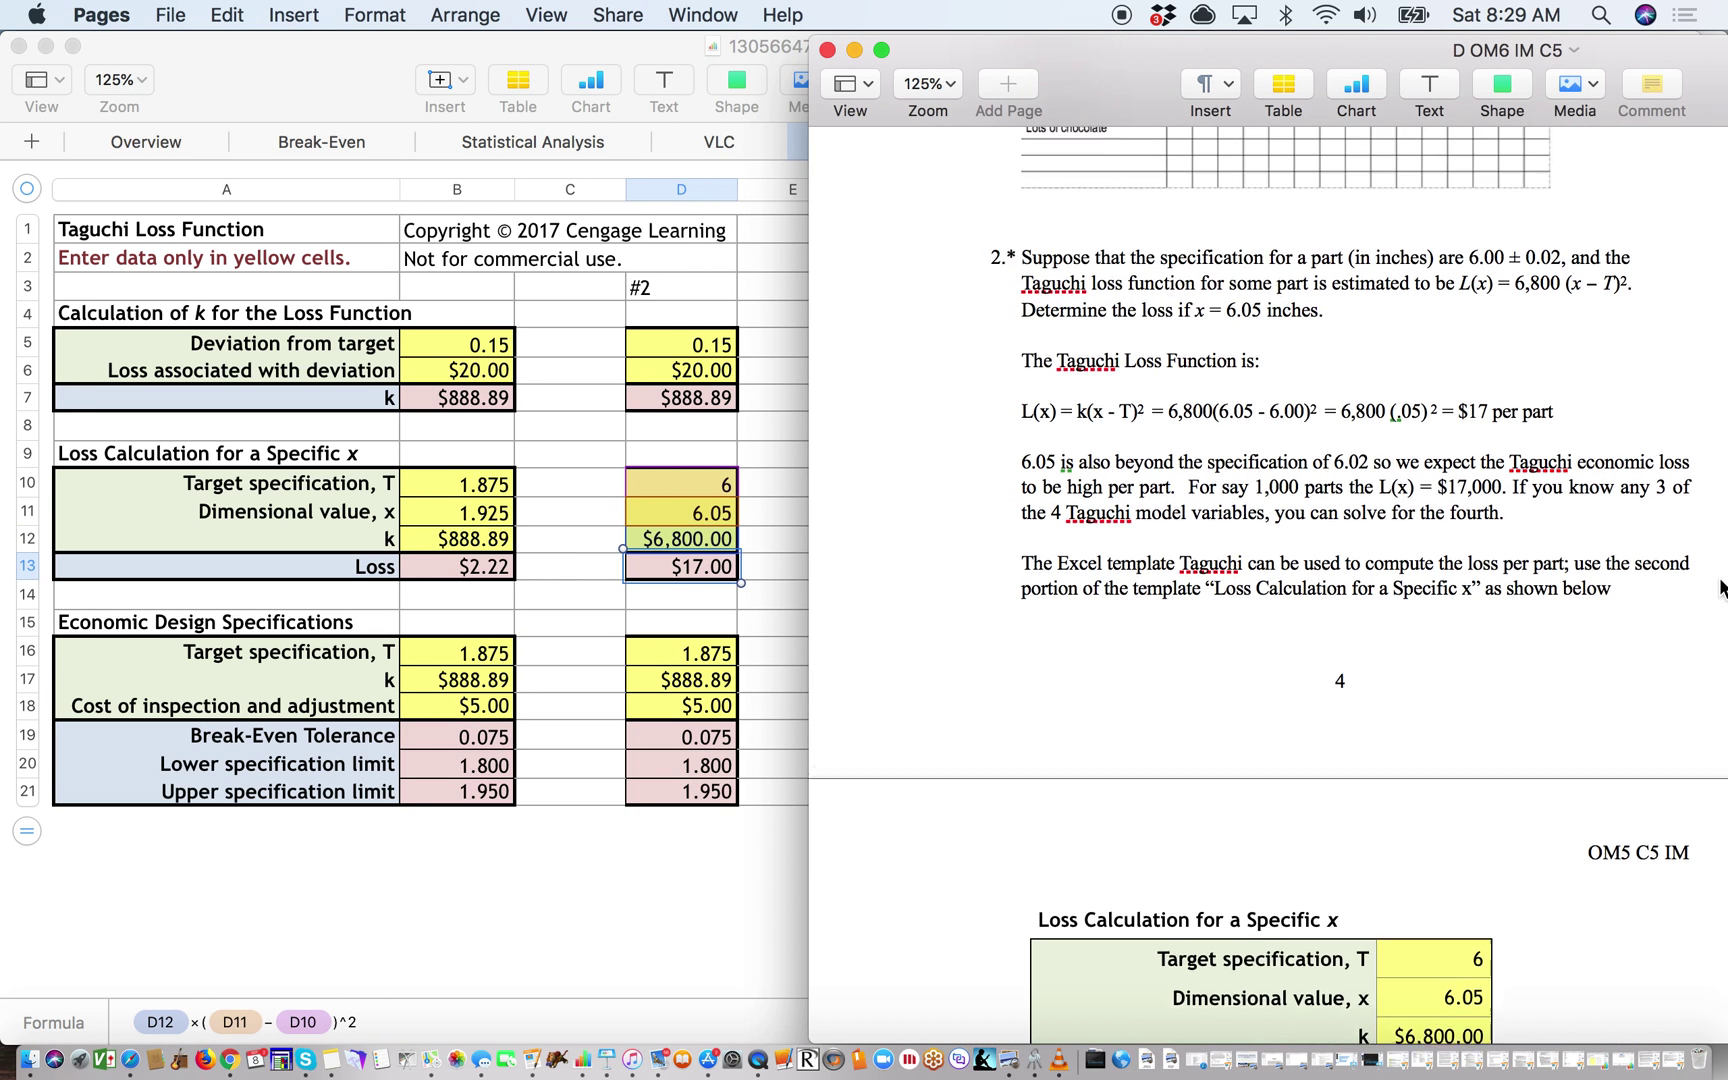
# Scroll to problem 3's worked solution and move the document right to reveal column F
pyautogui.scroll(-3, 1720, 588)
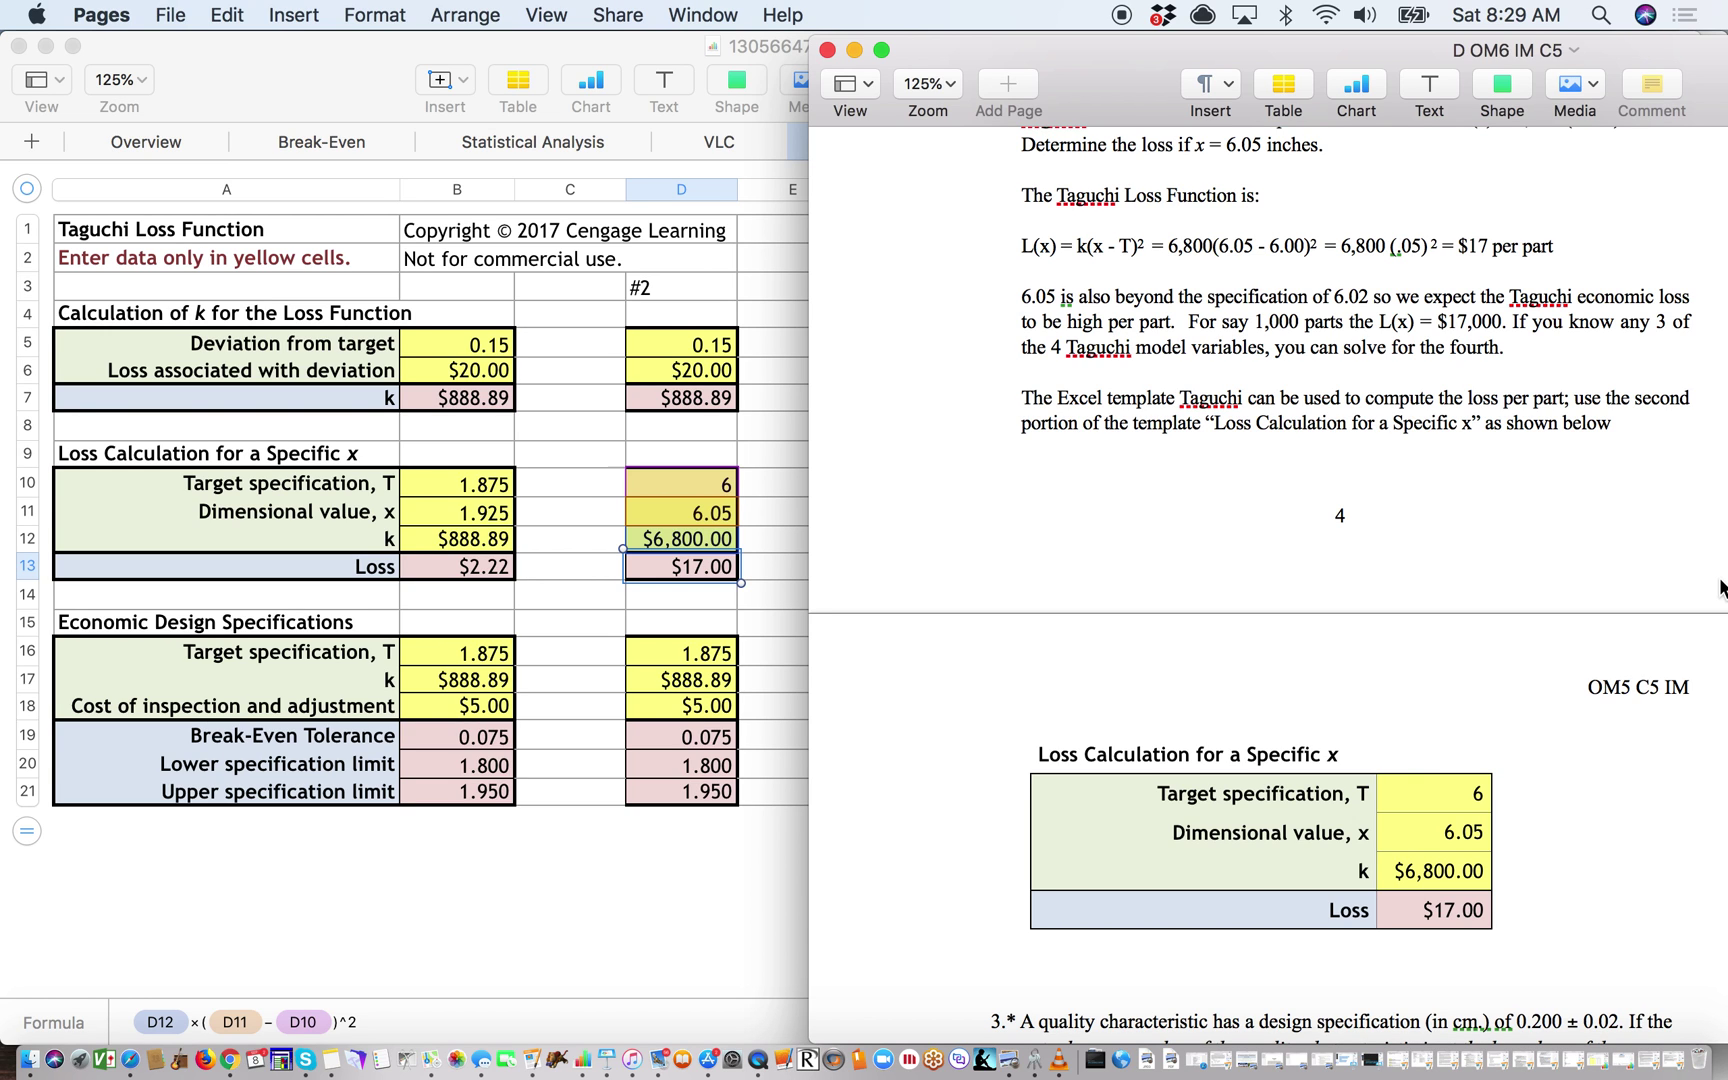
pyautogui.scroll(-10, 1720, 588)
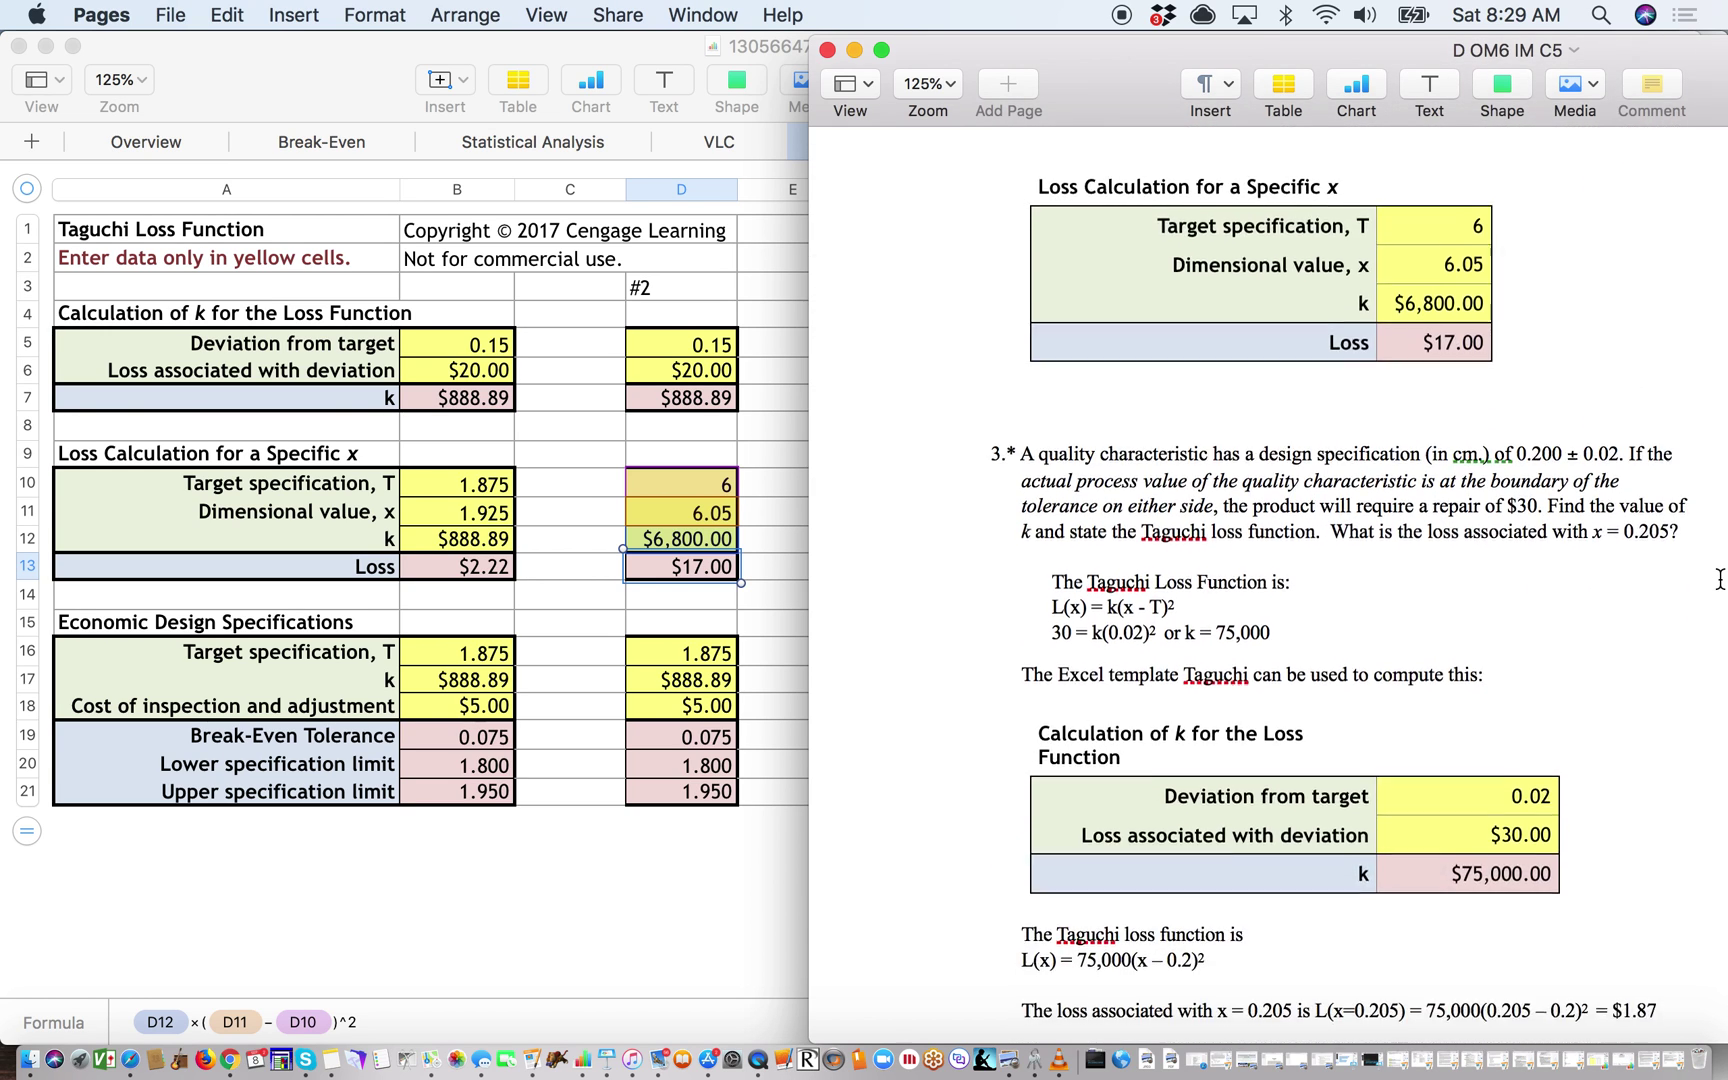
pyautogui.scroll(1, 1720, 578)
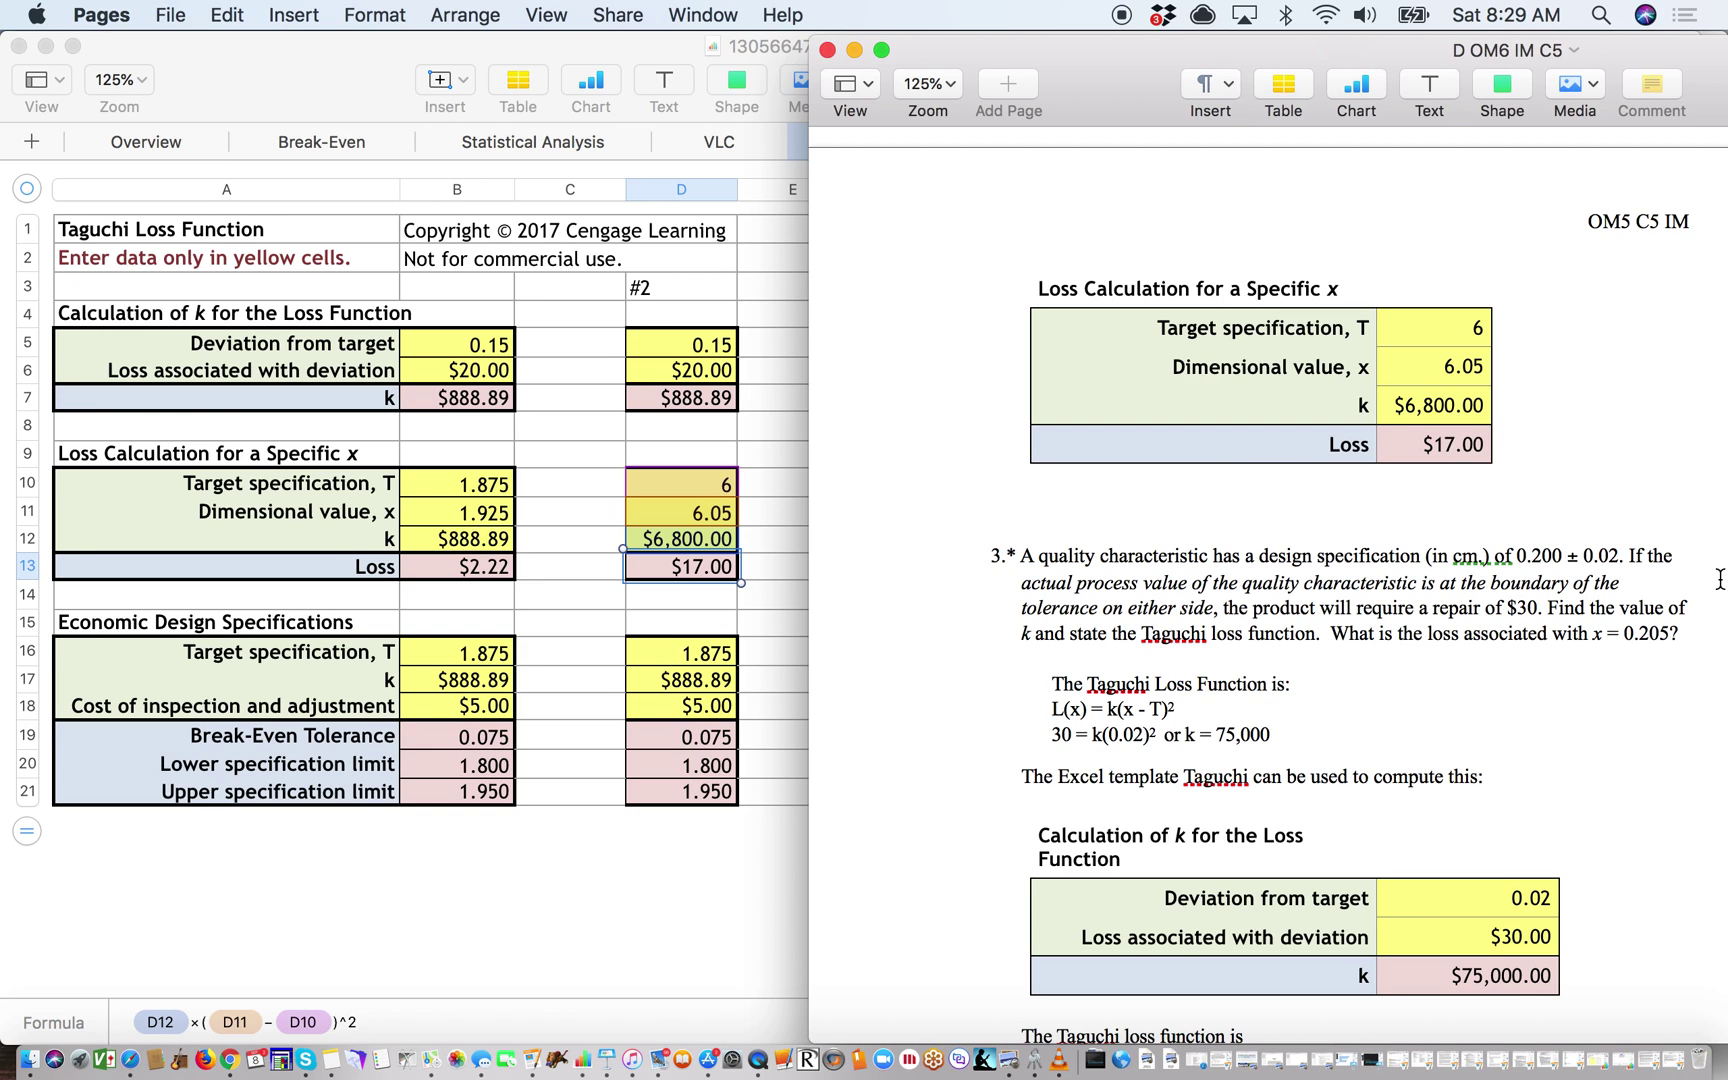
pyautogui.scroll(-3, 1720, 578)
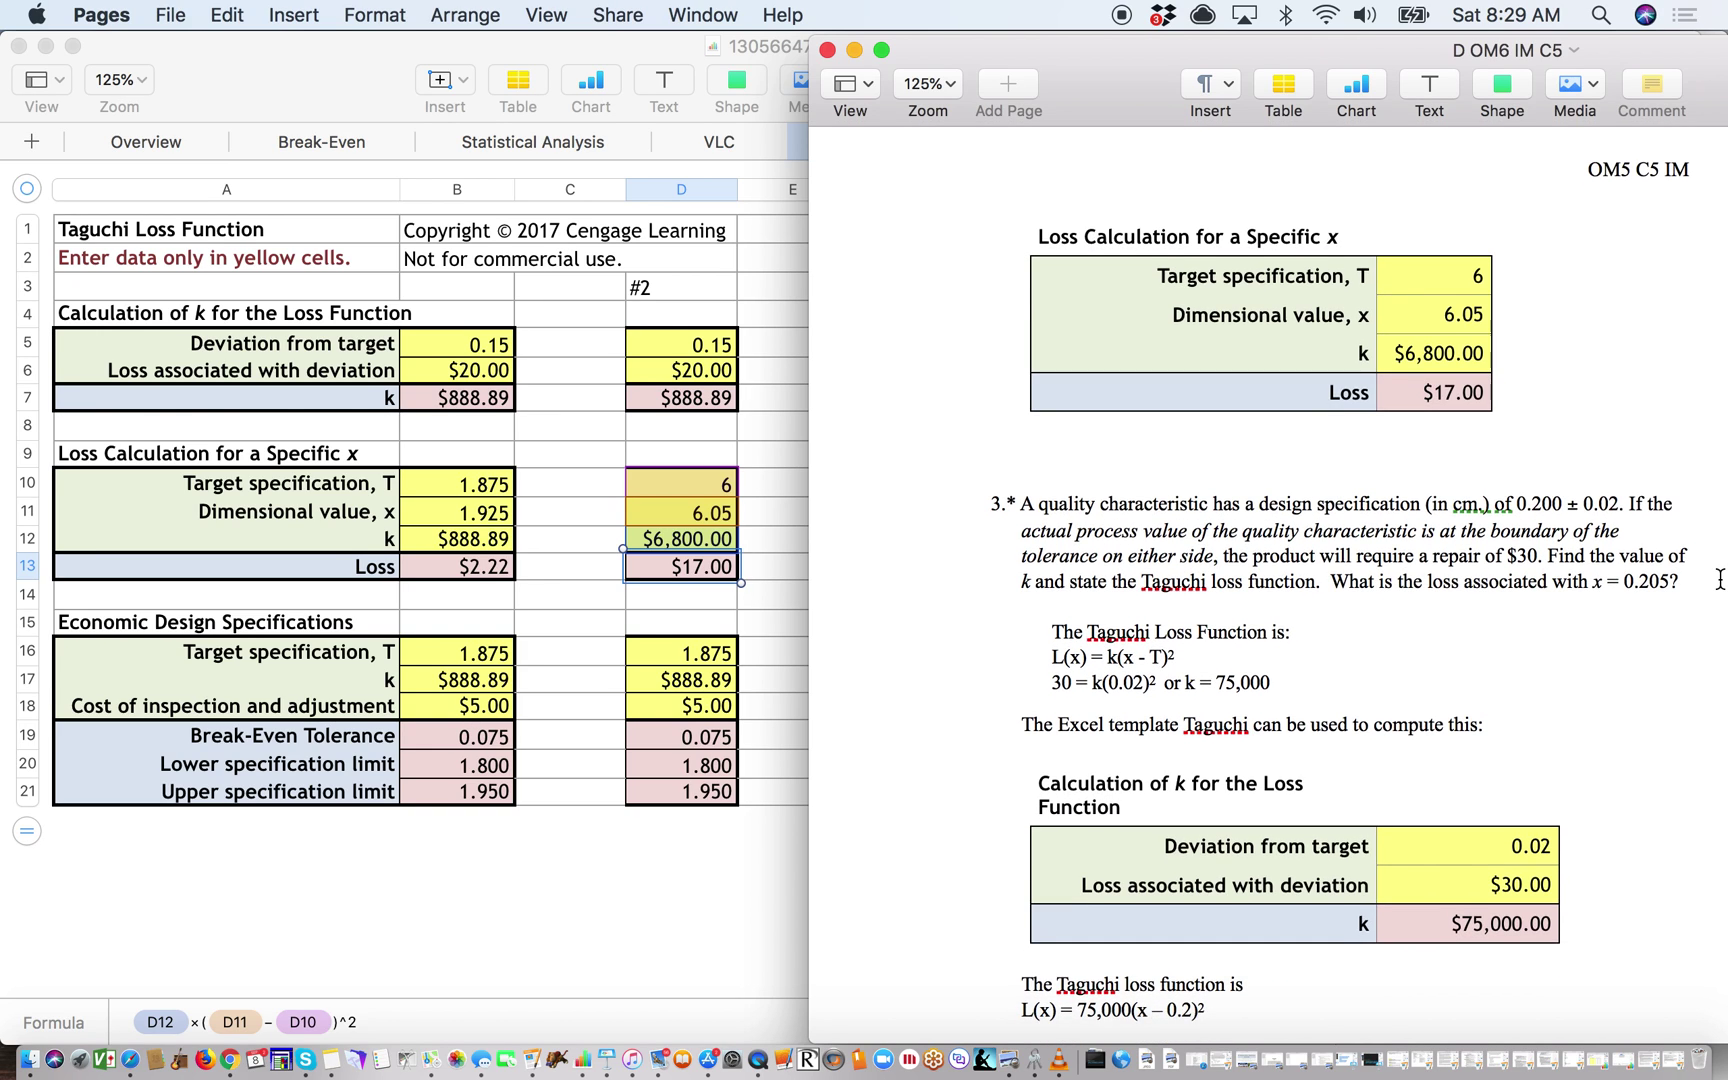
pyautogui.scroll(-3, 1720, 578)
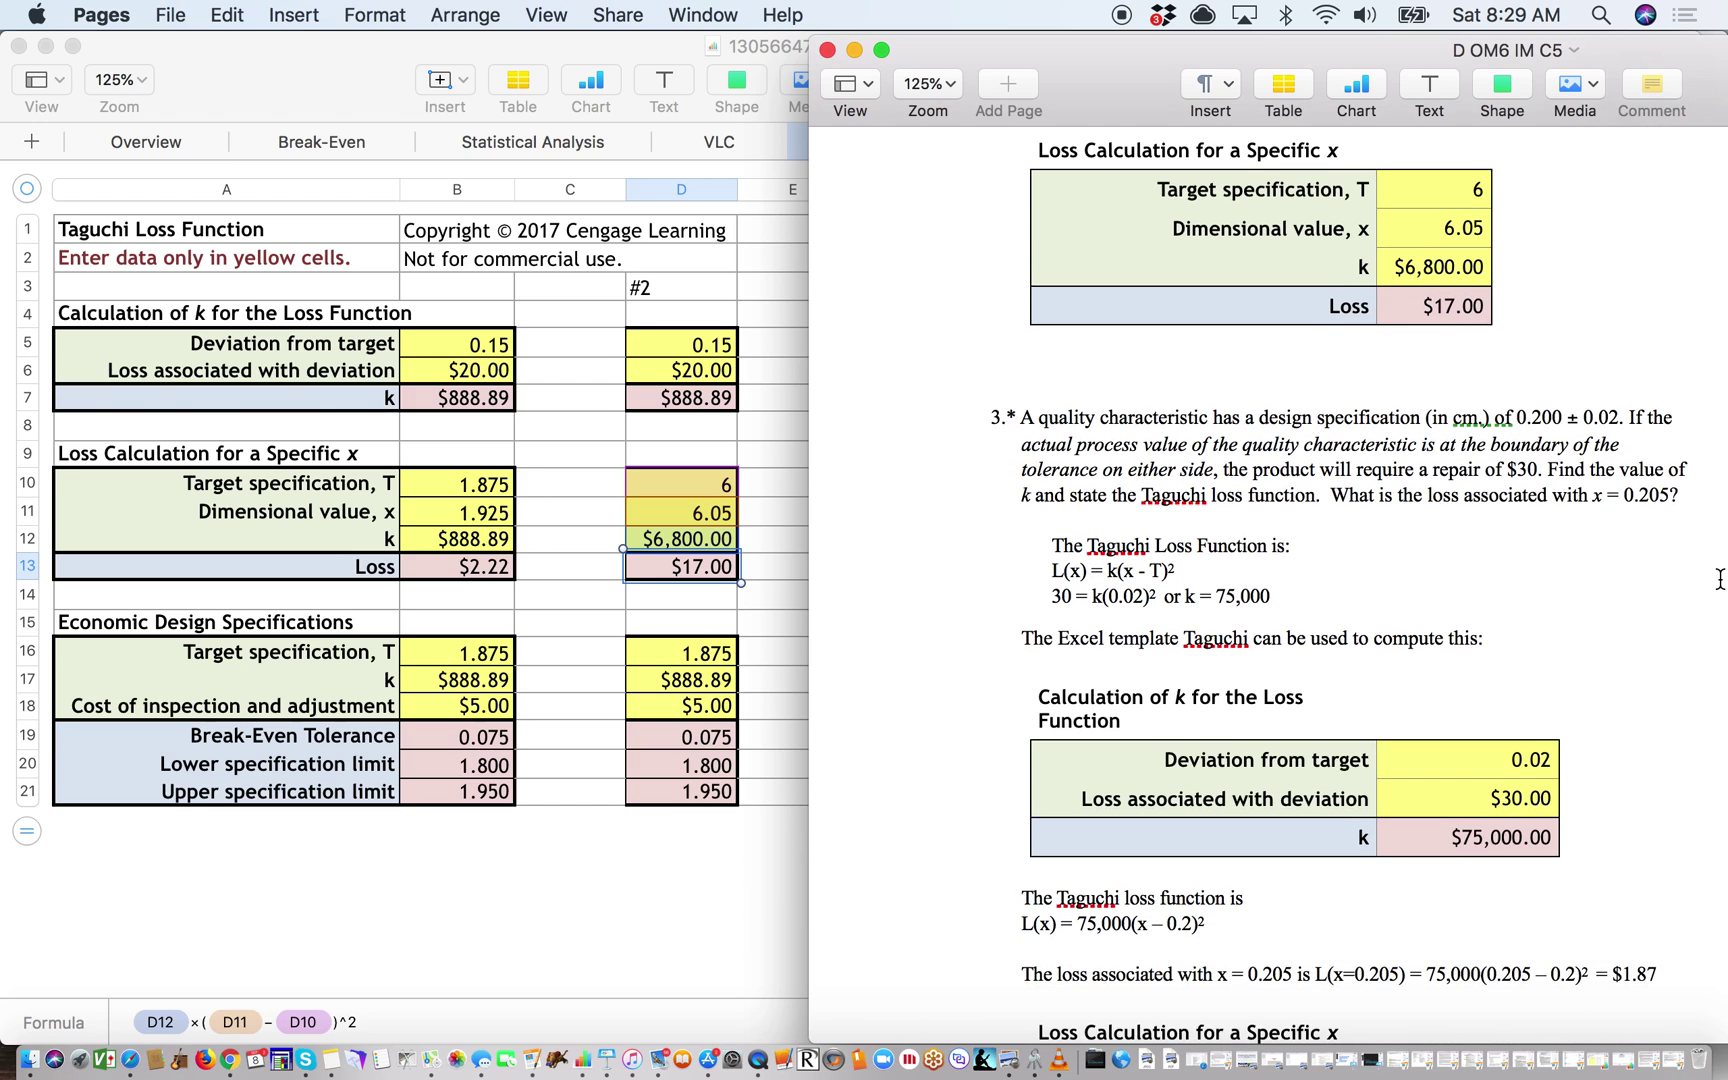
pyautogui.scroll(-2, 1720, 578)
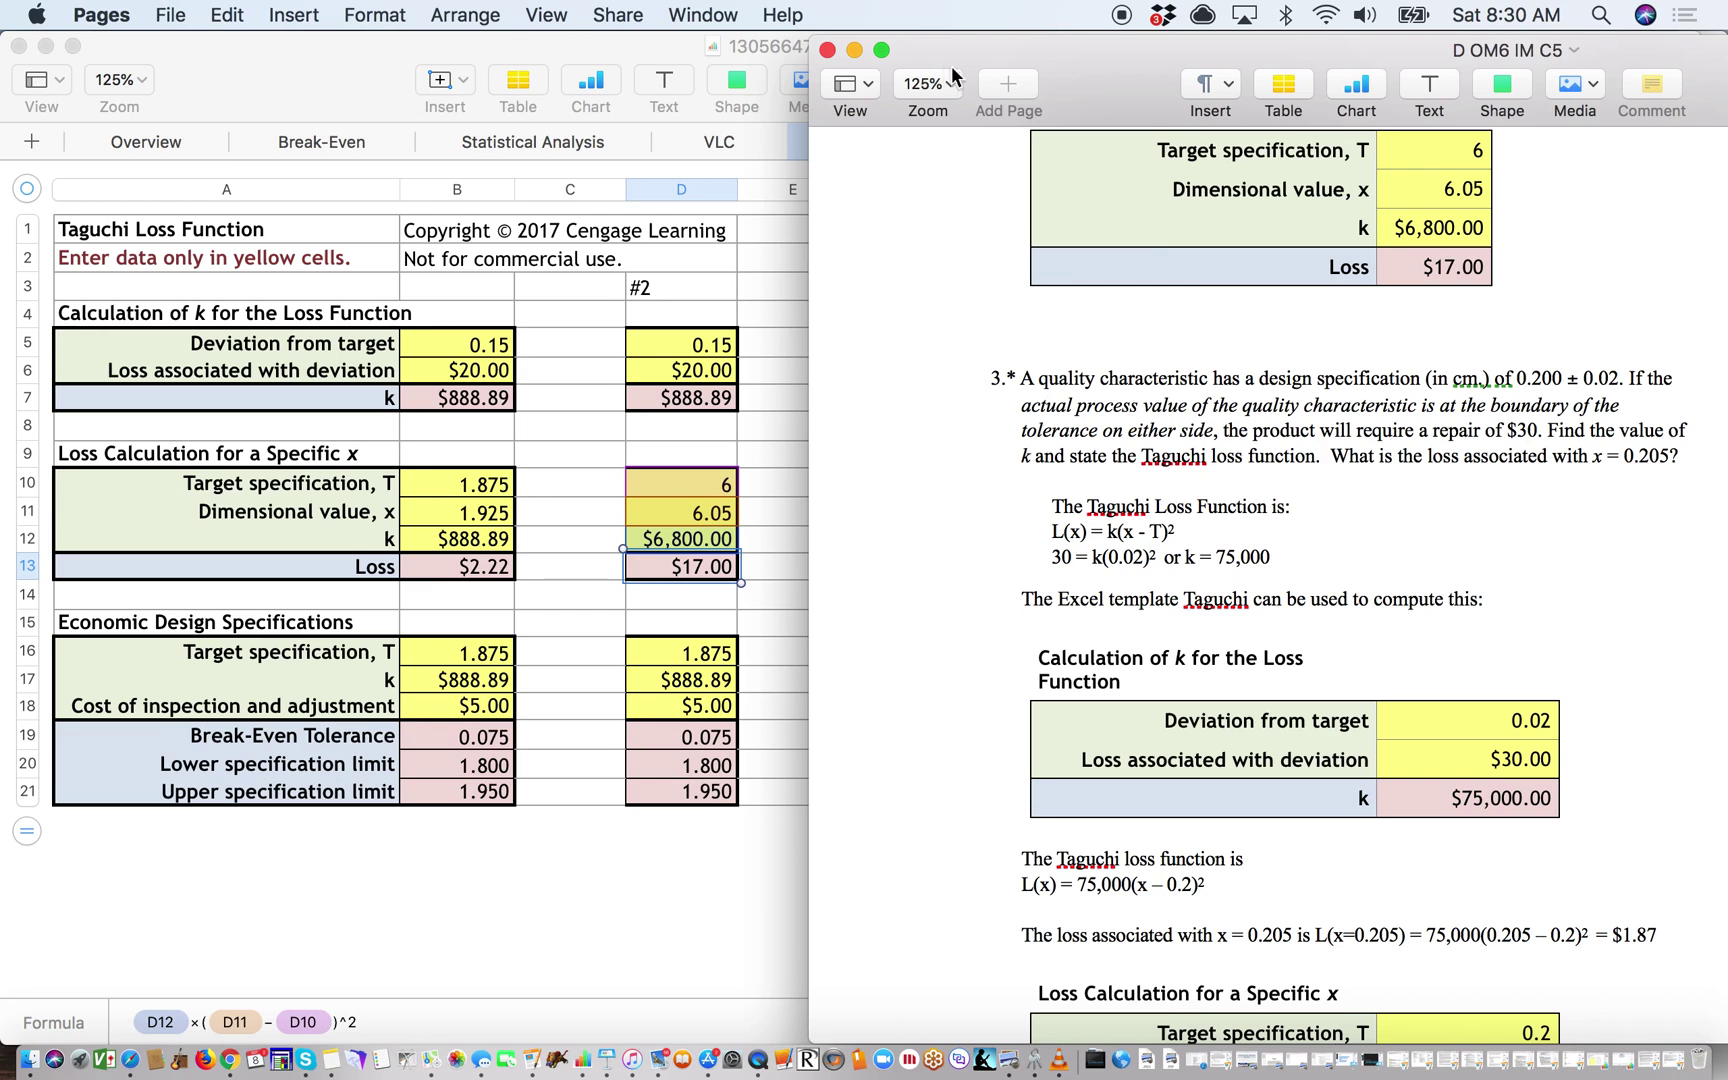
pyautogui.moveTo(1094, 63); pyautogui.dragTo(1217, 63)
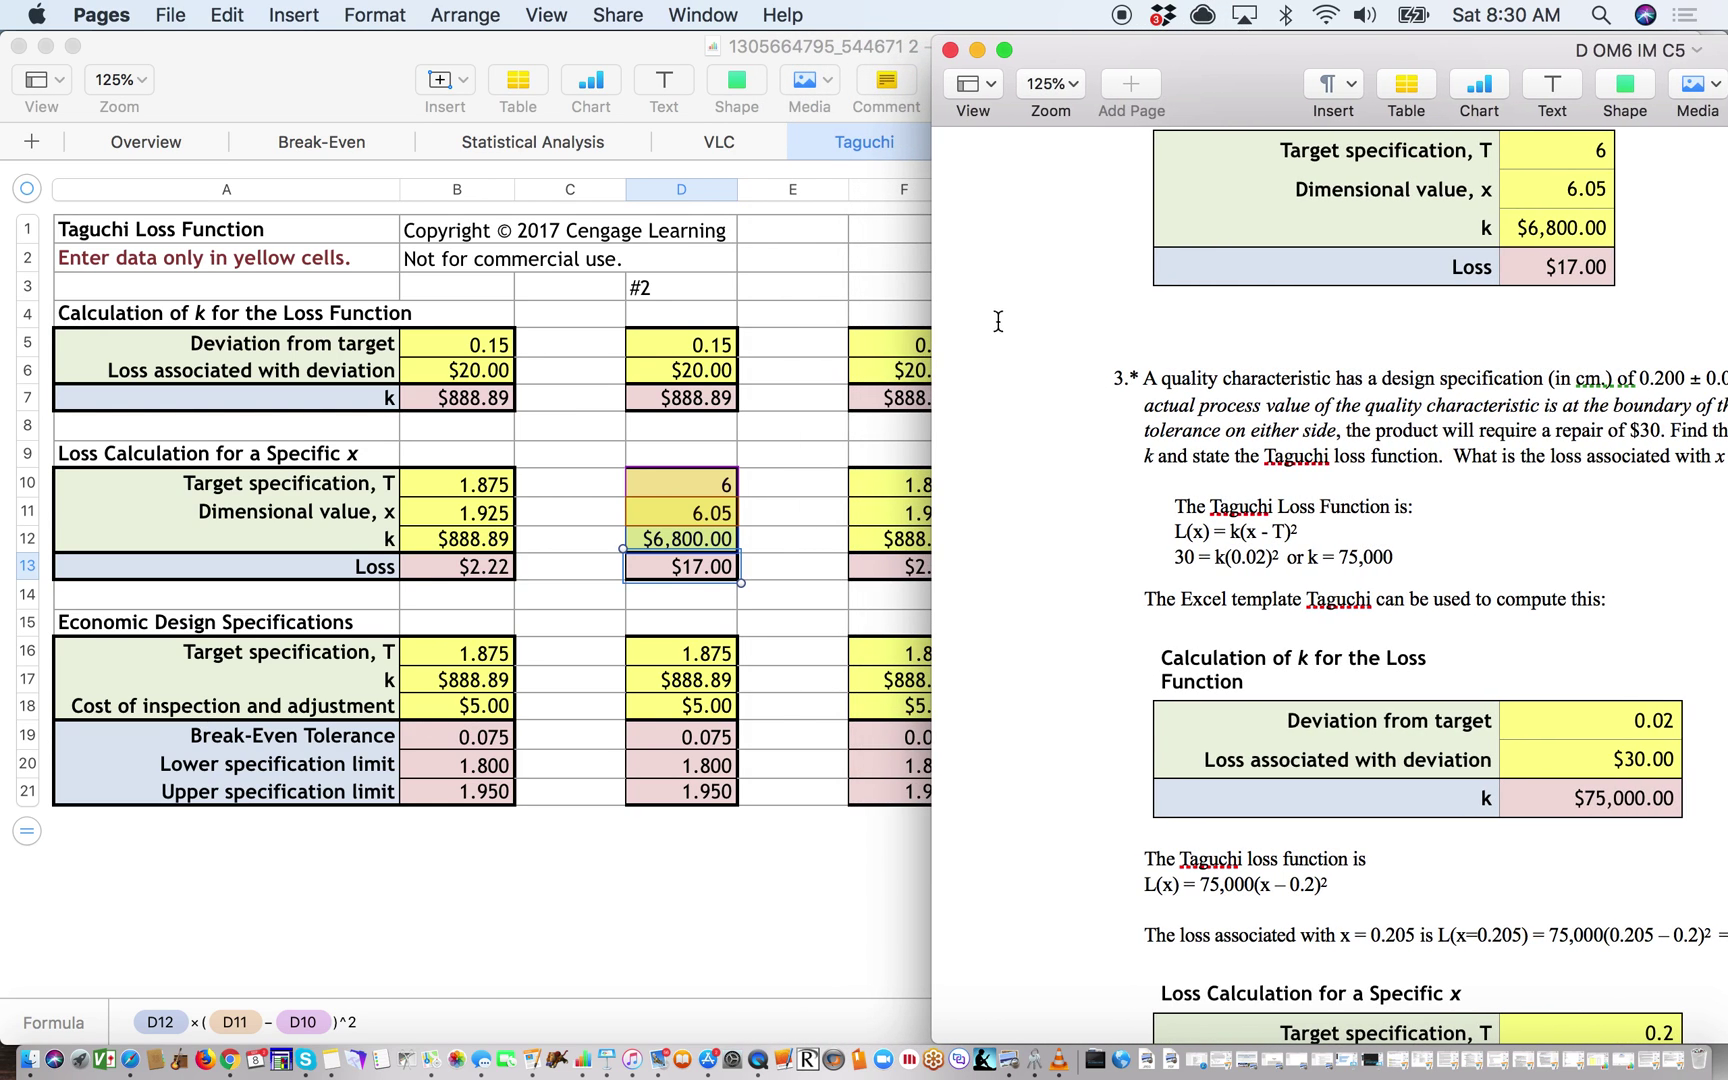
# Label column F '#3' and enter 0.02 as its deviation in F5
pyautogui.click(819, 352)
pyautogui.click(906, 289)
pyautogui.write('#')
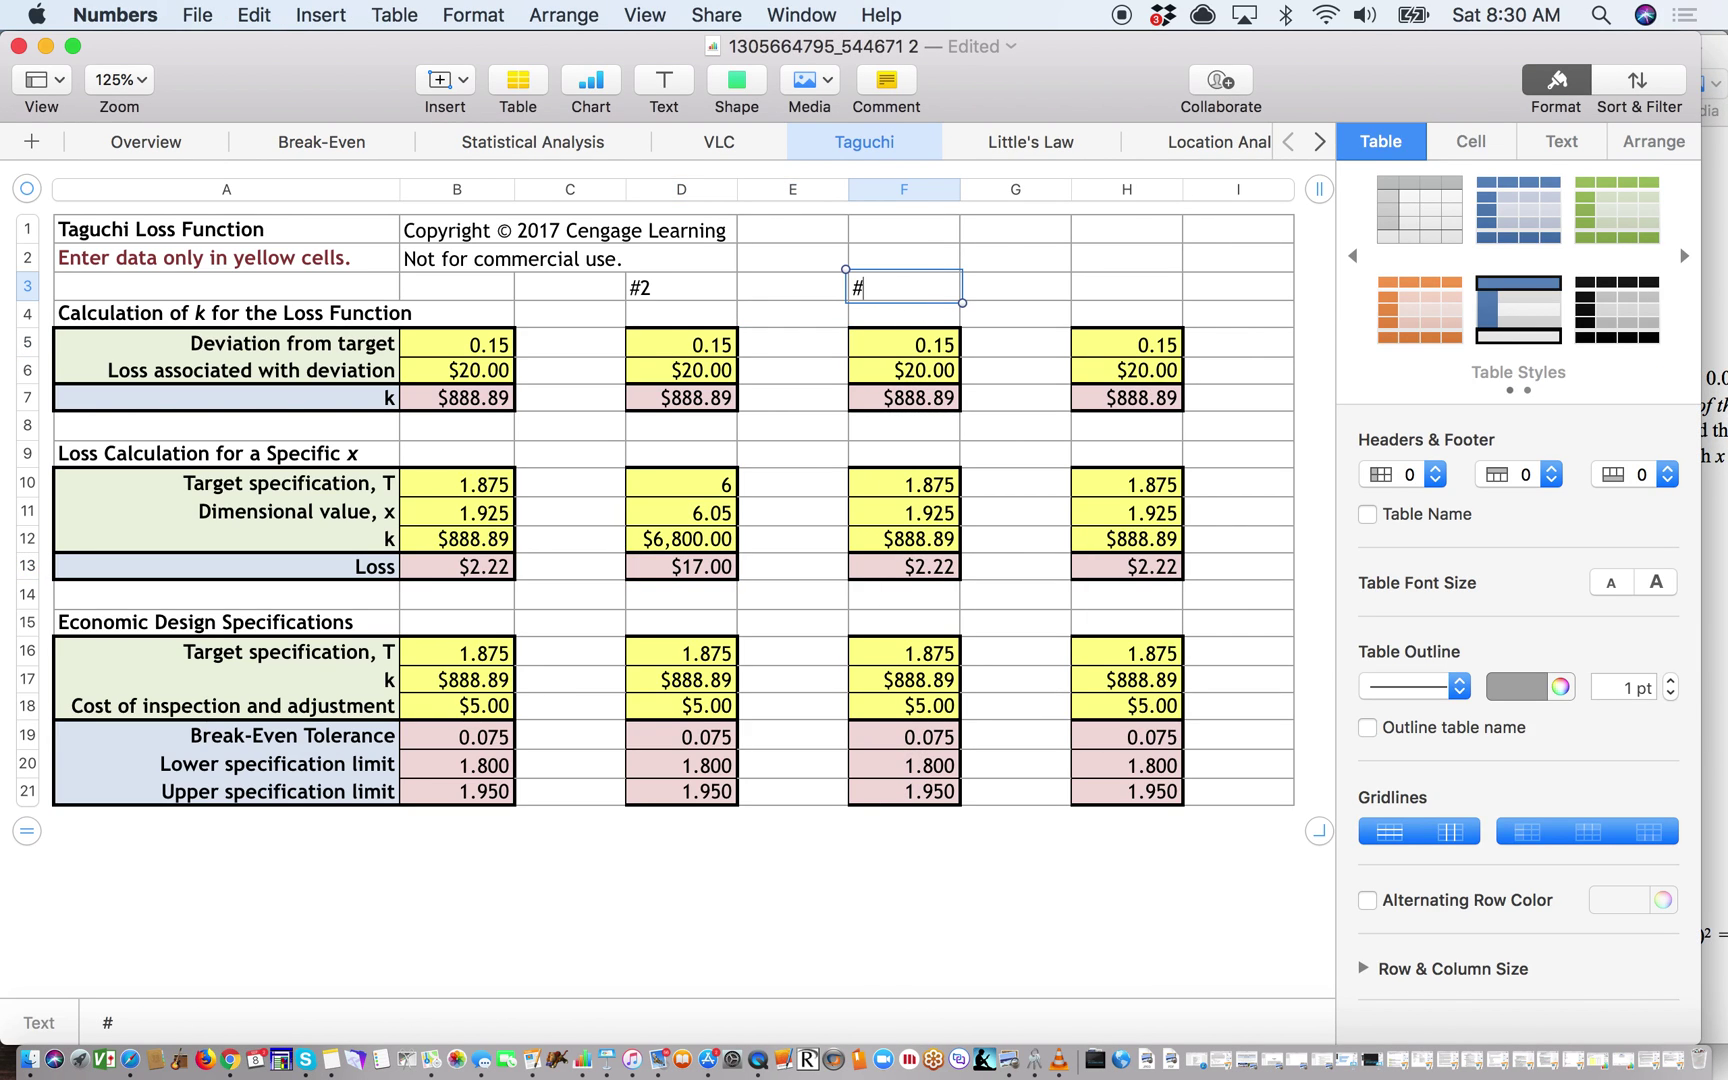
pyautogui.write('3')
pyautogui.click(947, 352)
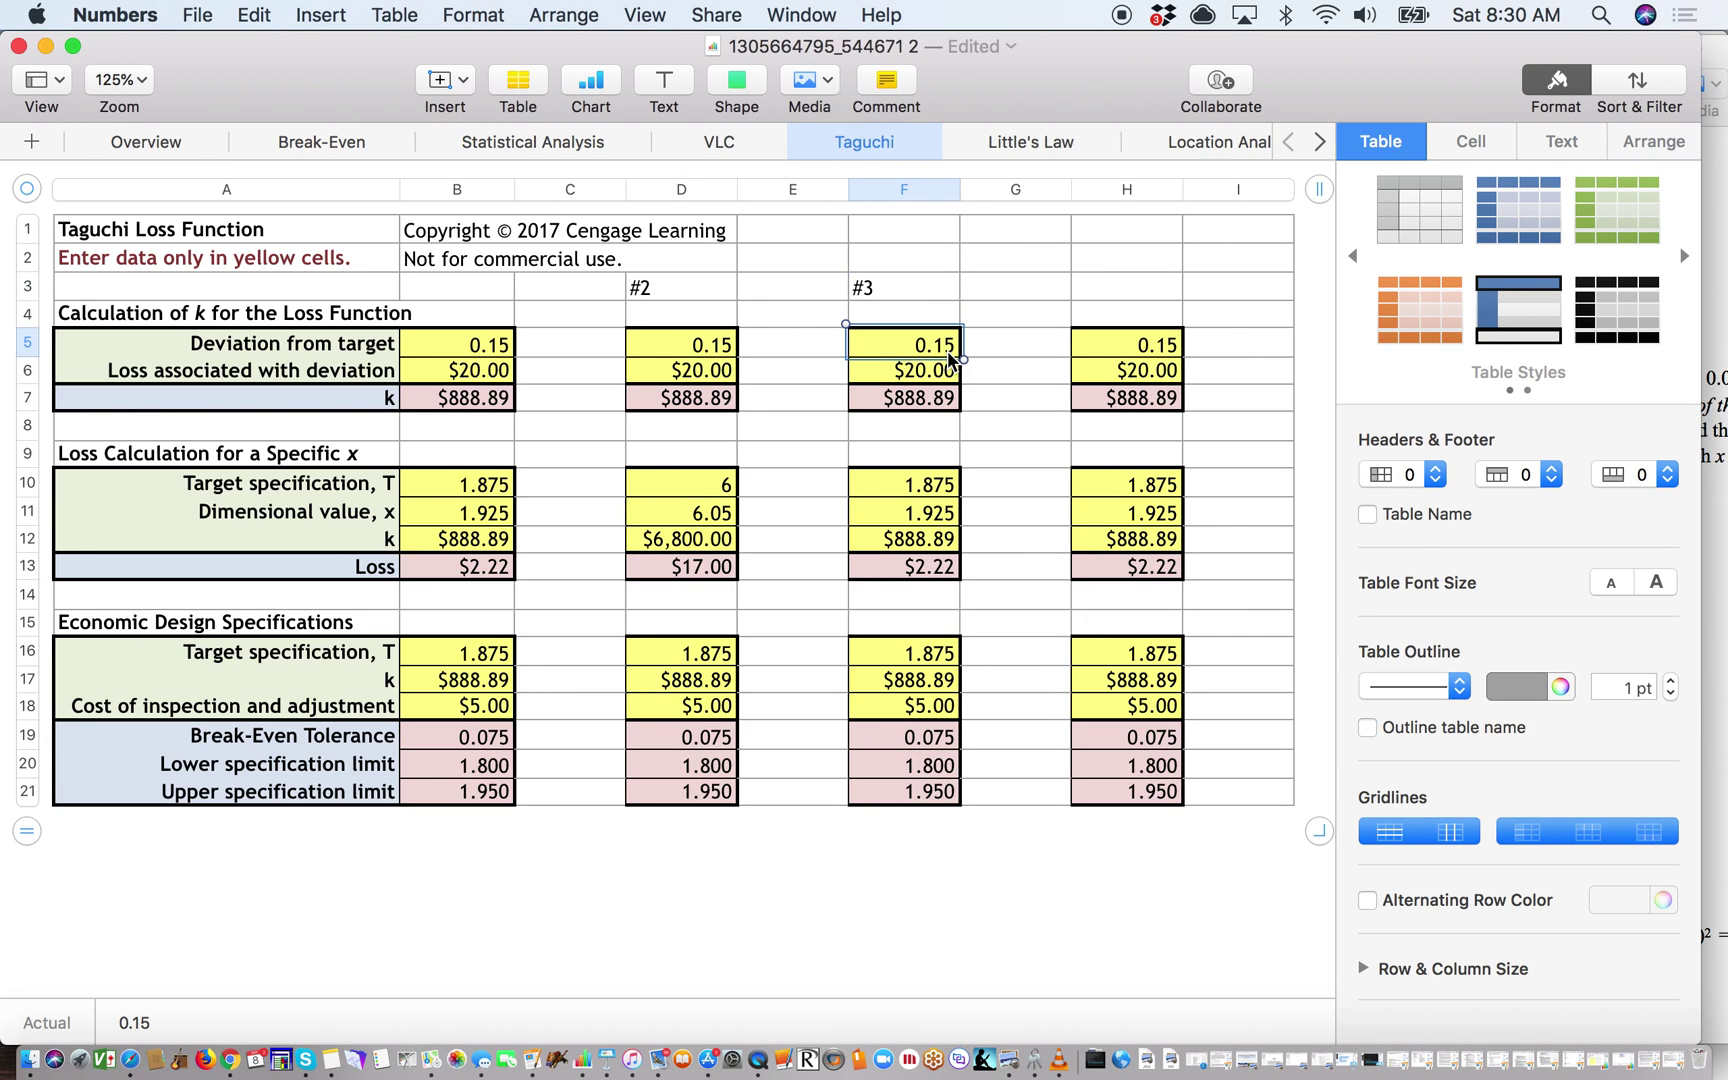
pyautogui.write('.02')
pyautogui.press('Return')
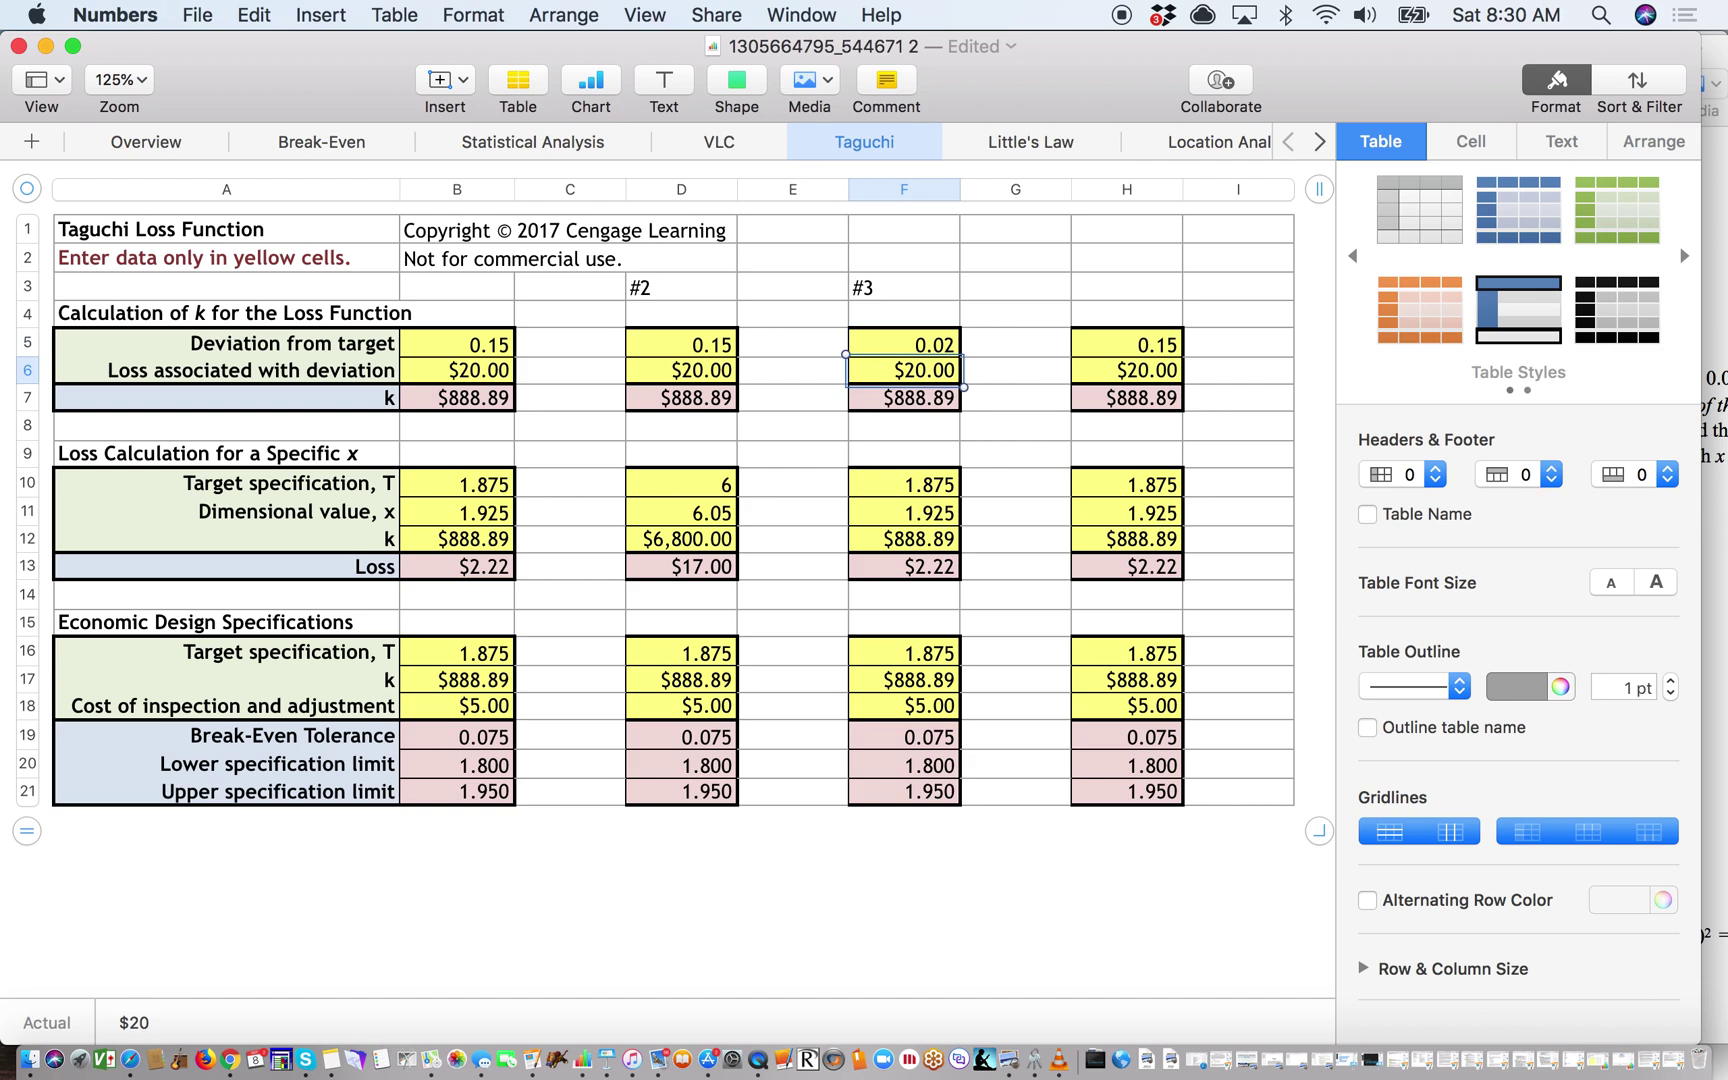
# Set the loss associated with the deviation to $30 in F6
pyautogui.click(1718, 568)
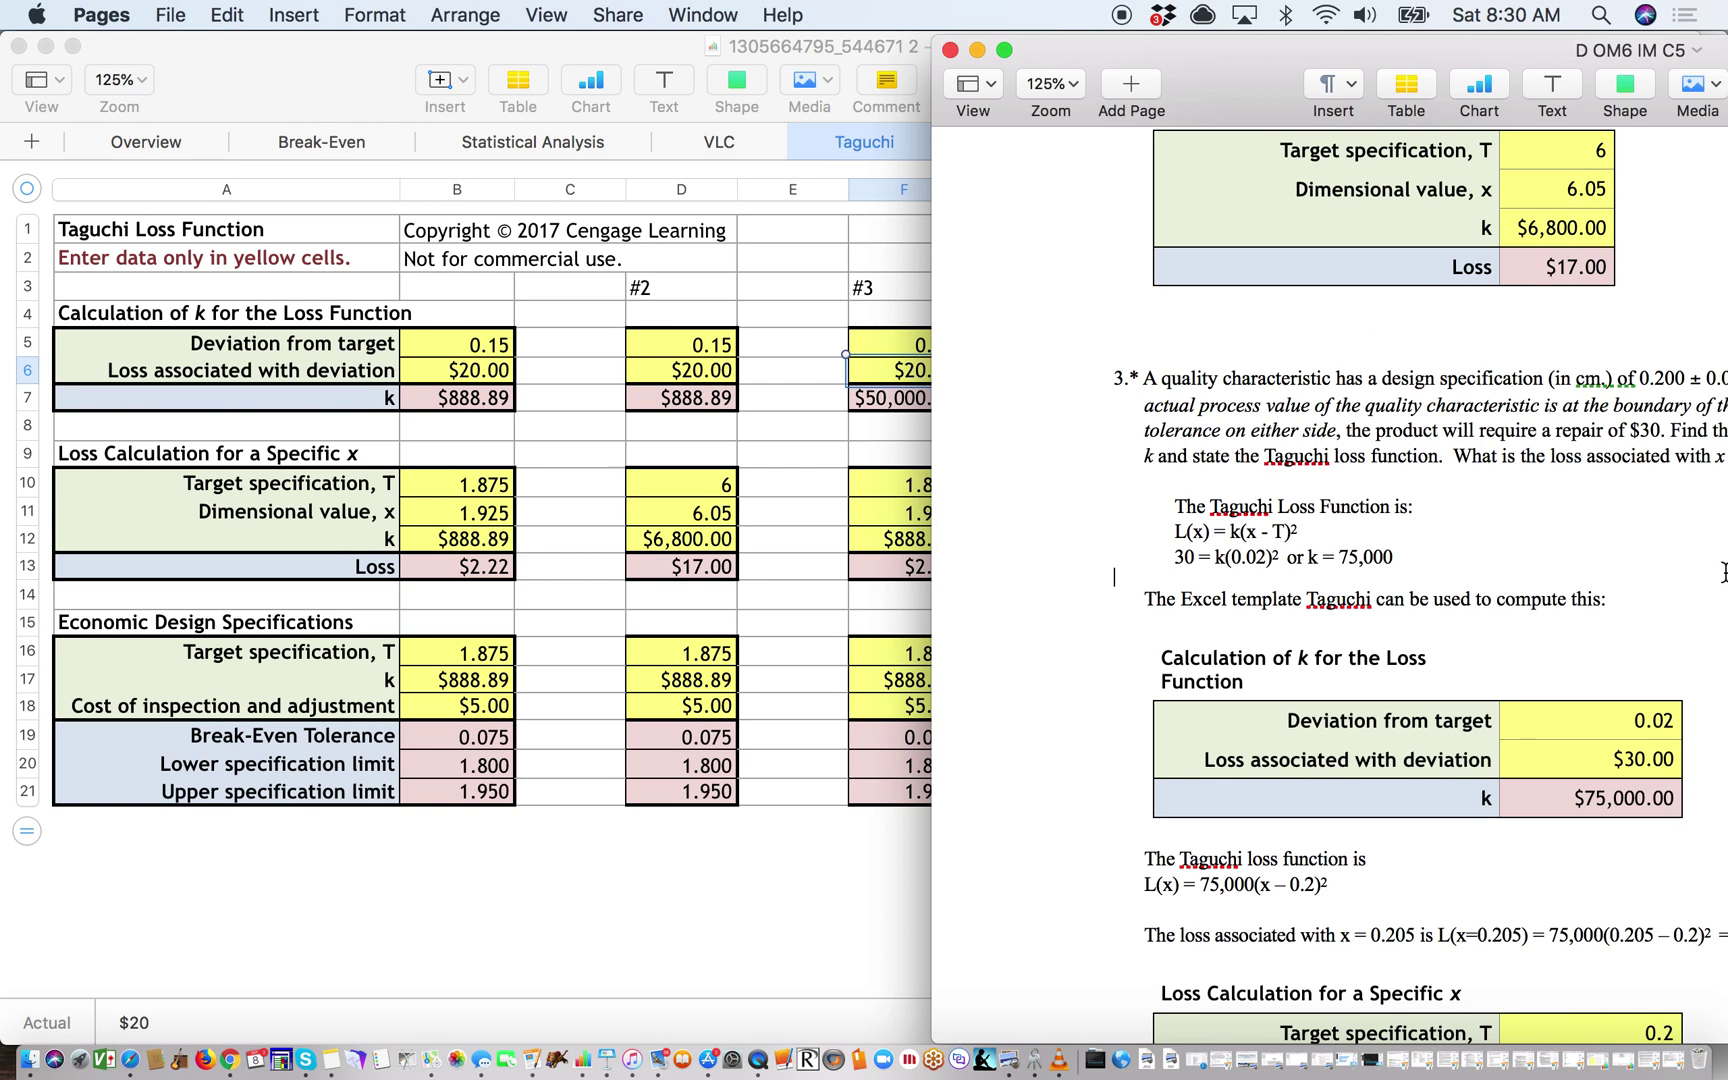
pyautogui.moveTo(1287, 59); pyautogui.dragTo(1232, 59)
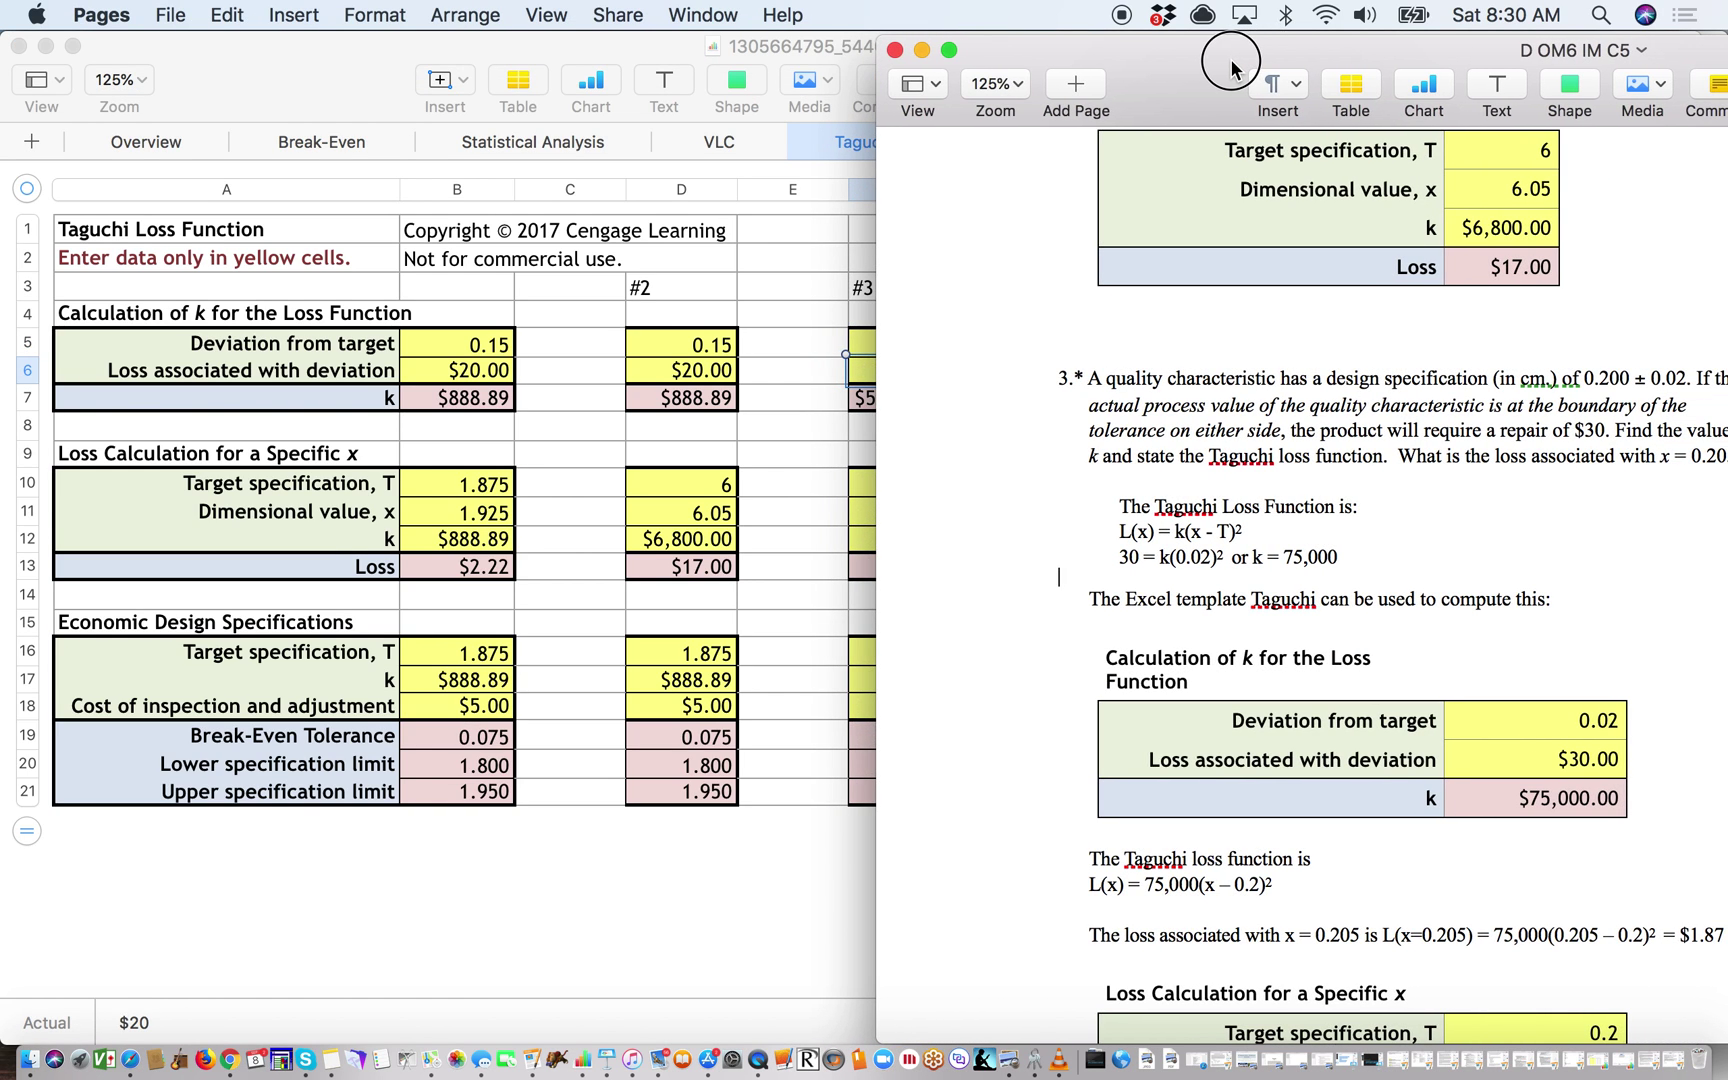
pyautogui.click(798, 366)
pyautogui.doubleClick(922, 370)
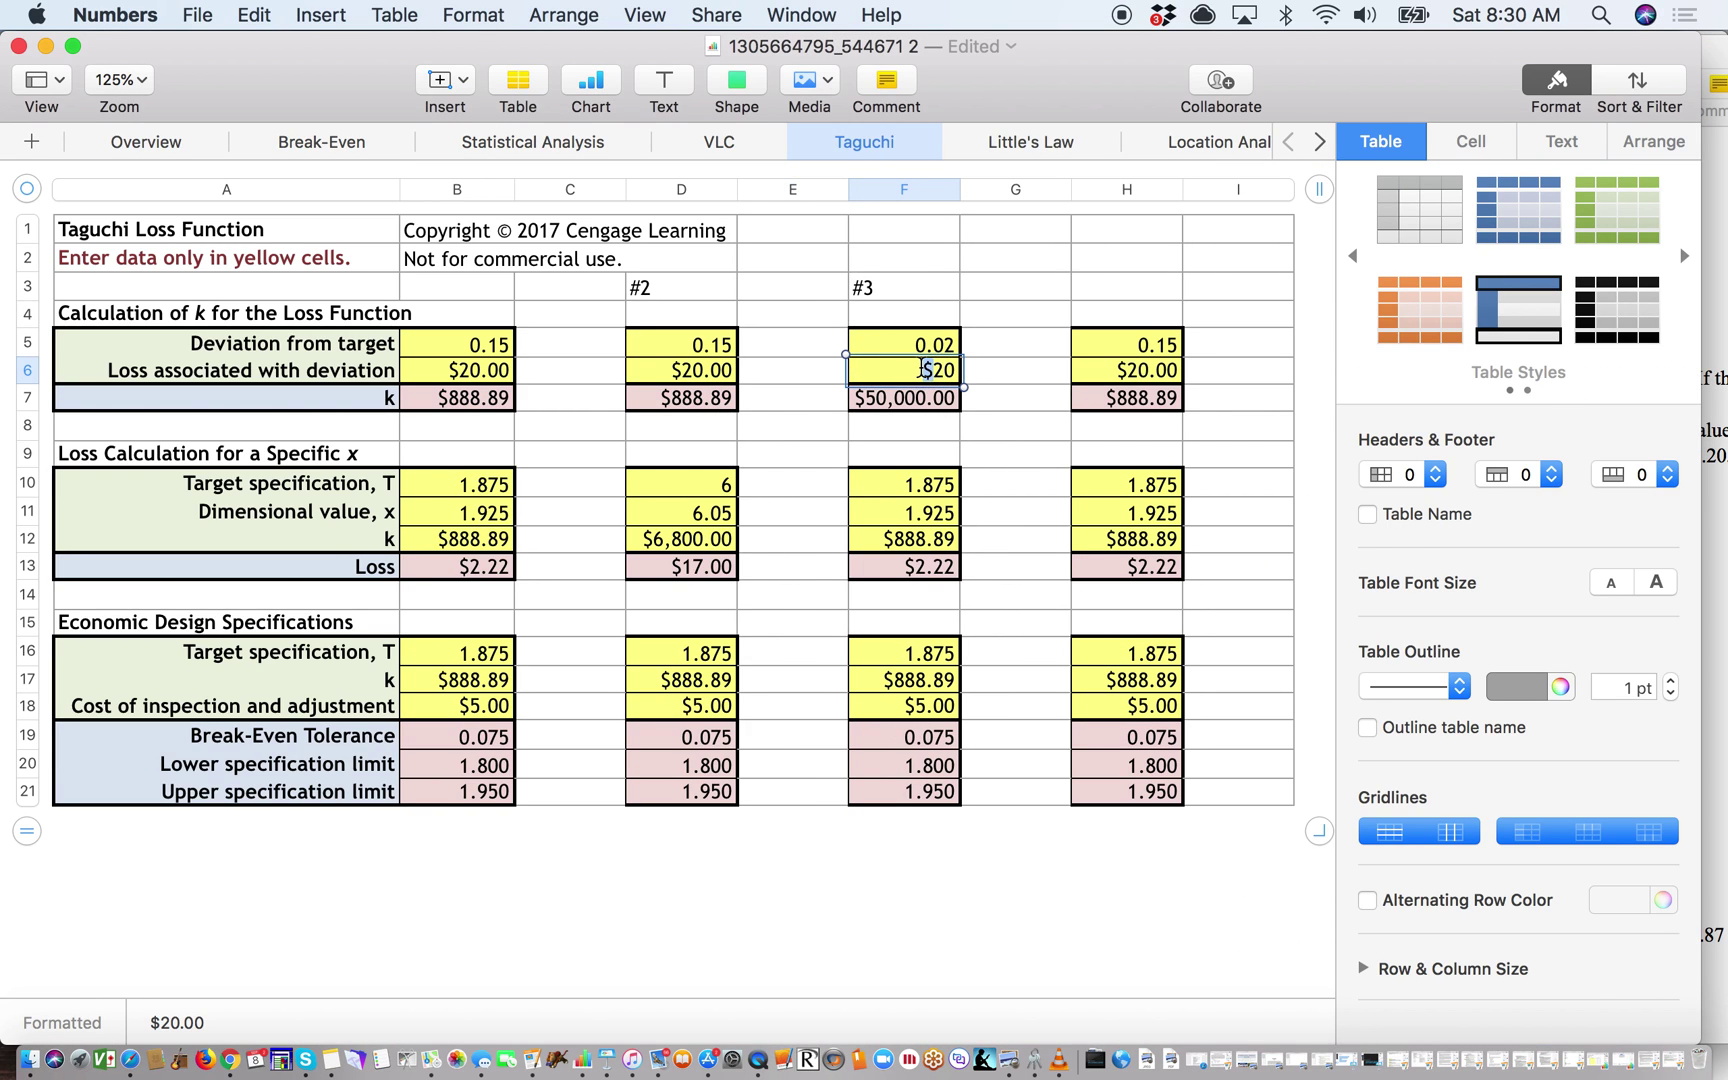
pyautogui.write('30')
pyautogui.press('Return')
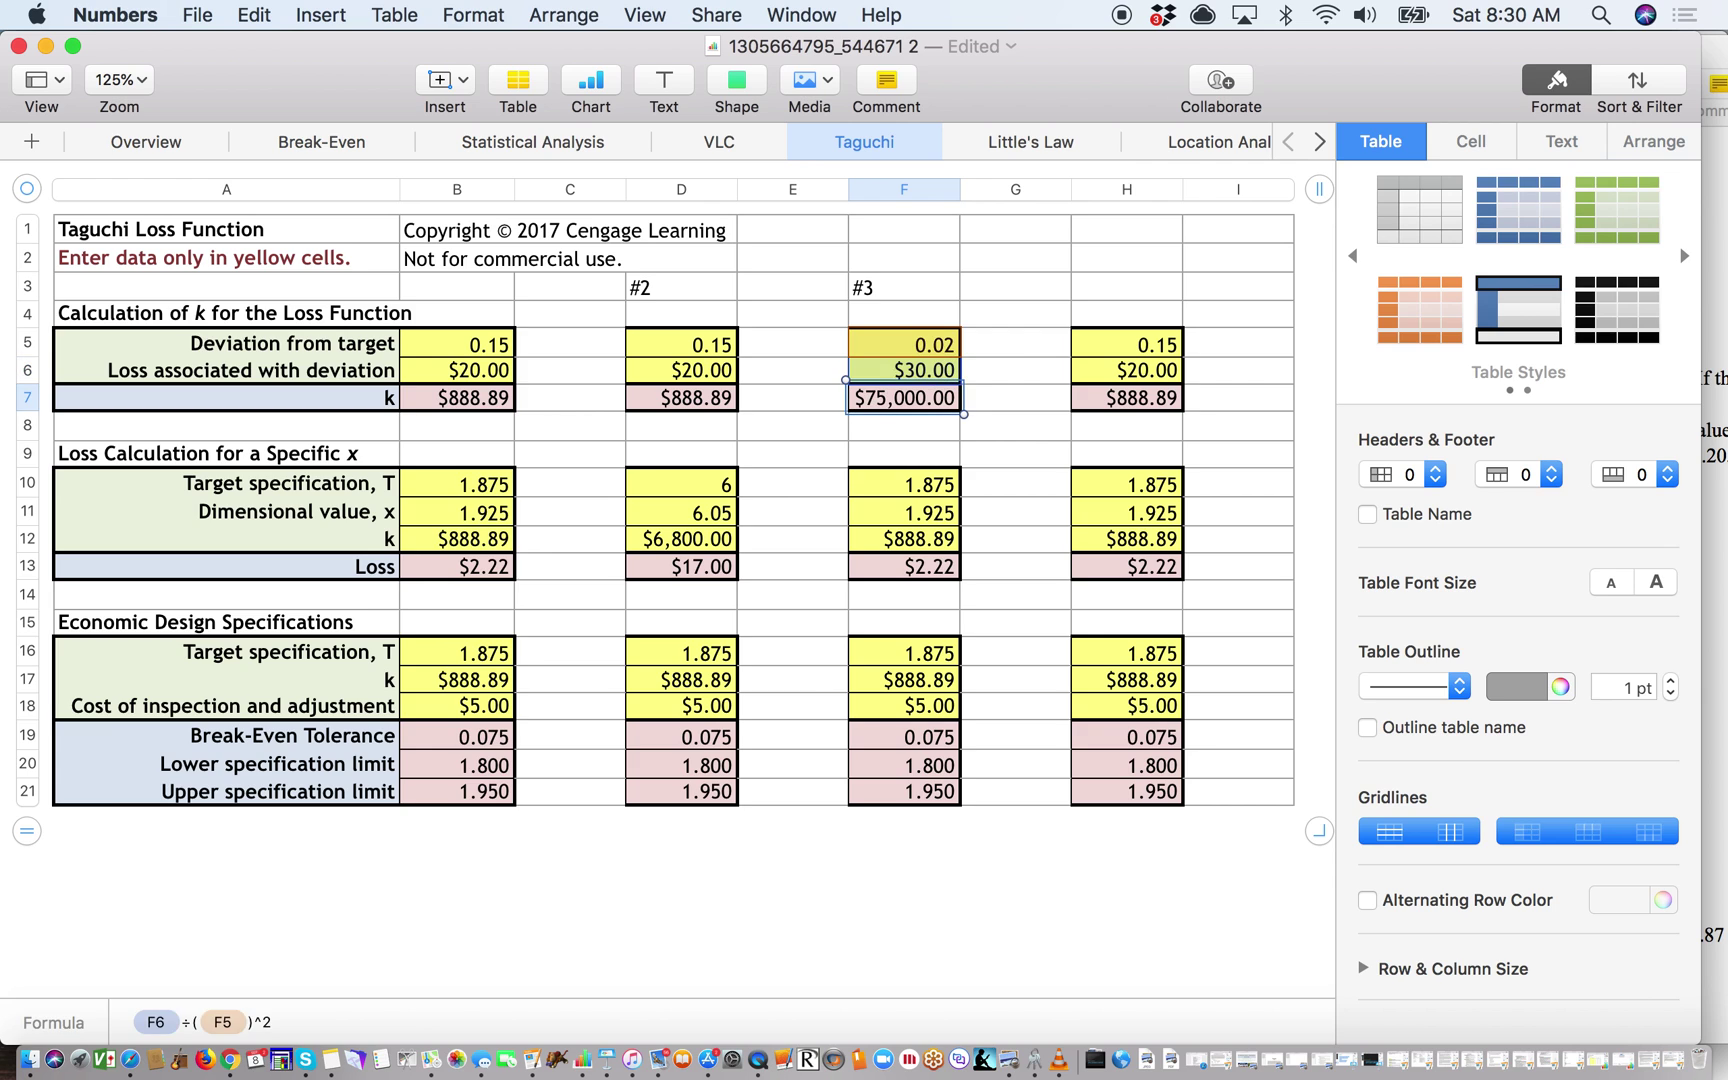
# Enter 0.2 as problem 3's target specification in F10
pyautogui.click(1723, 575)
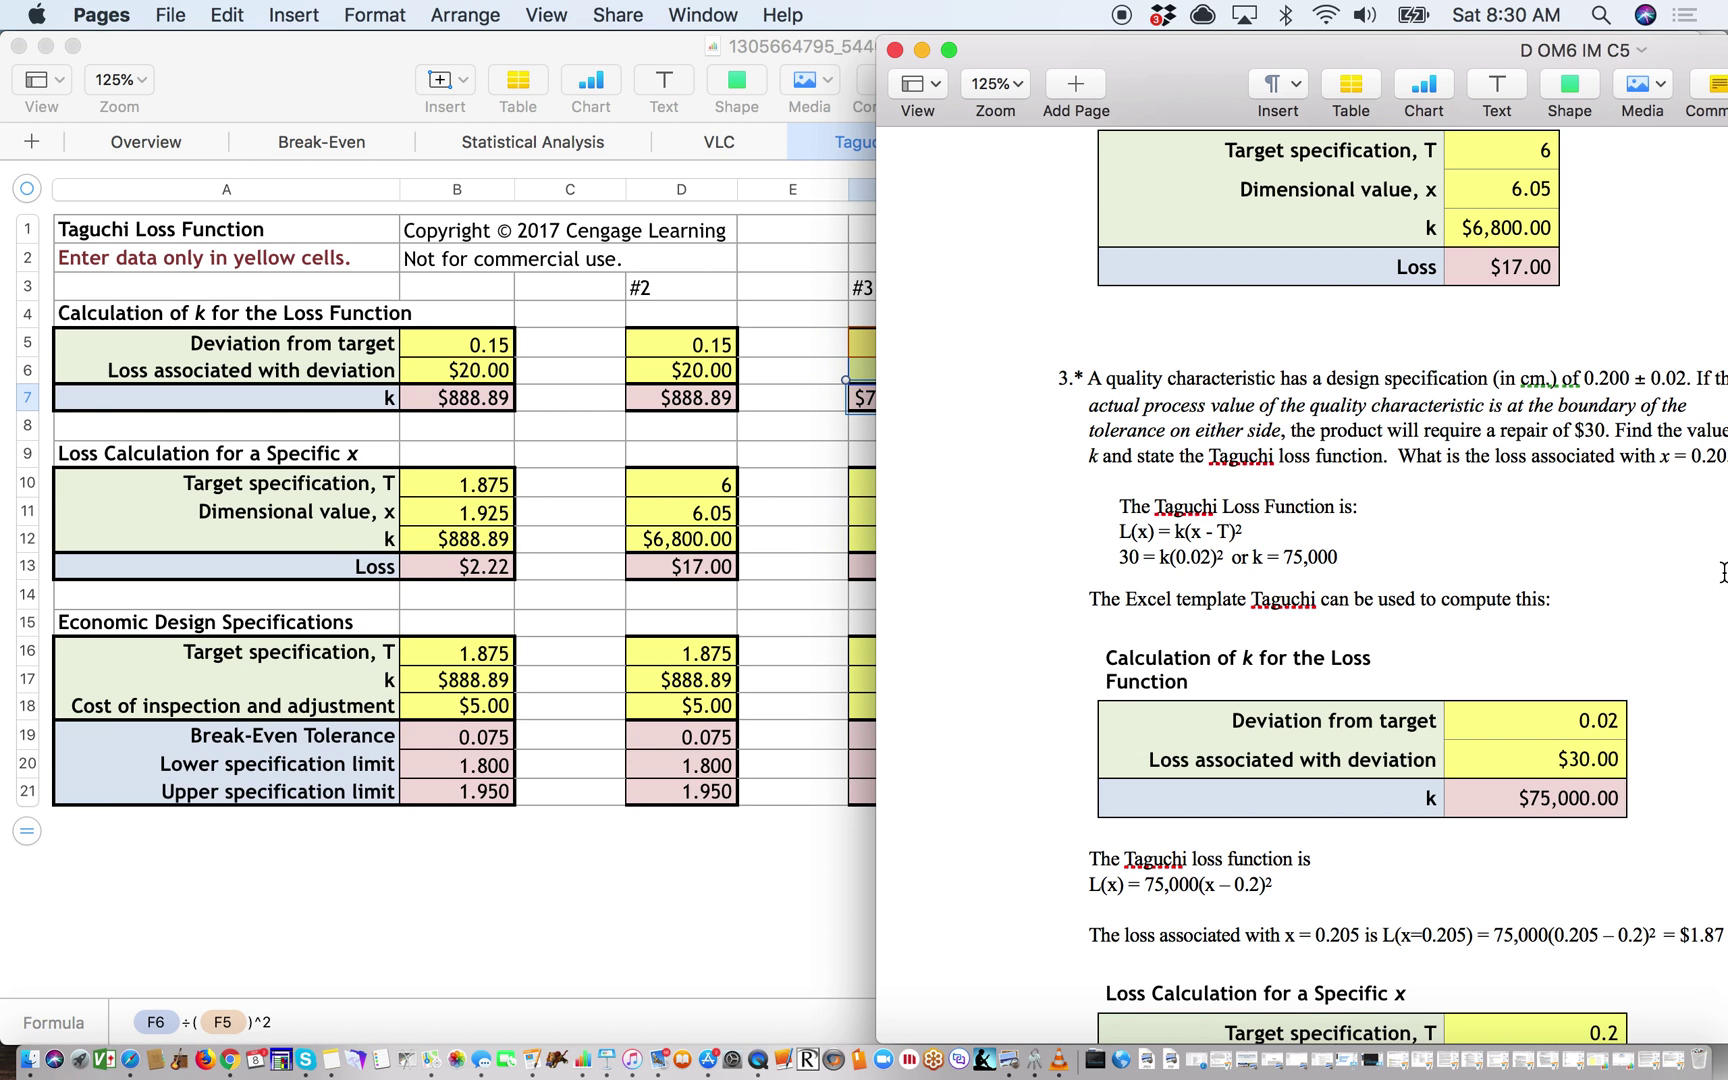
pyautogui.scroll(-6, 1723, 572)
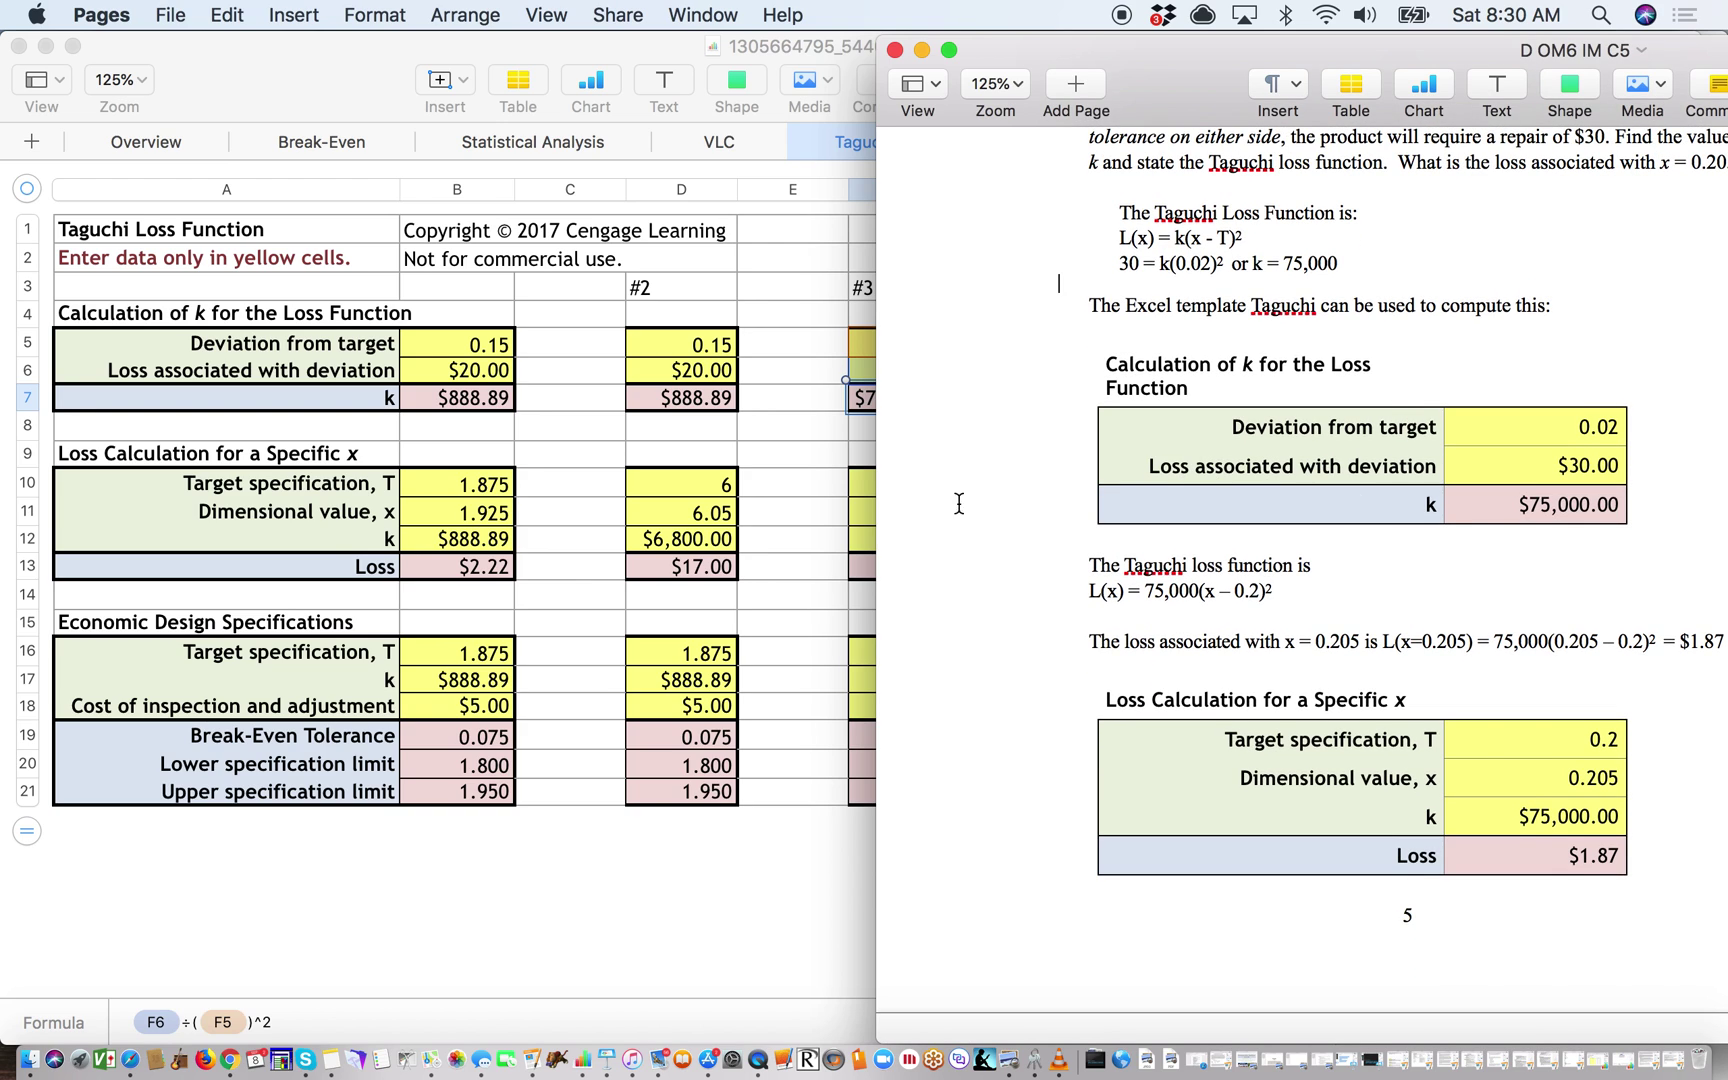
pyautogui.scroll(4, 1180, 571)
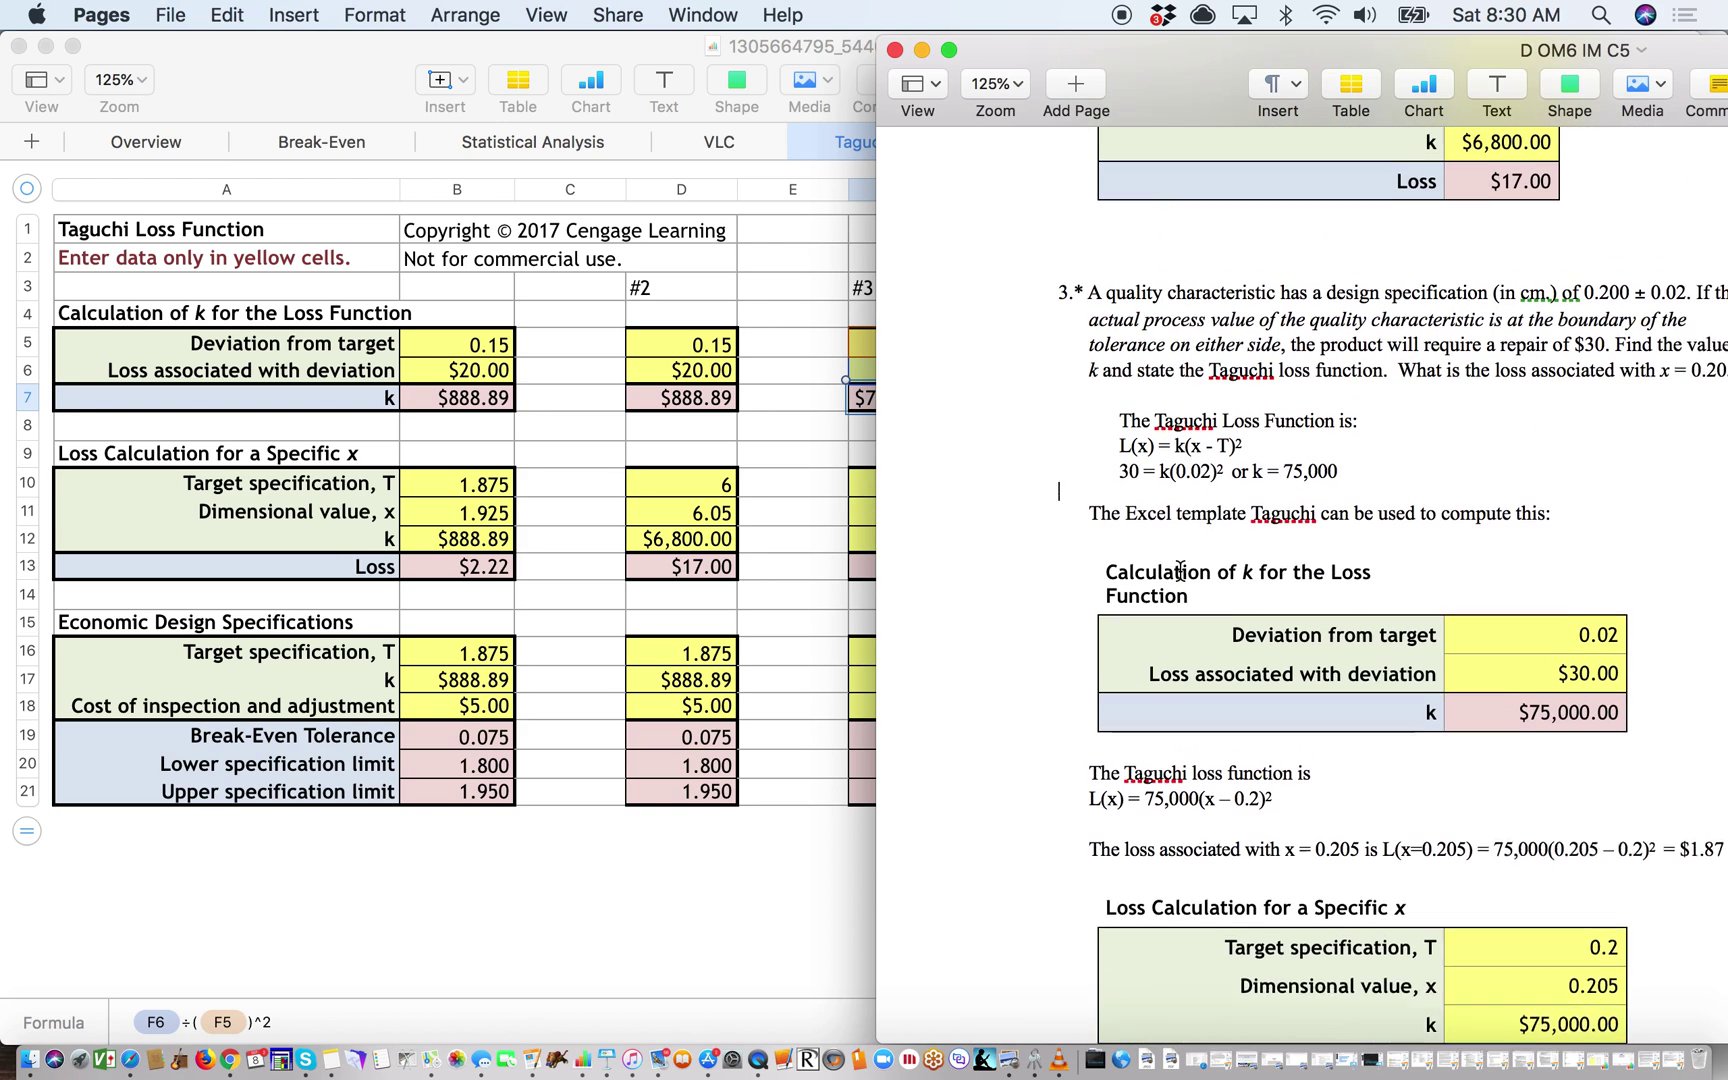
pyautogui.moveTo(1158, 50); pyautogui.dragTo(1098, 54)
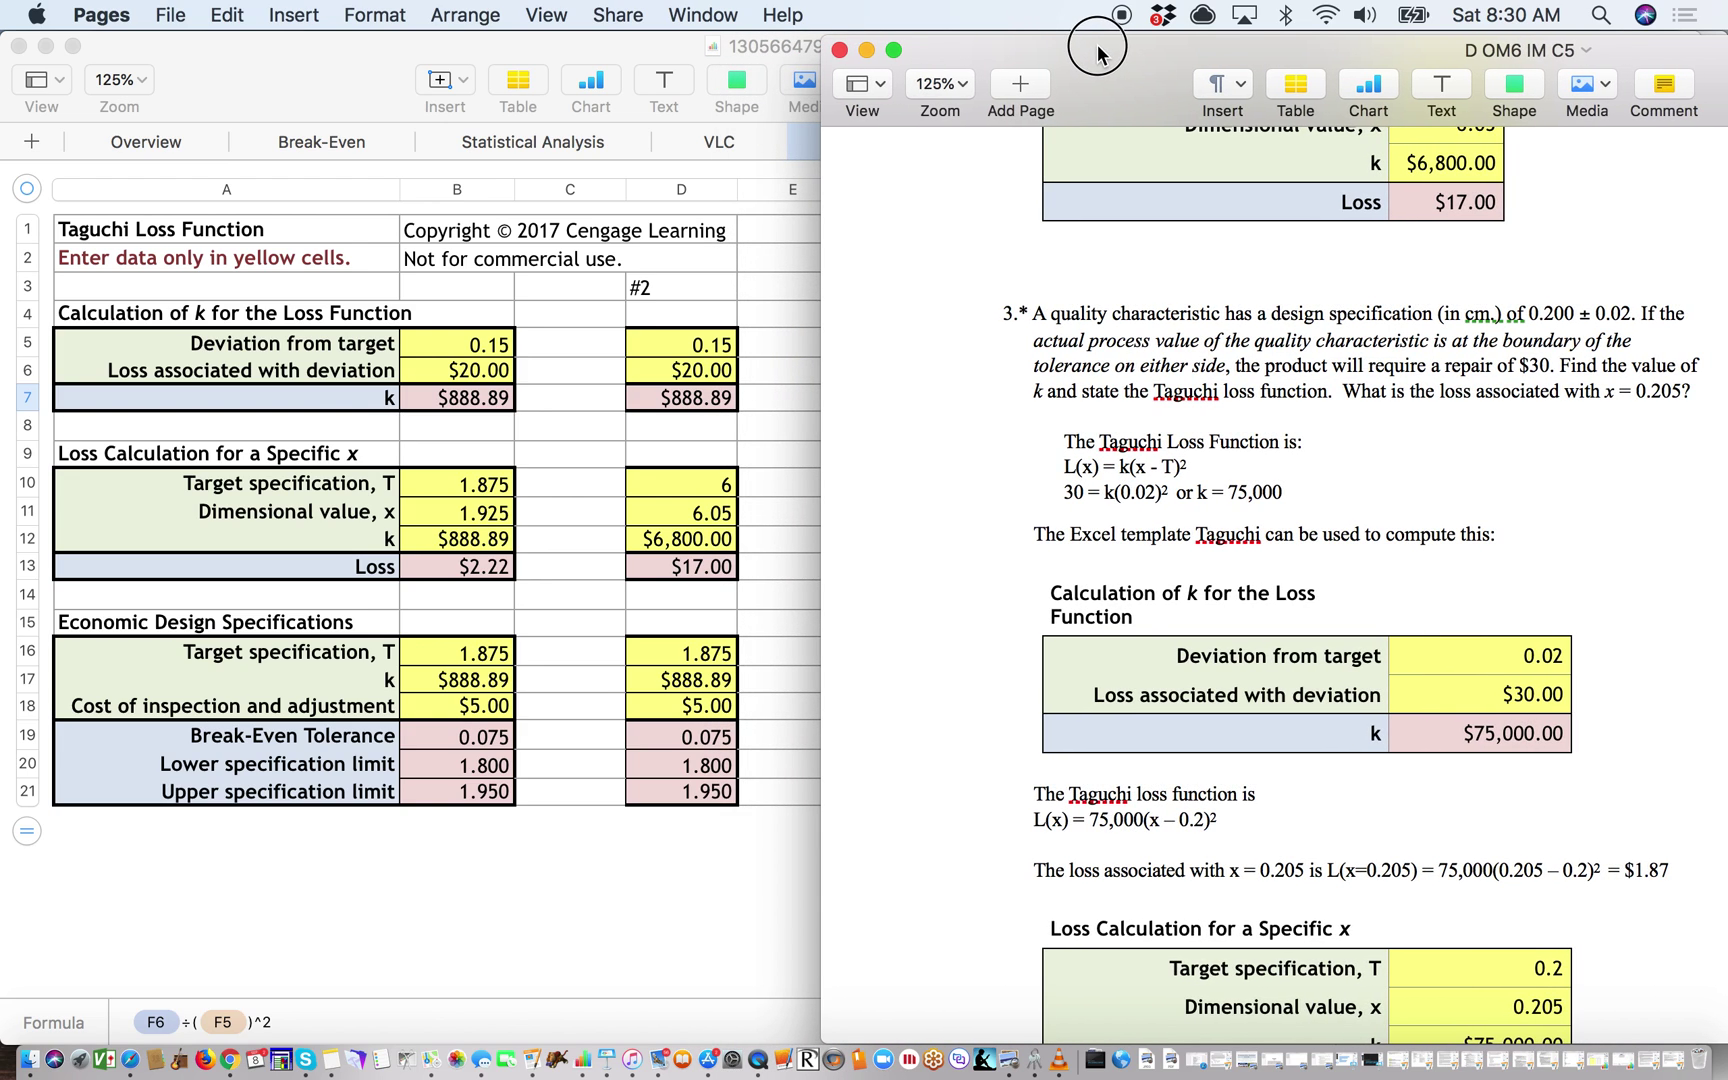
pyautogui.click(790, 567)
pyautogui.click(900, 488)
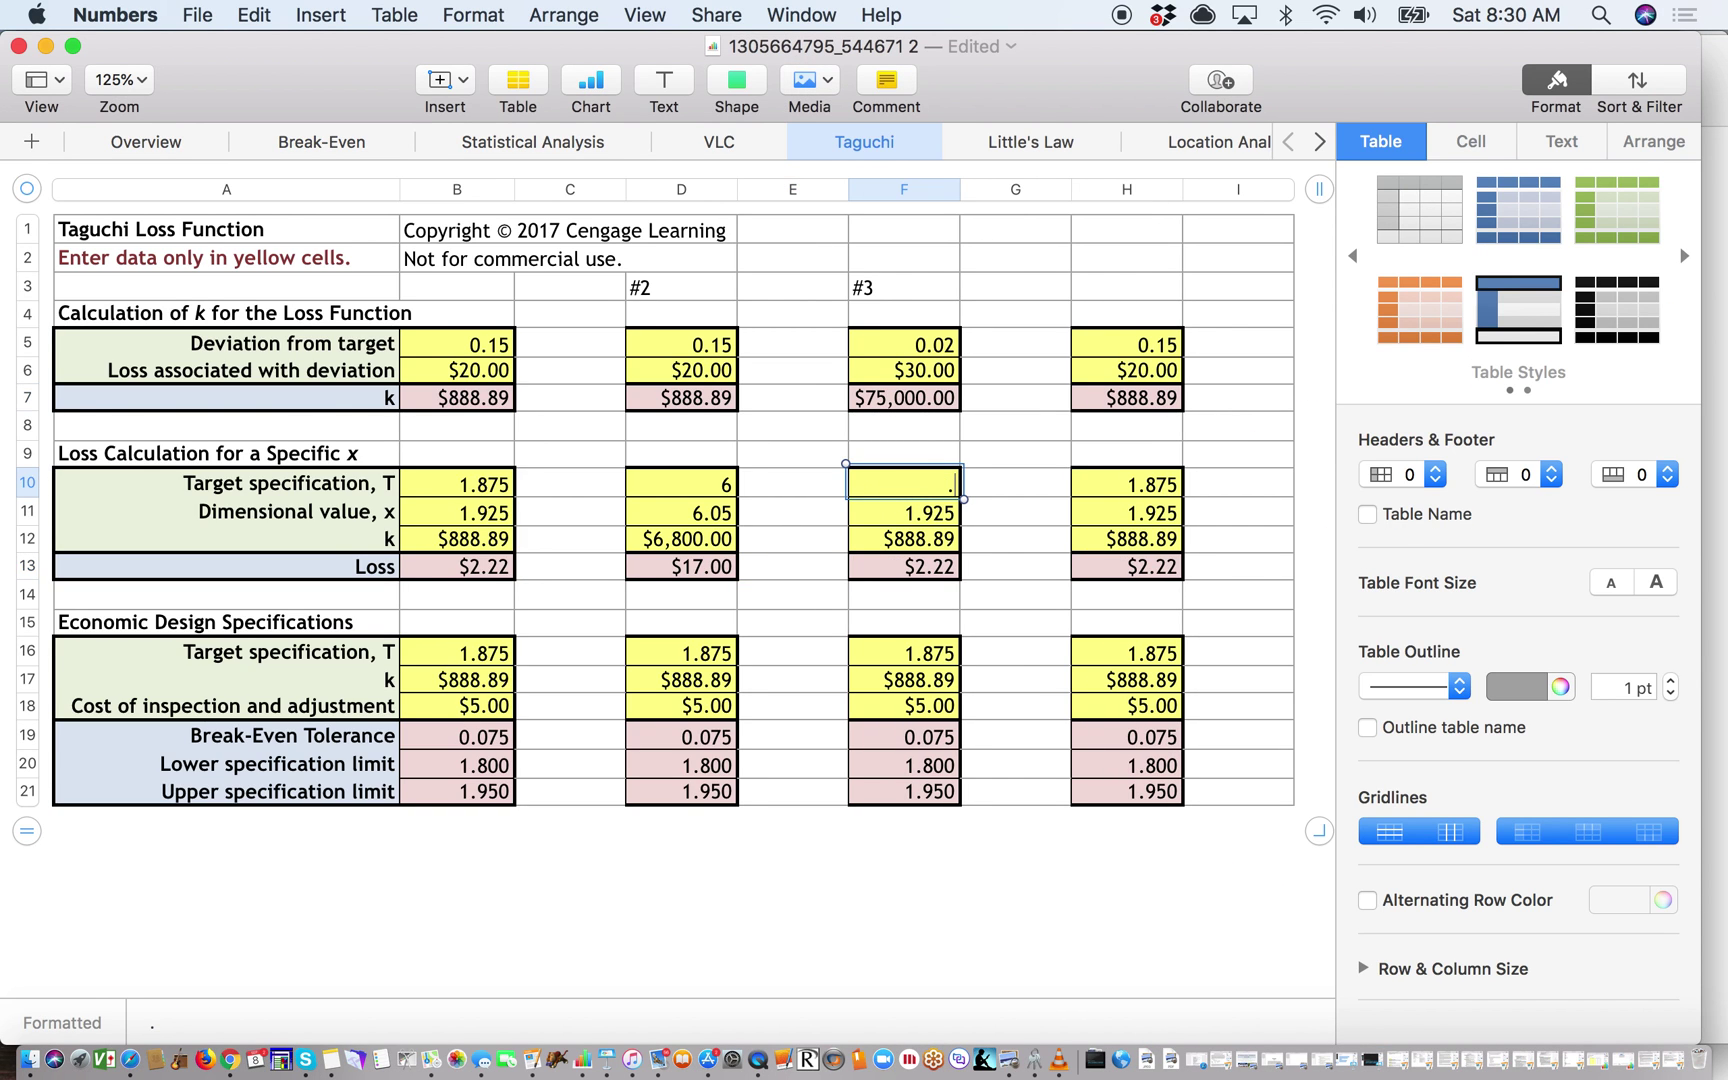
pyautogui.click(1716, 508)
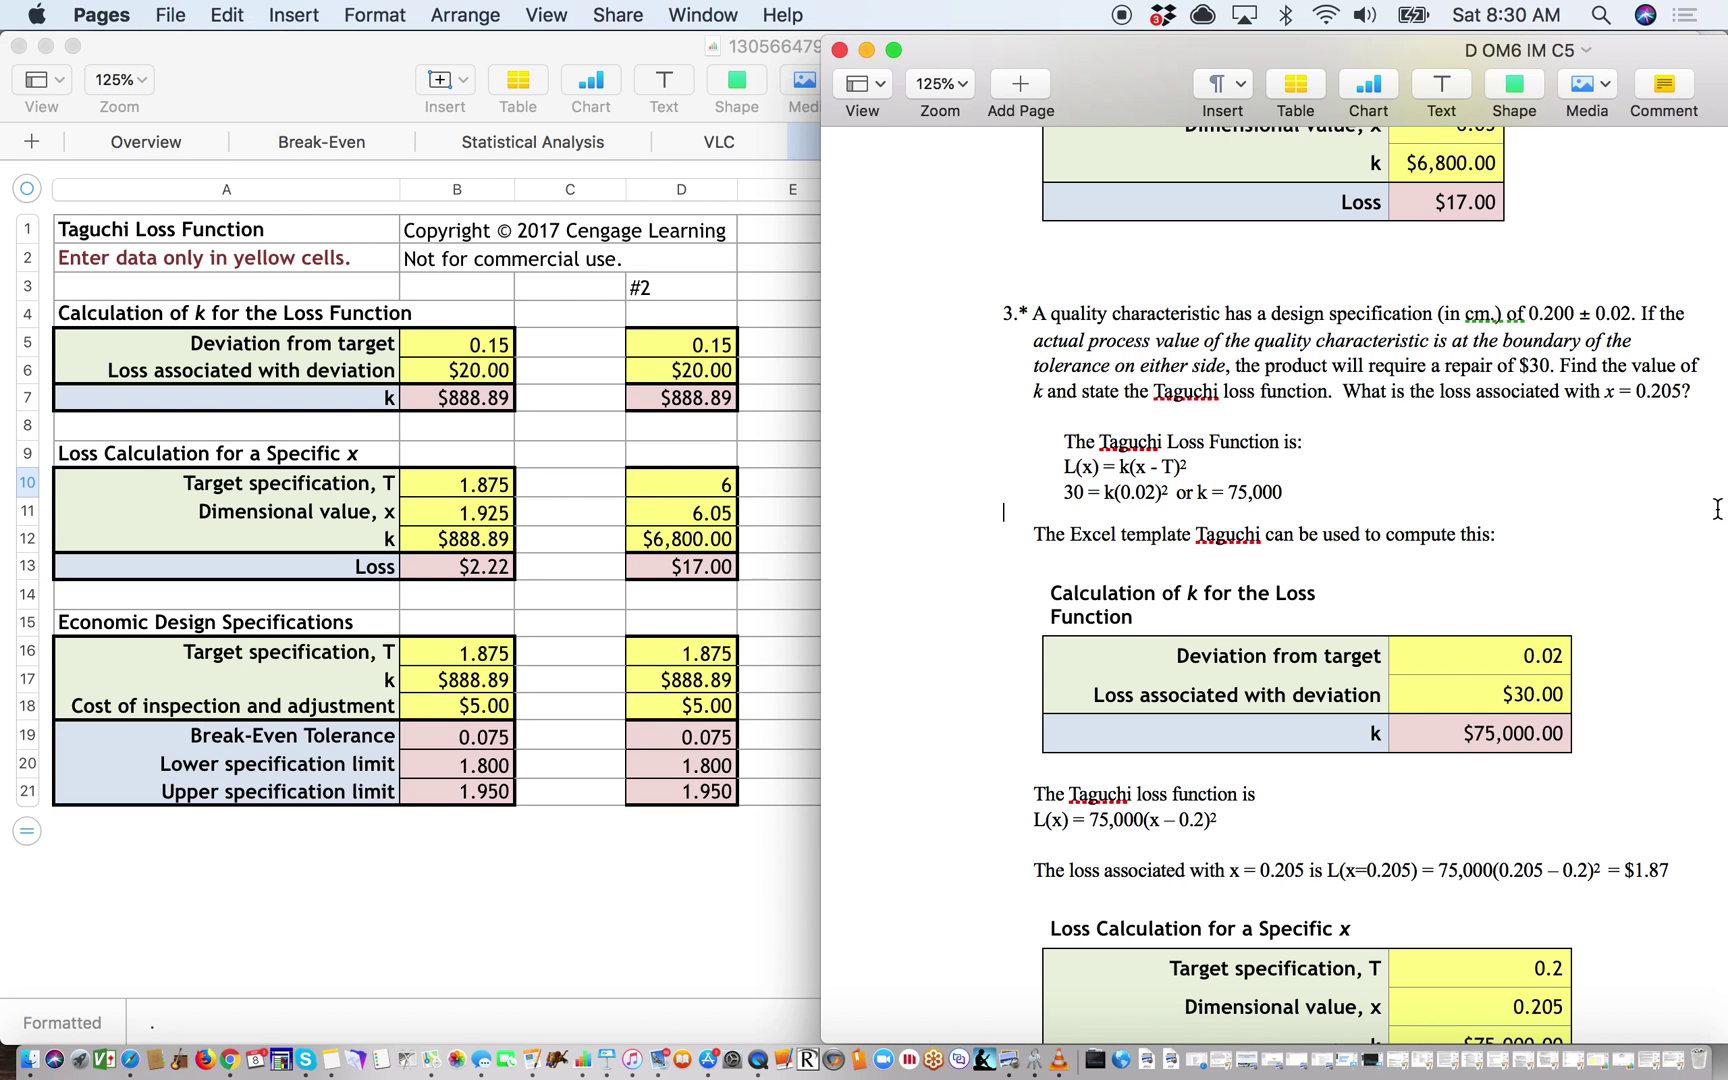
pyautogui.click(736, 492)
pyautogui.click(938, 488)
pyautogui.write('..2')
pyautogui.press('BackSpace')
pyautogui.press('BackSpace')
pyautogui.write('2')
pyautogui.press('Return')
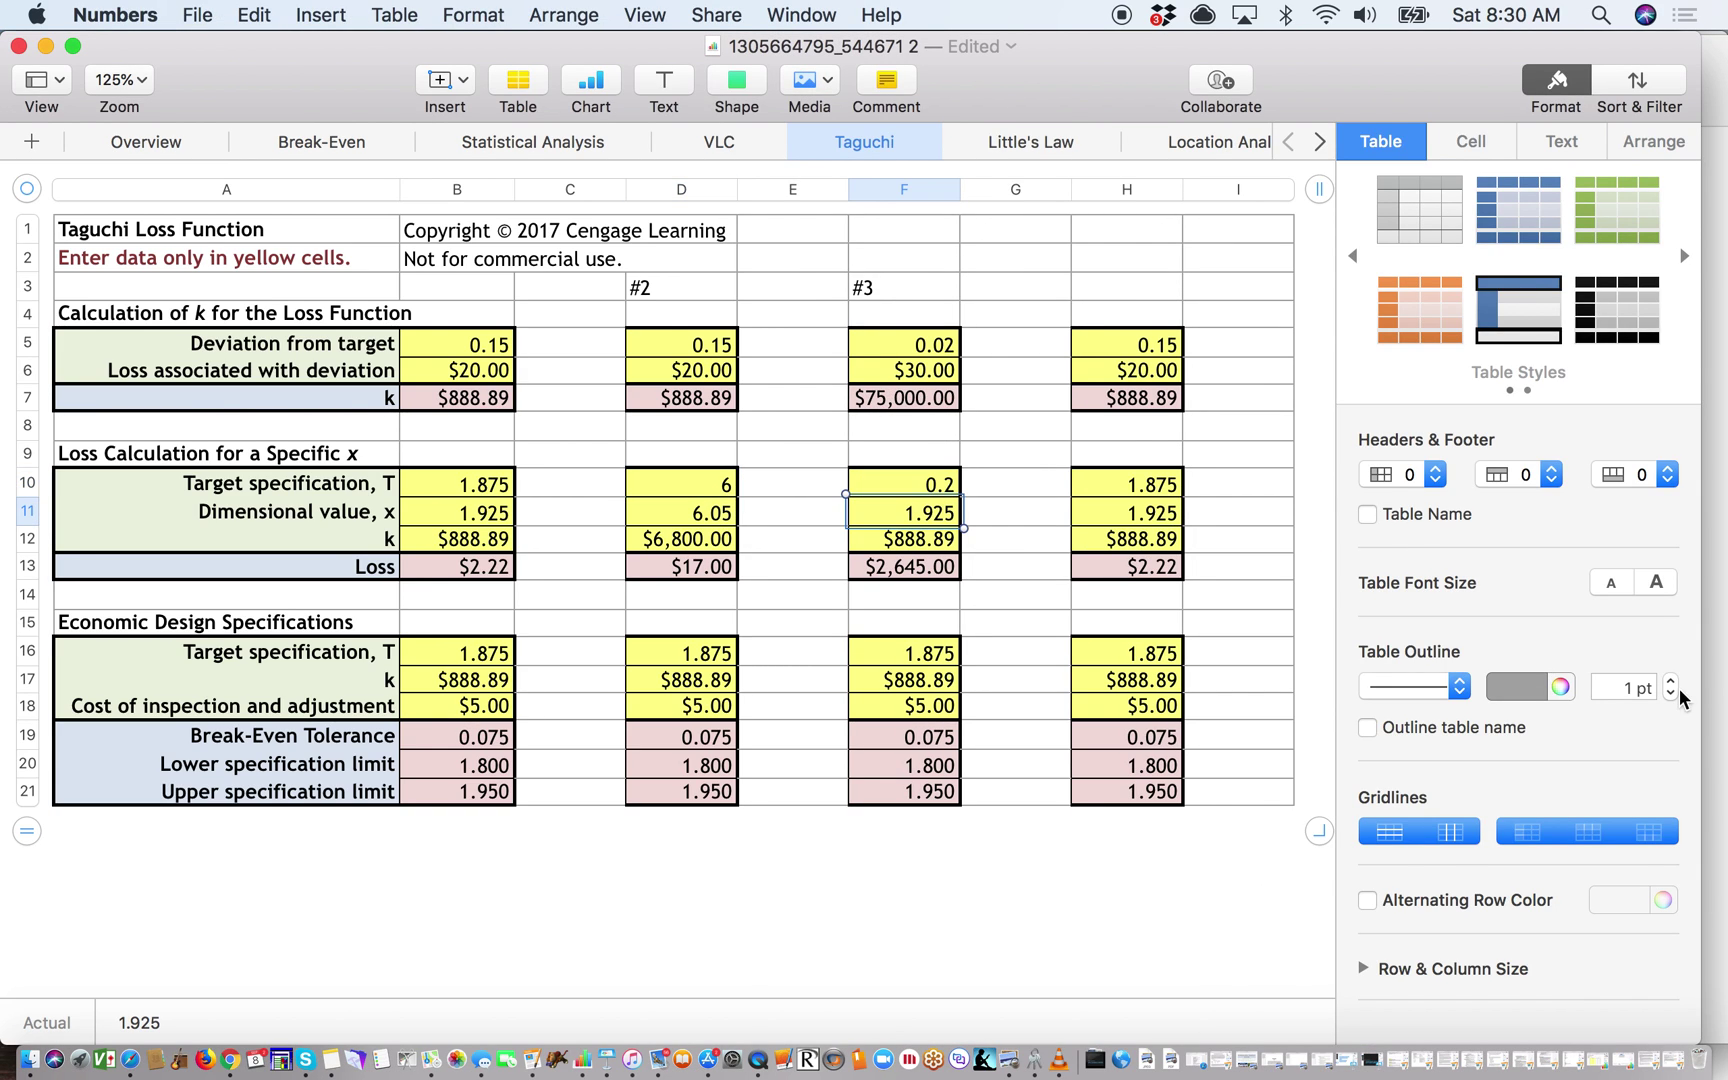
# Enter 0.205 as the dimensional value in F11 and 75,000 as k in F12
pyautogui.click(1720, 691)
pyautogui.scroll(-2, 1628, 733)
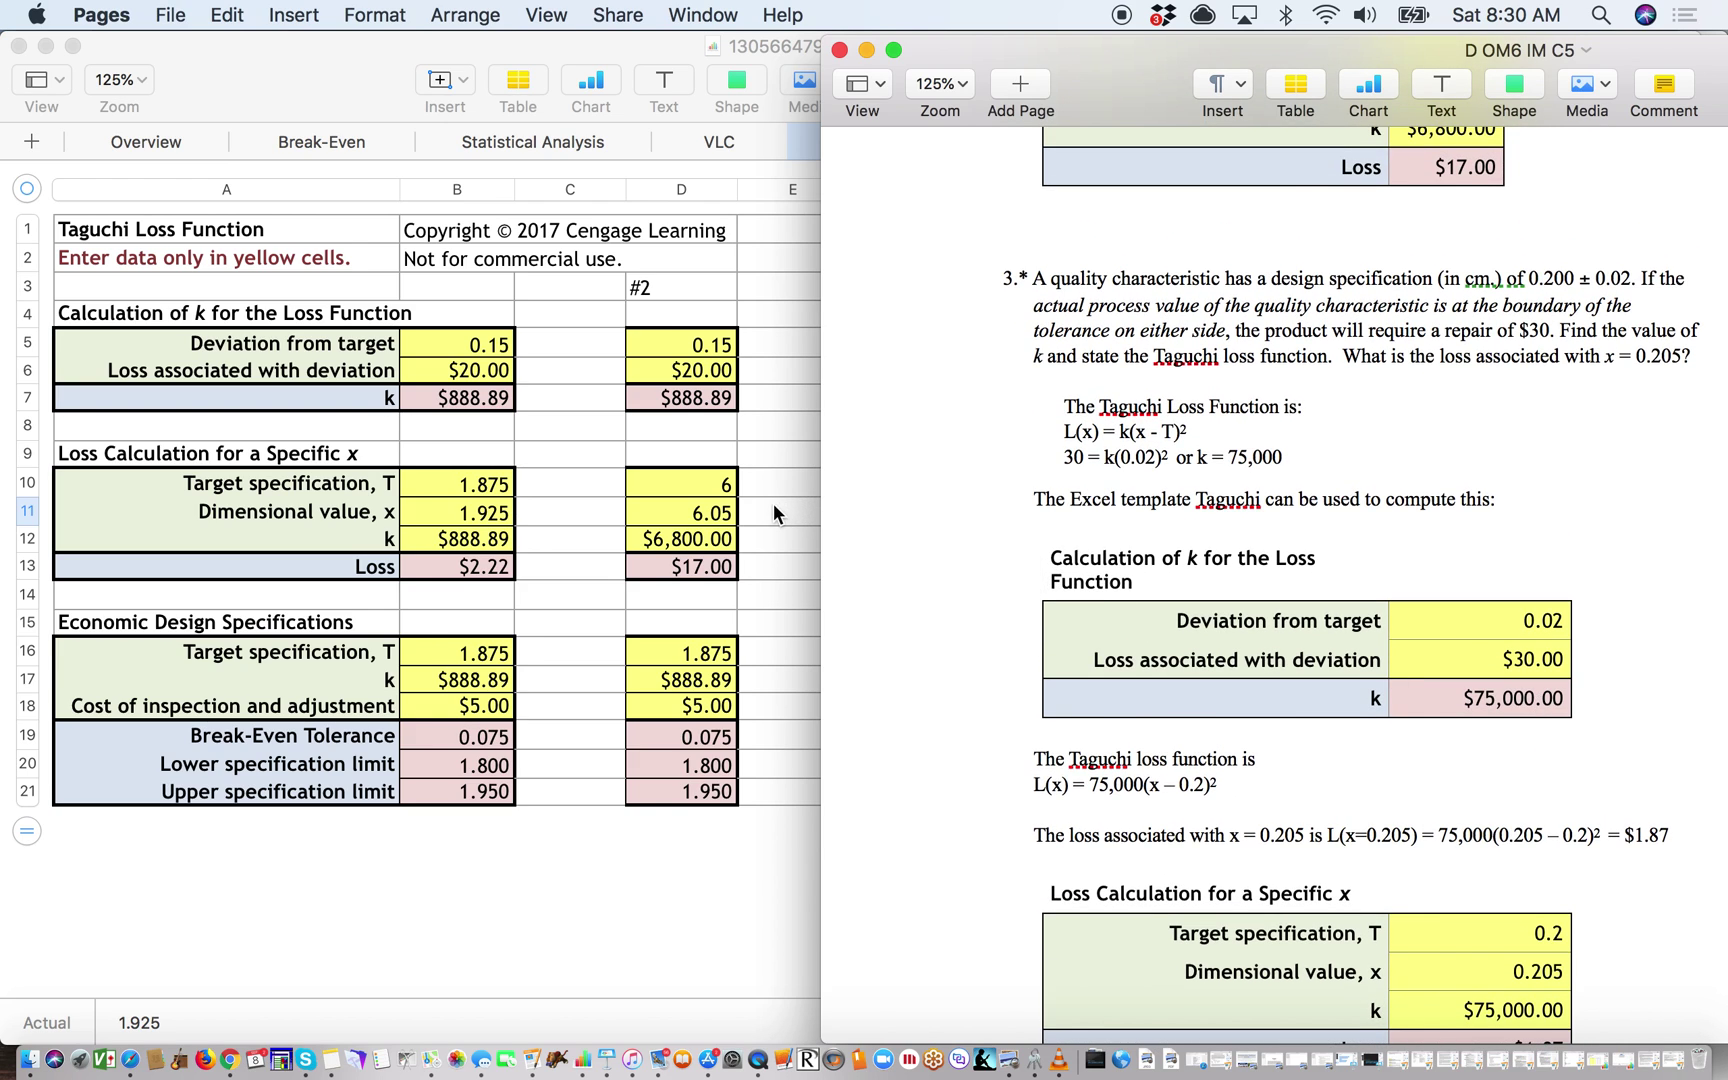
pyautogui.click(774, 504)
pyautogui.click(904, 512)
pyautogui.write('.20')
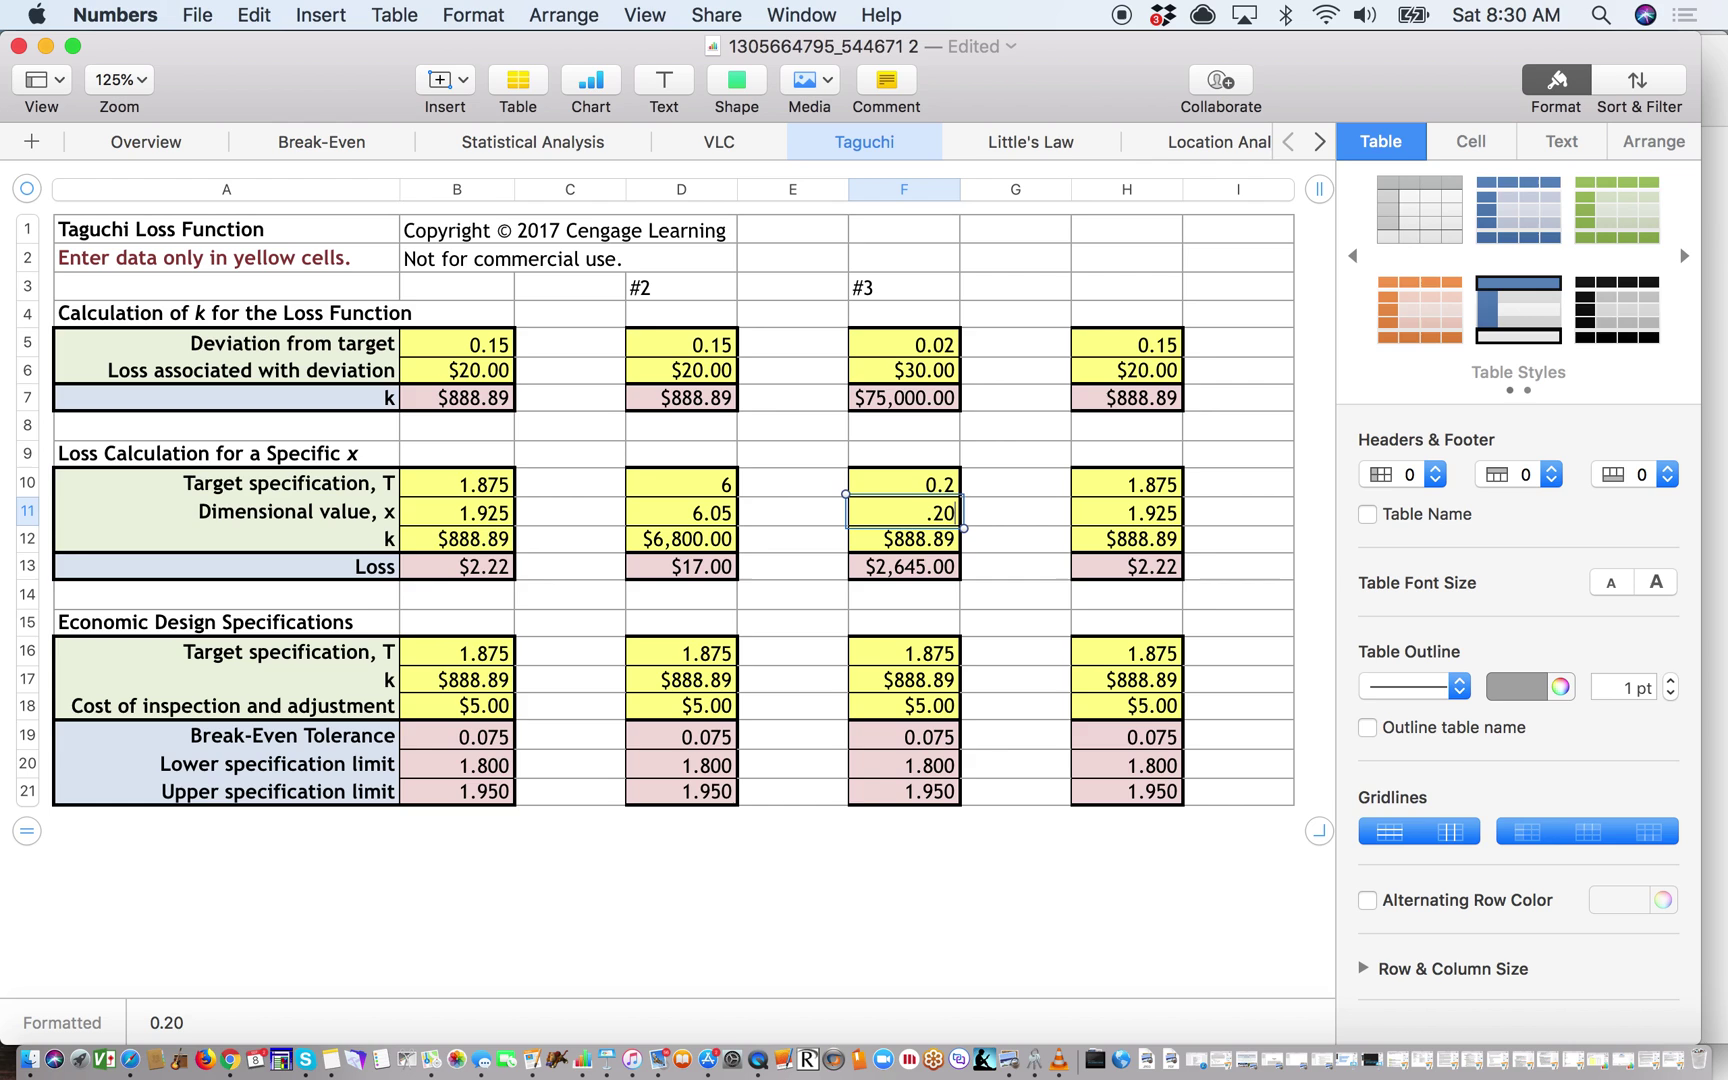
pyautogui.write('5')
pyautogui.press('Return')
pyautogui.click(1721, 655)
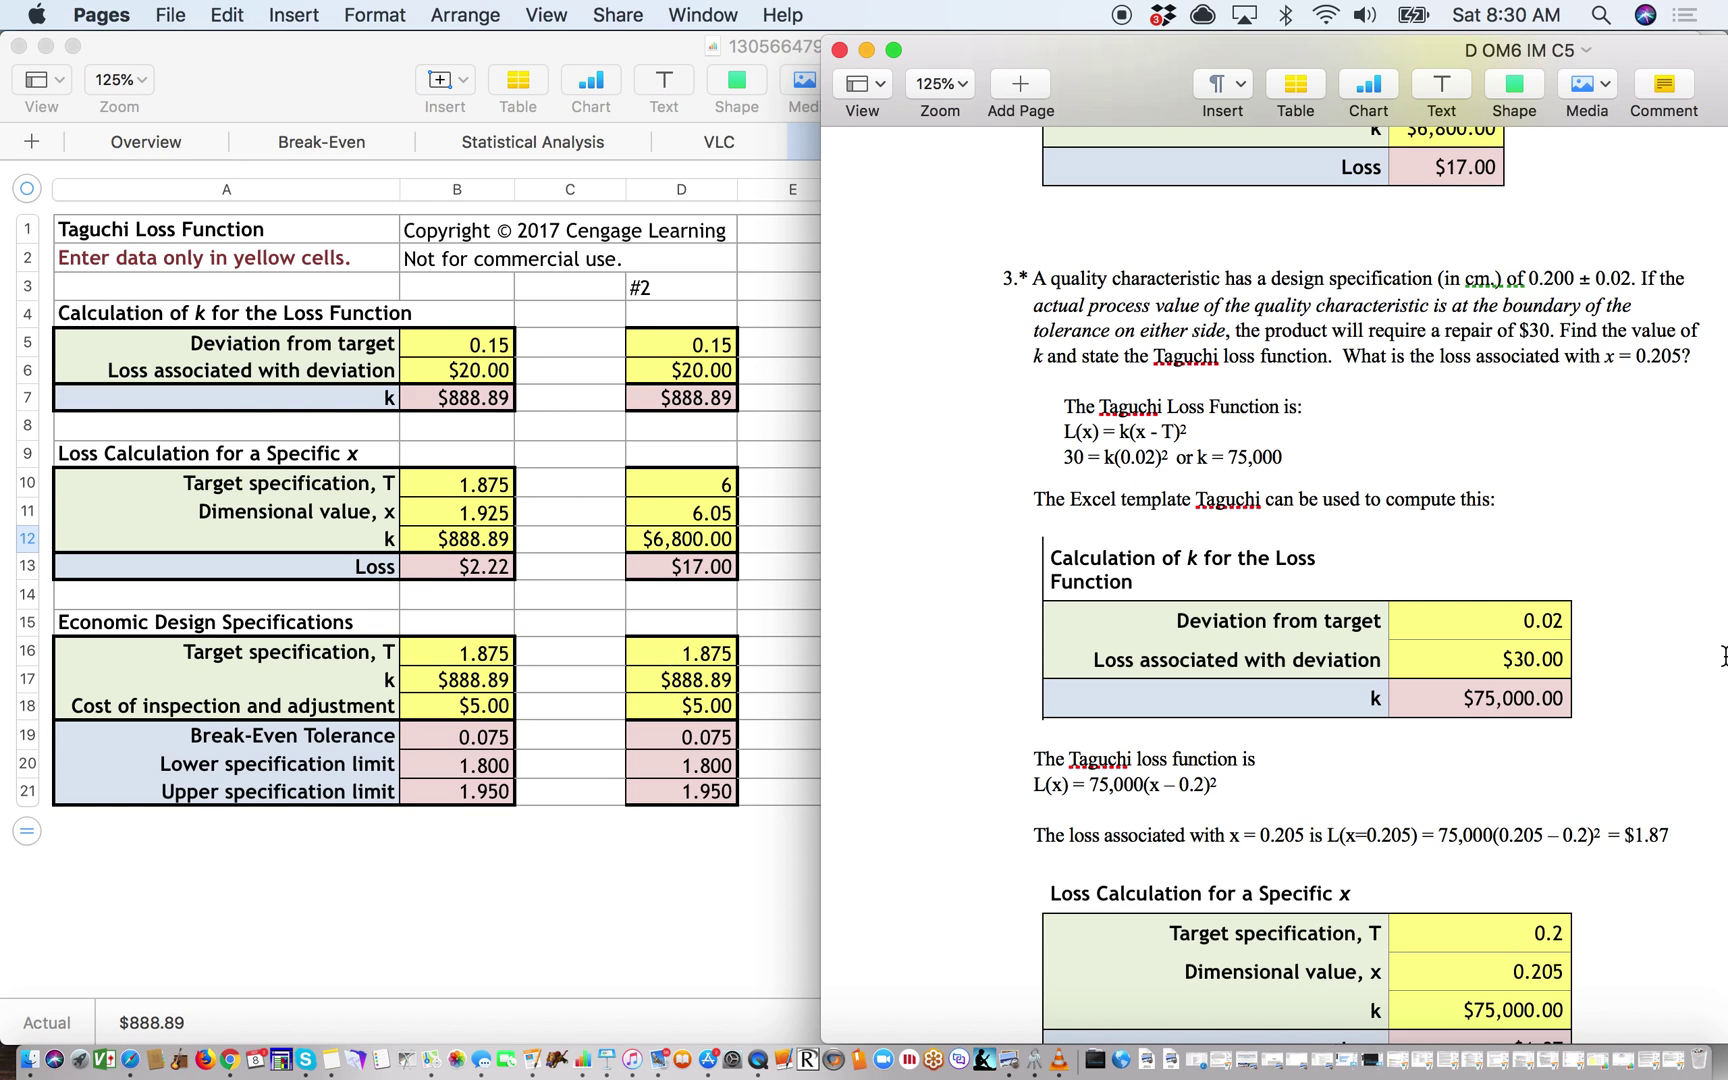
pyautogui.click(687, 527)
pyautogui.click(948, 546)
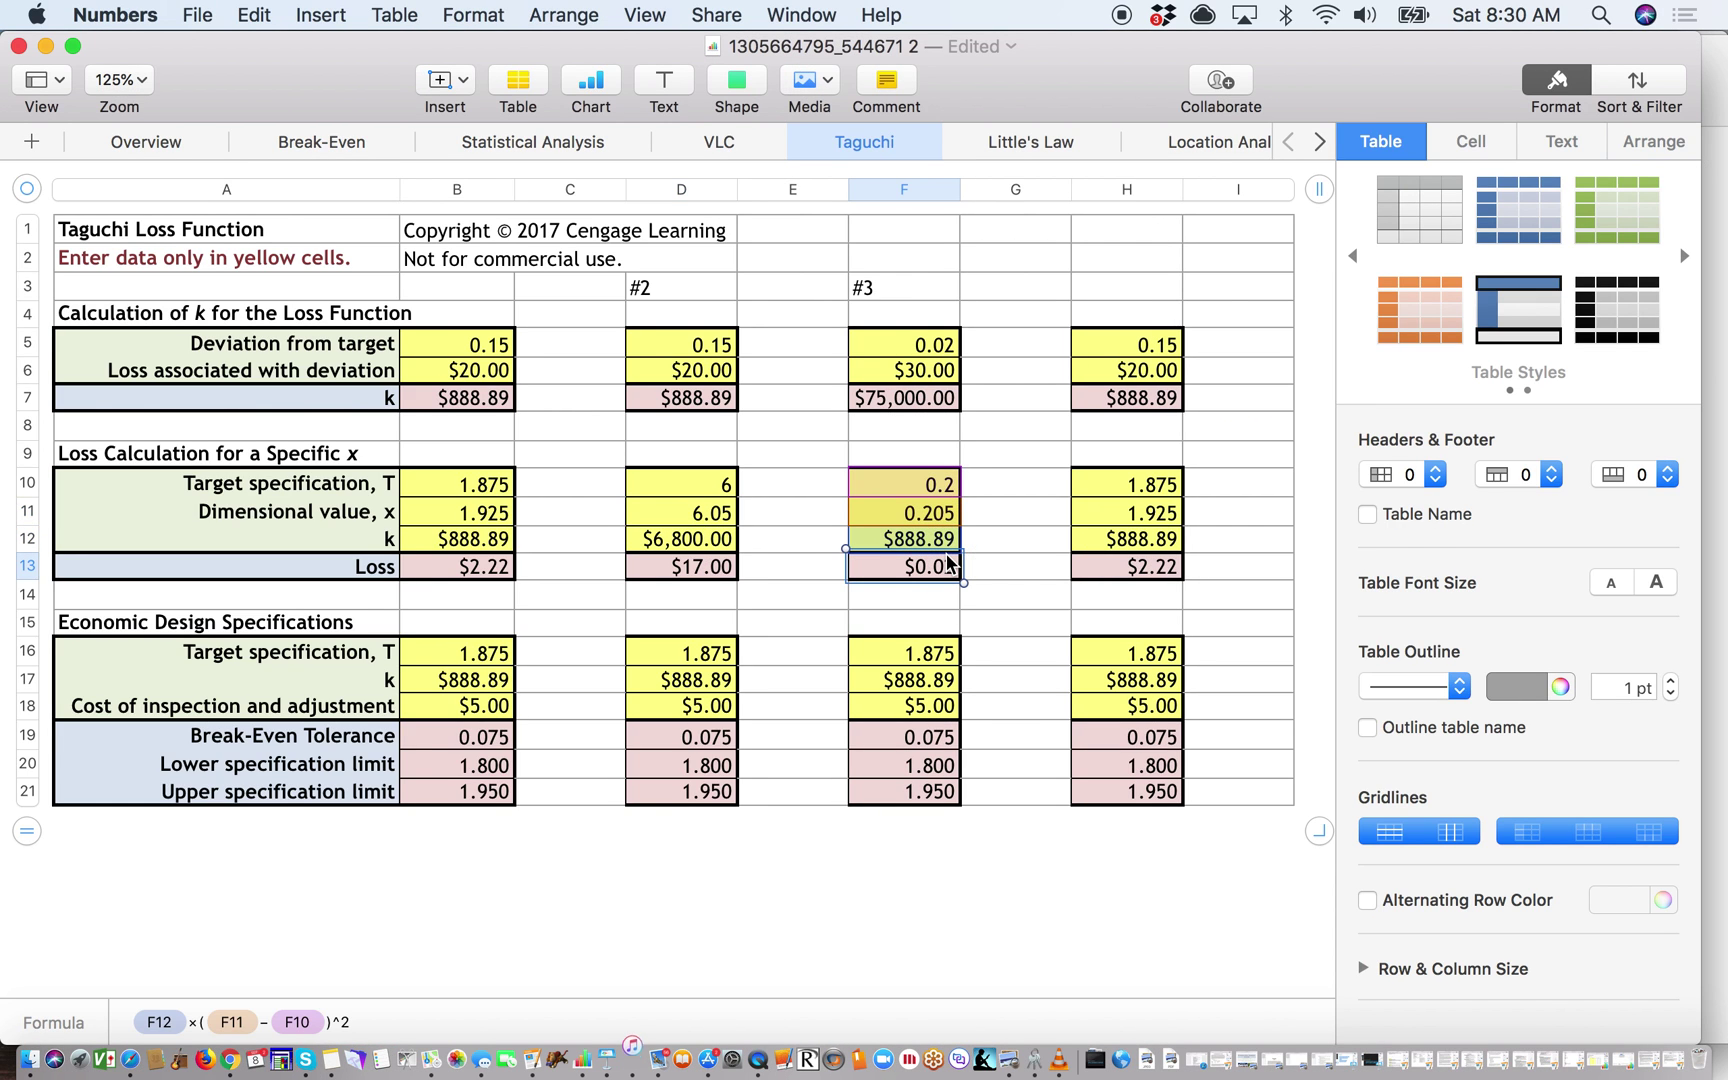
pyautogui.write('75,000')
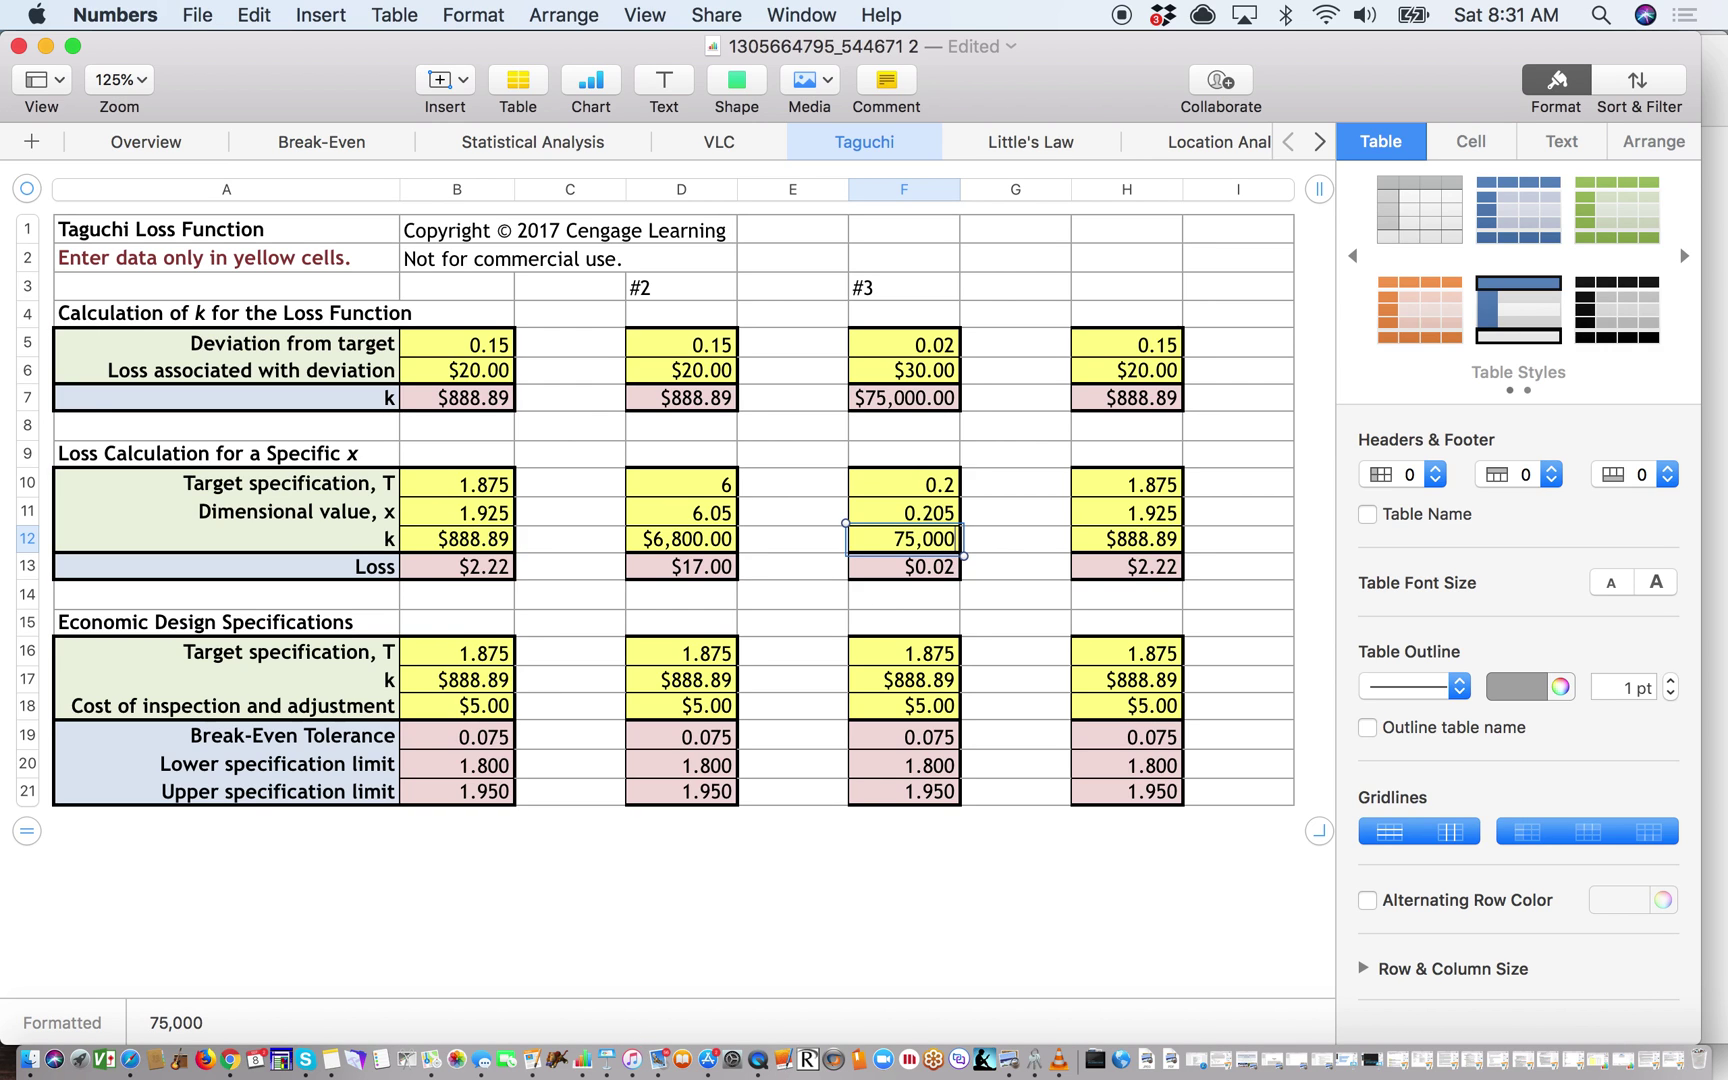
pyautogui.press('Return')
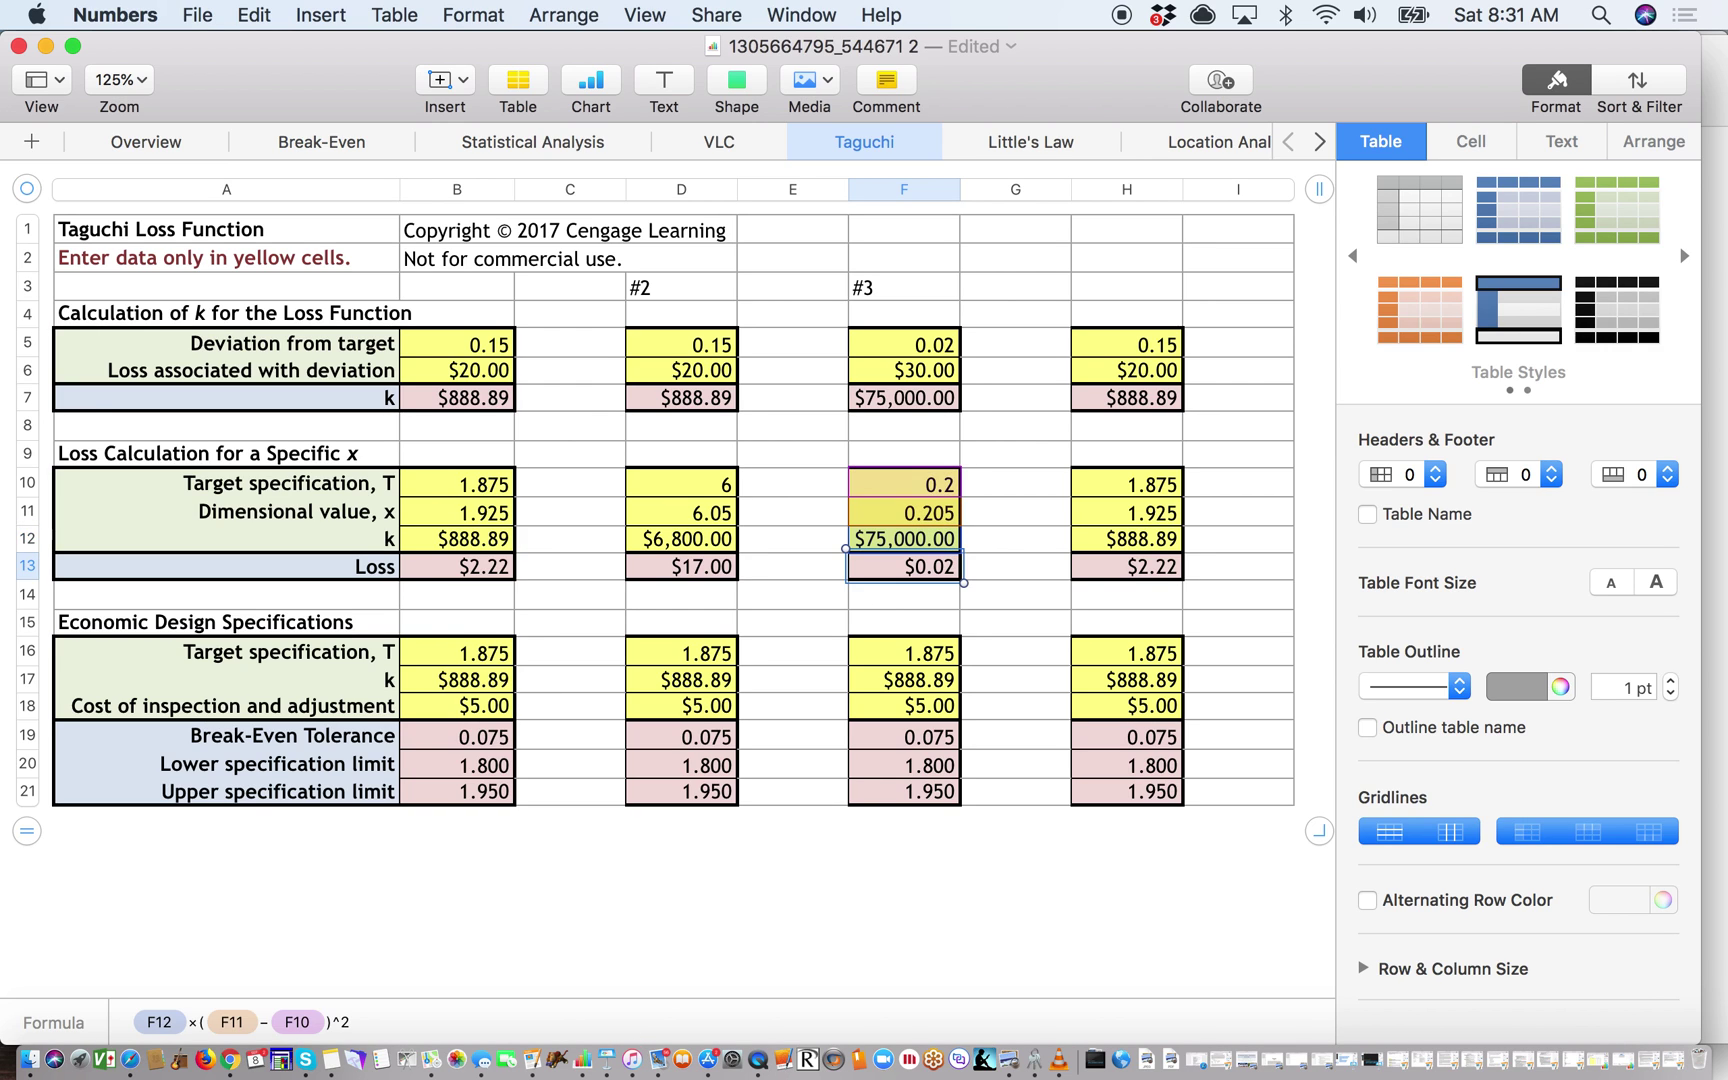
pyautogui.click(1720, 638)
pyautogui.scroll(-2, 1722, 636)
# Scroll the document to problem 4's Economic Design Specifications table, then return to the spreadsheet
pyautogui.scroll(-2, 1722, 636)
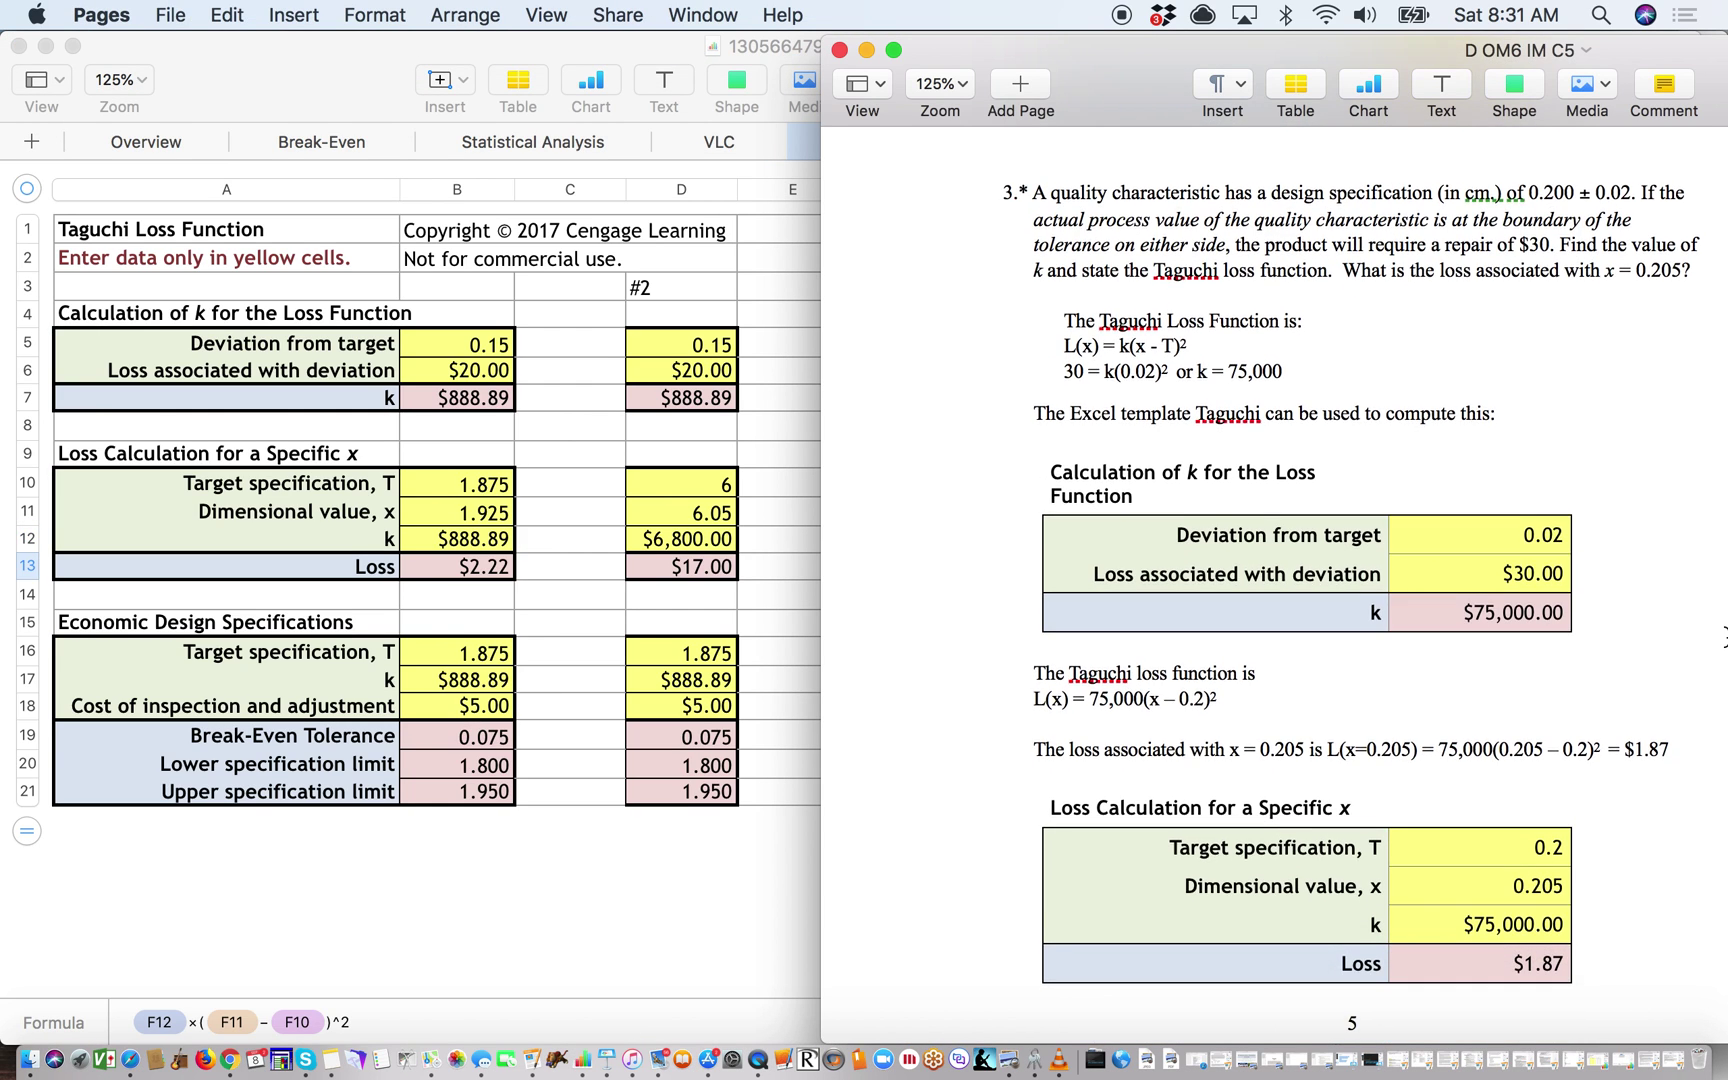
pyautogui.scroll(-10, 1722, 636)
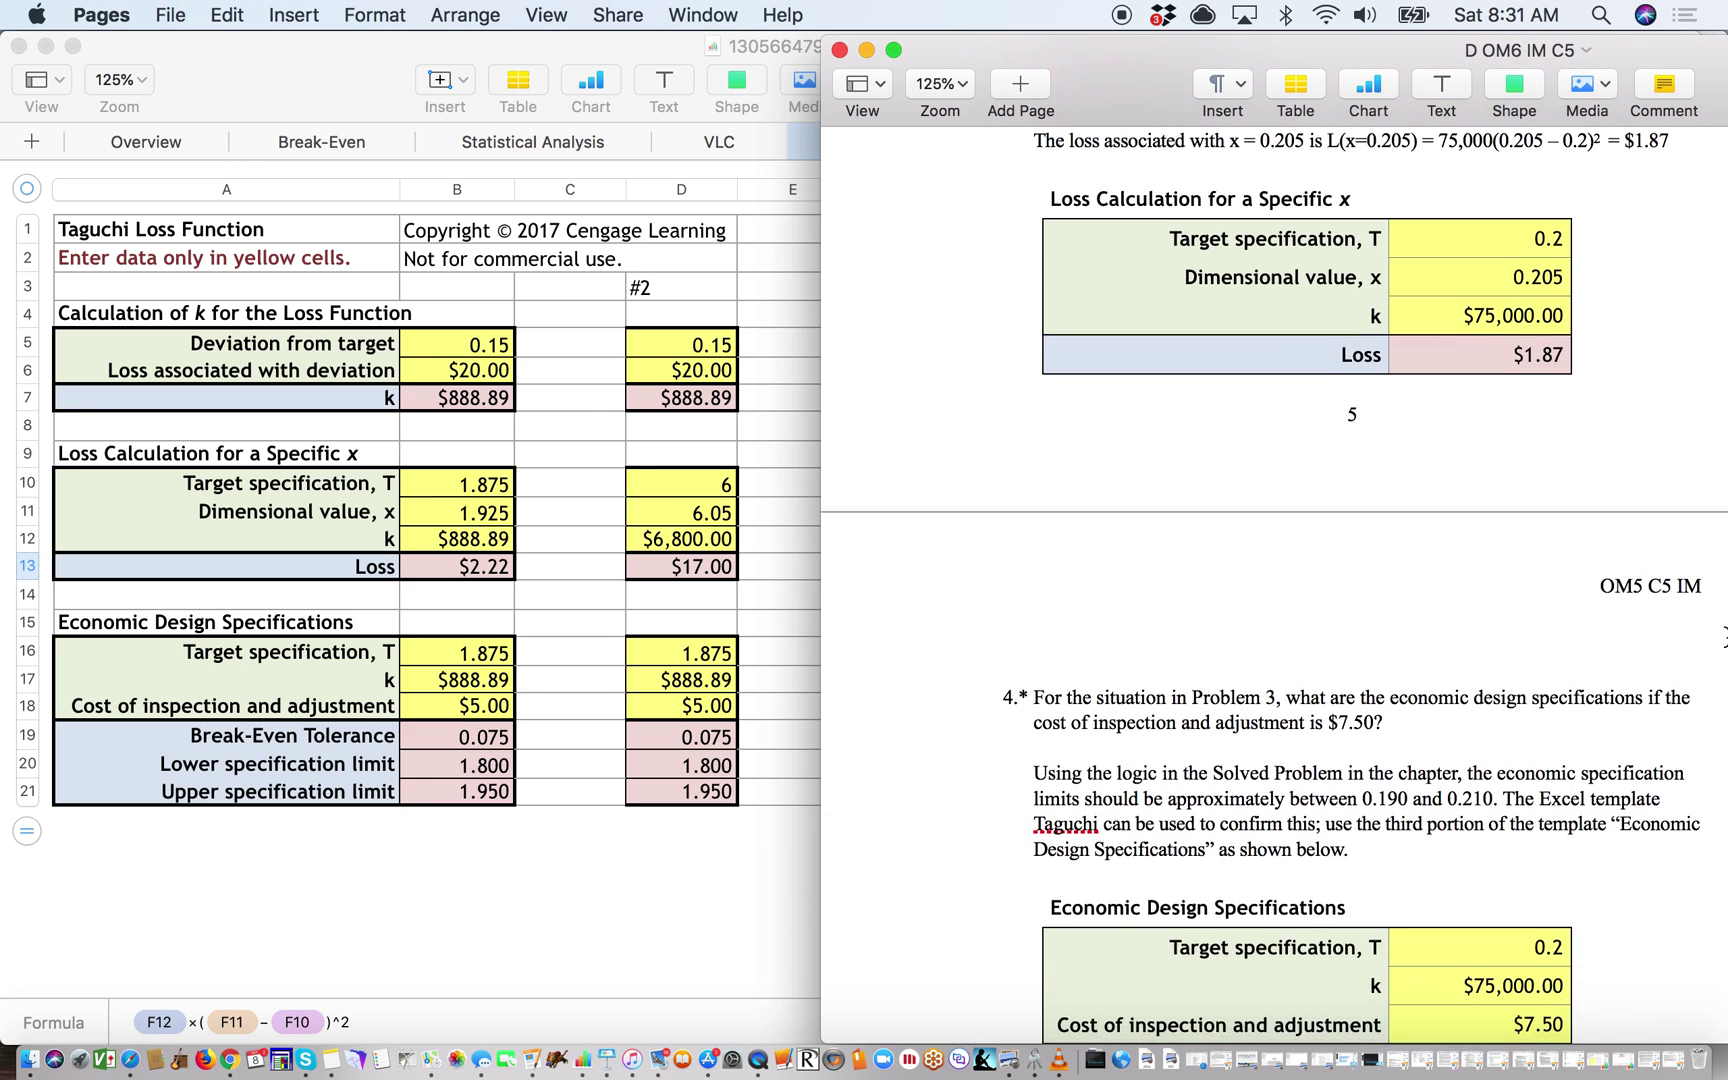
pyautogui.scroll(1, 1722, 636)
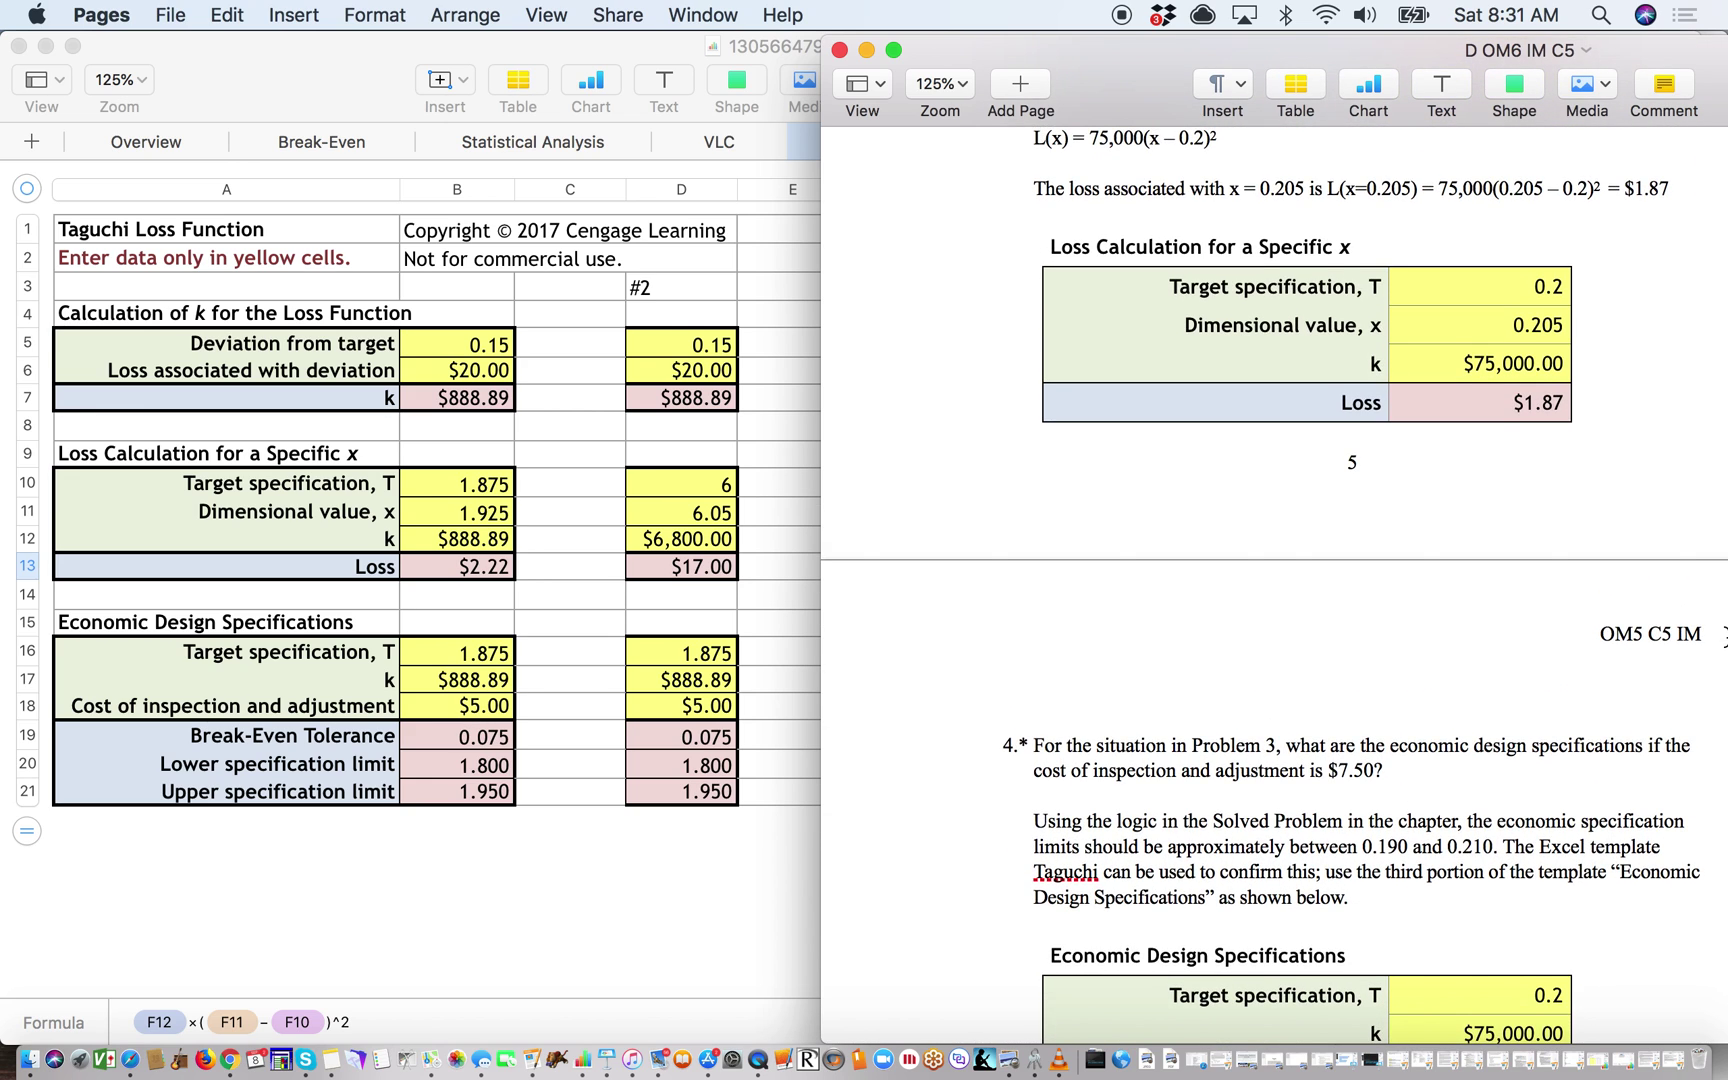
pyautogui.scroll(-3, 1722, 636)
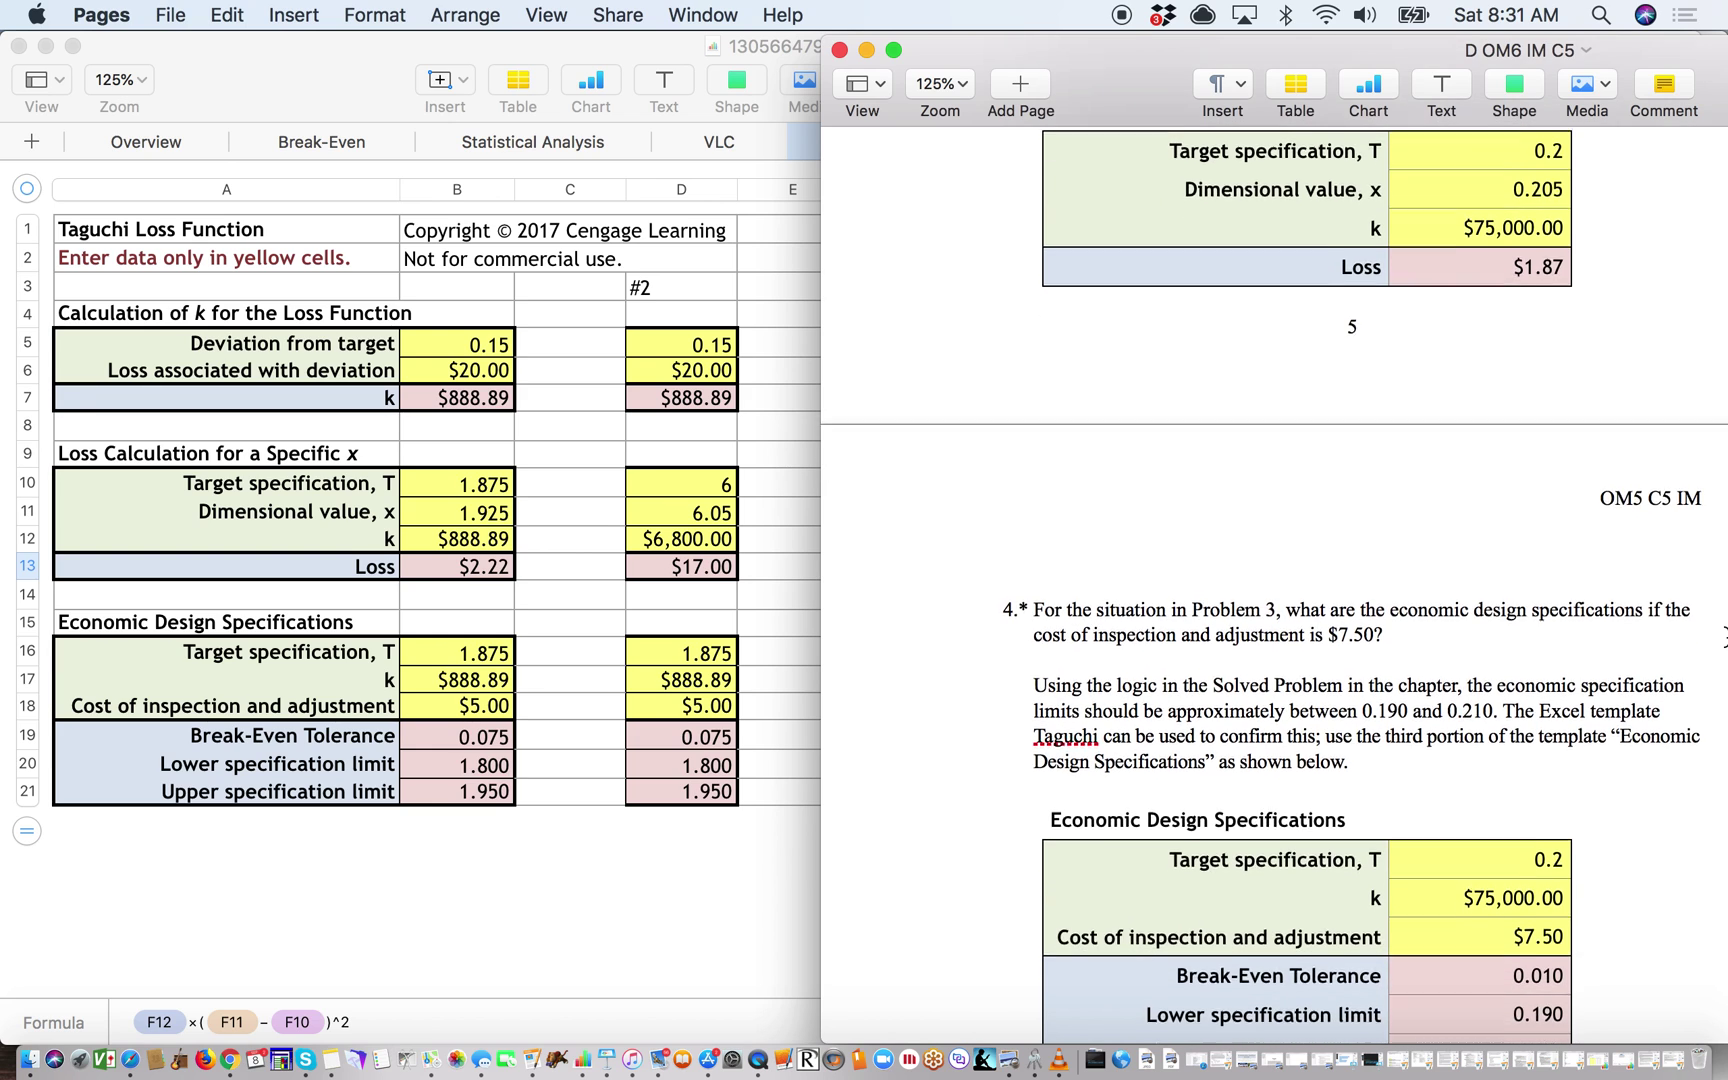
pyautogui.scroll(2, 1722, 636)
pyautogui.scroll(-4, 1722, 636)
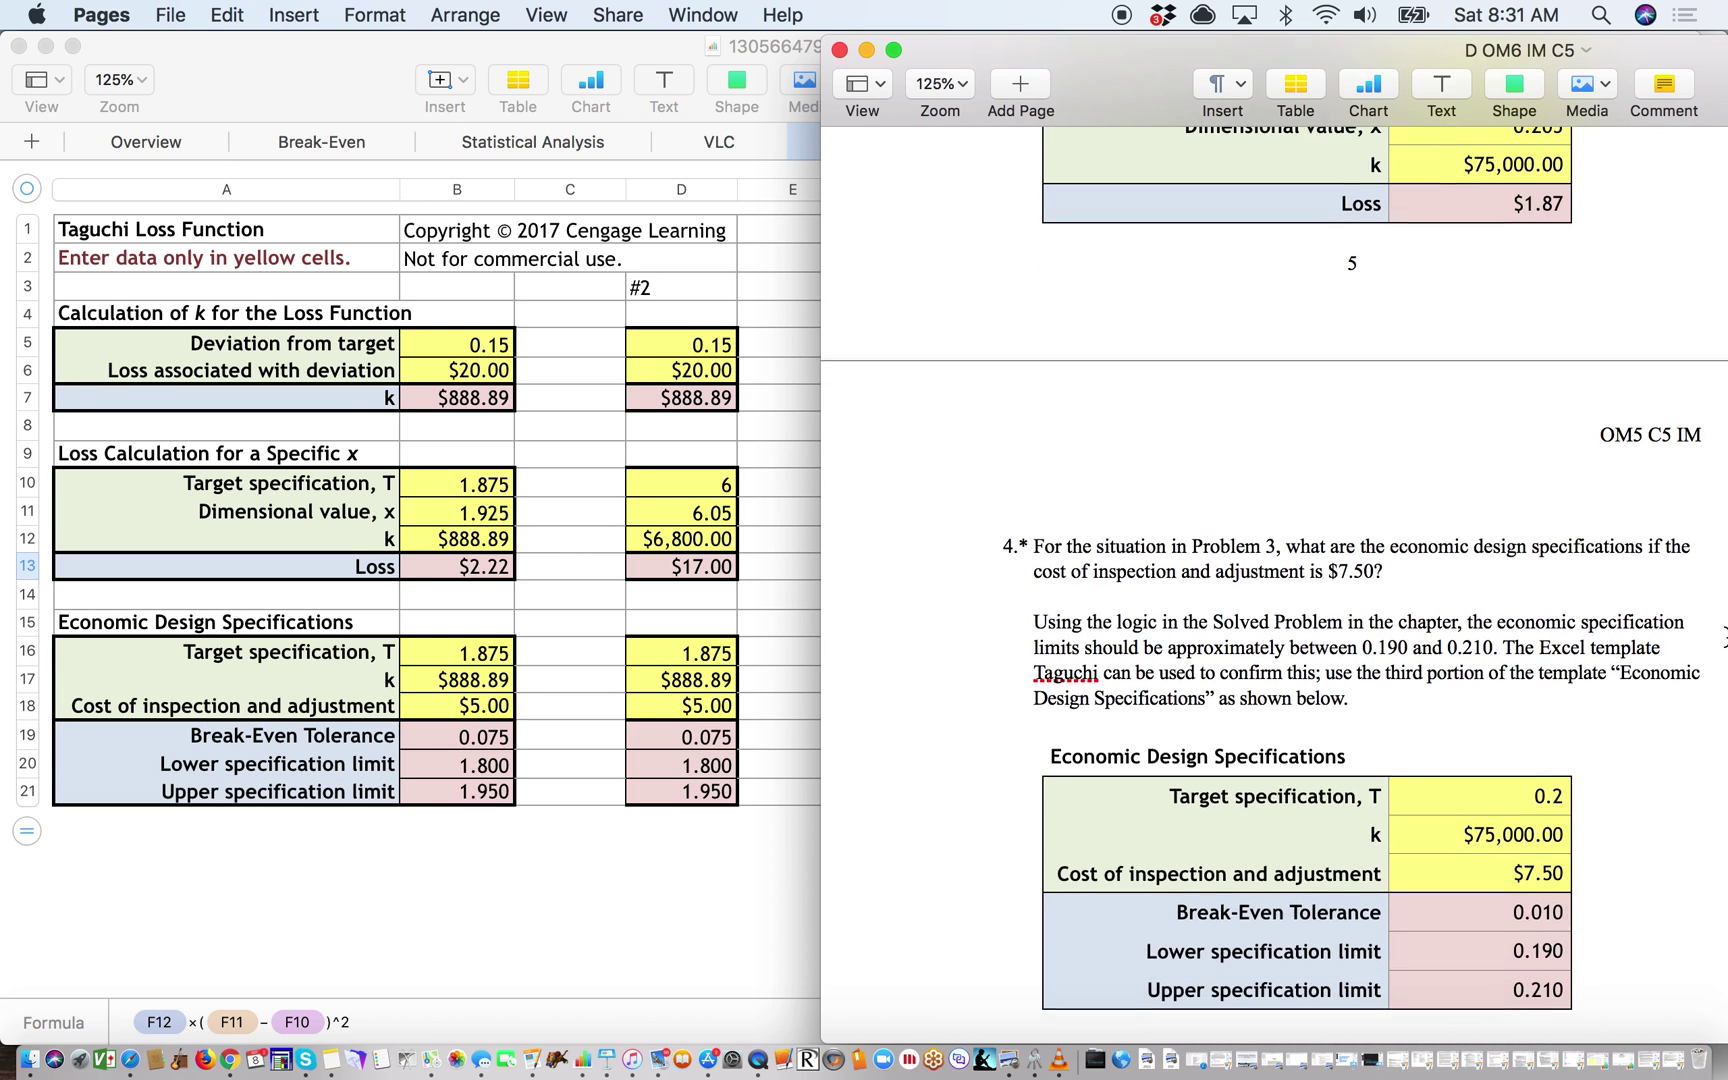
pyautogui.scroll(-3, 1722, 636)
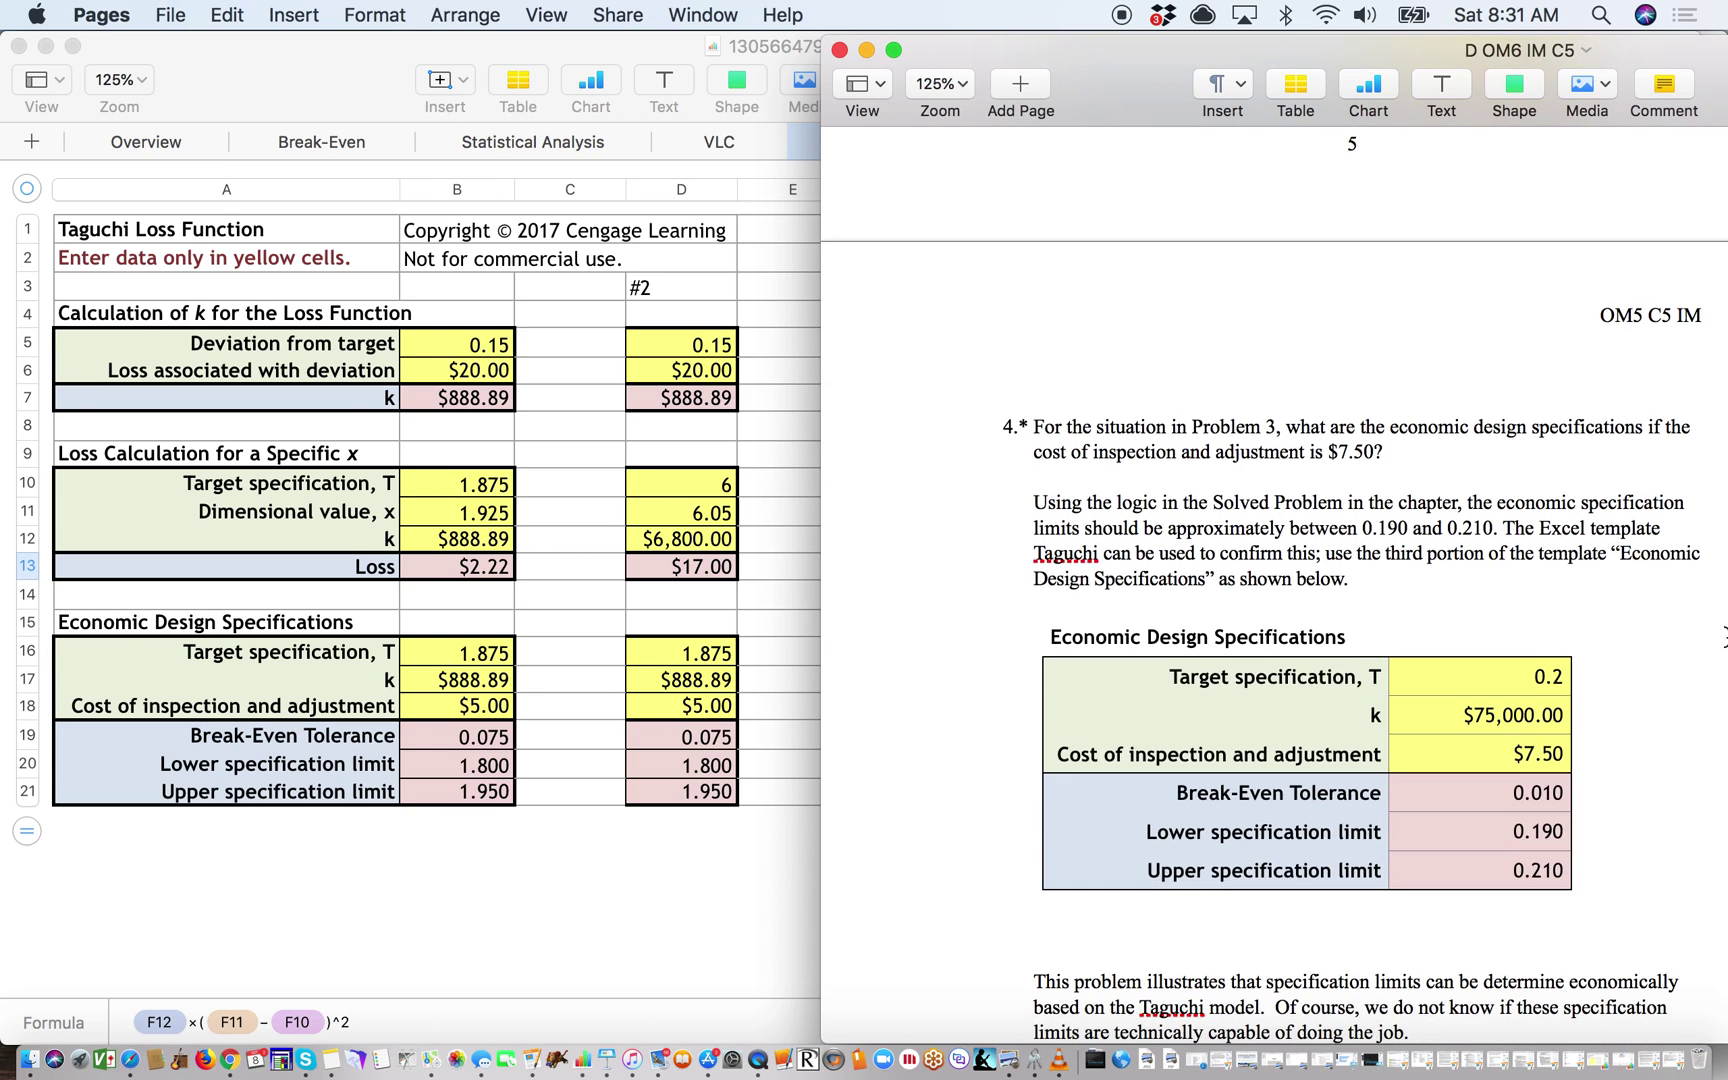
pyautogui.scroll(-4, 1722, 636)
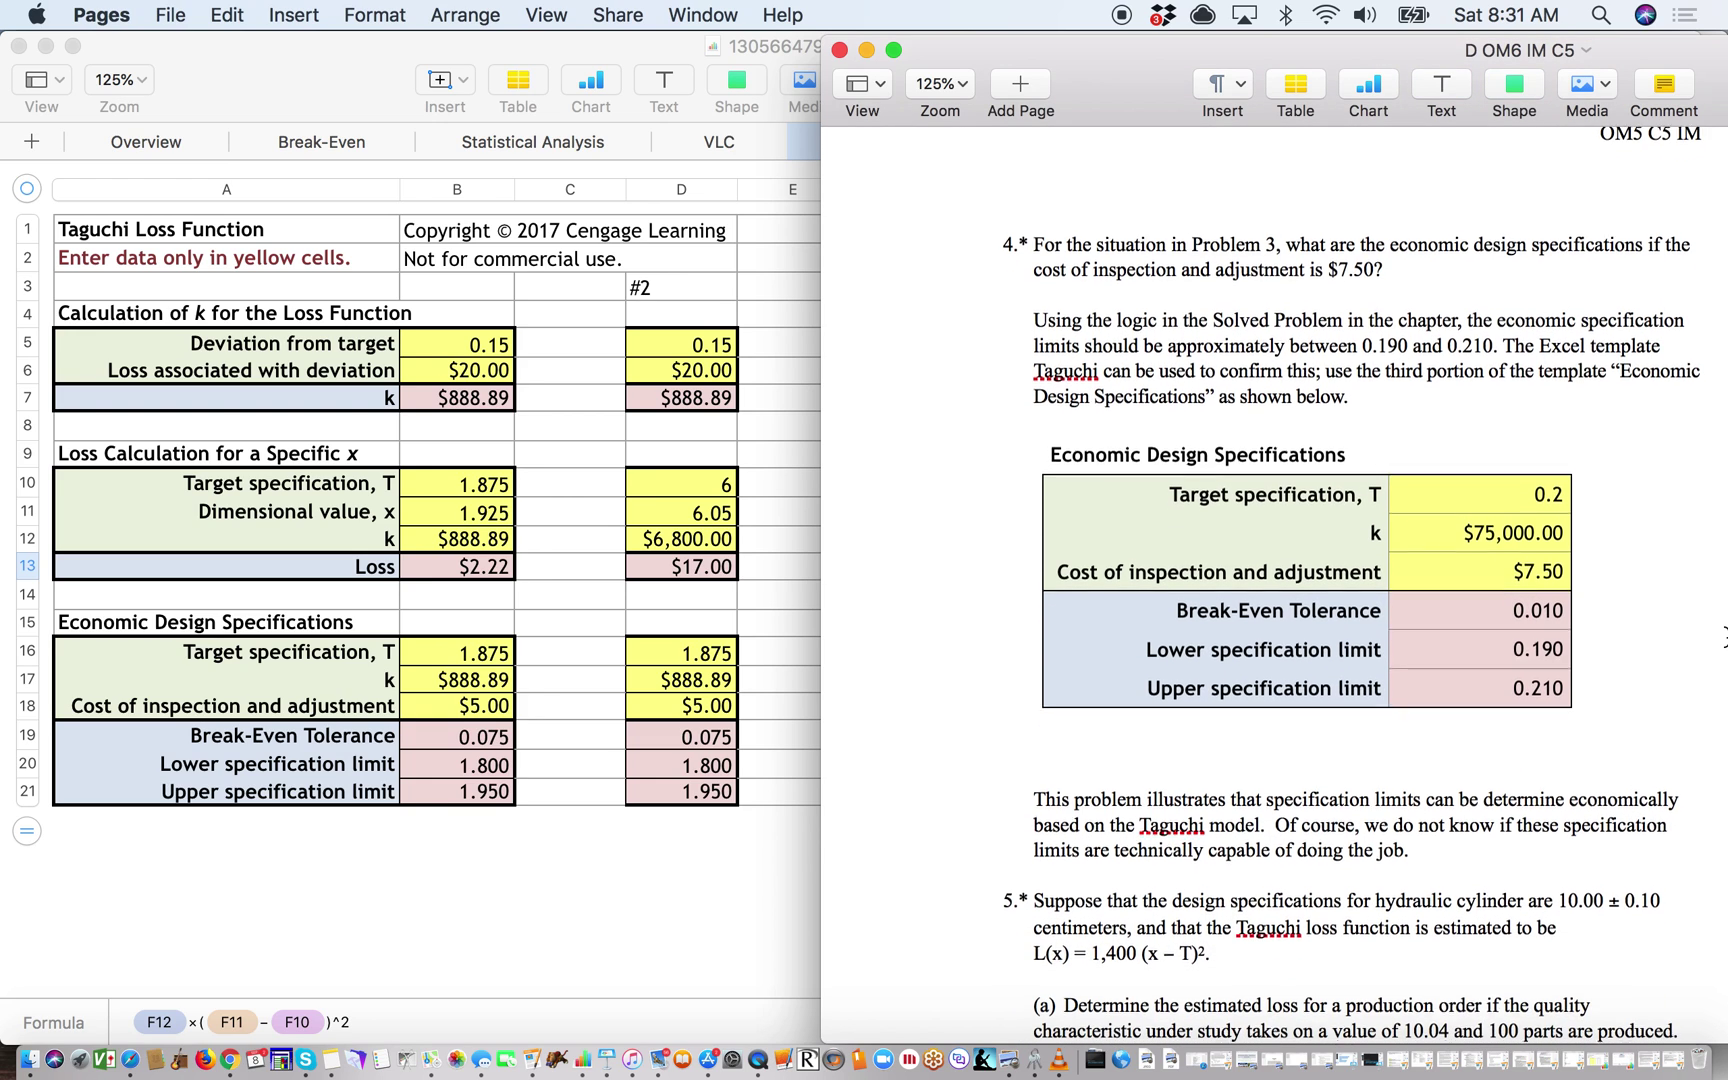
pyautogui.scroll(-1, 1722, 636)
pyautogui.scroll(-1, 1722, 636)
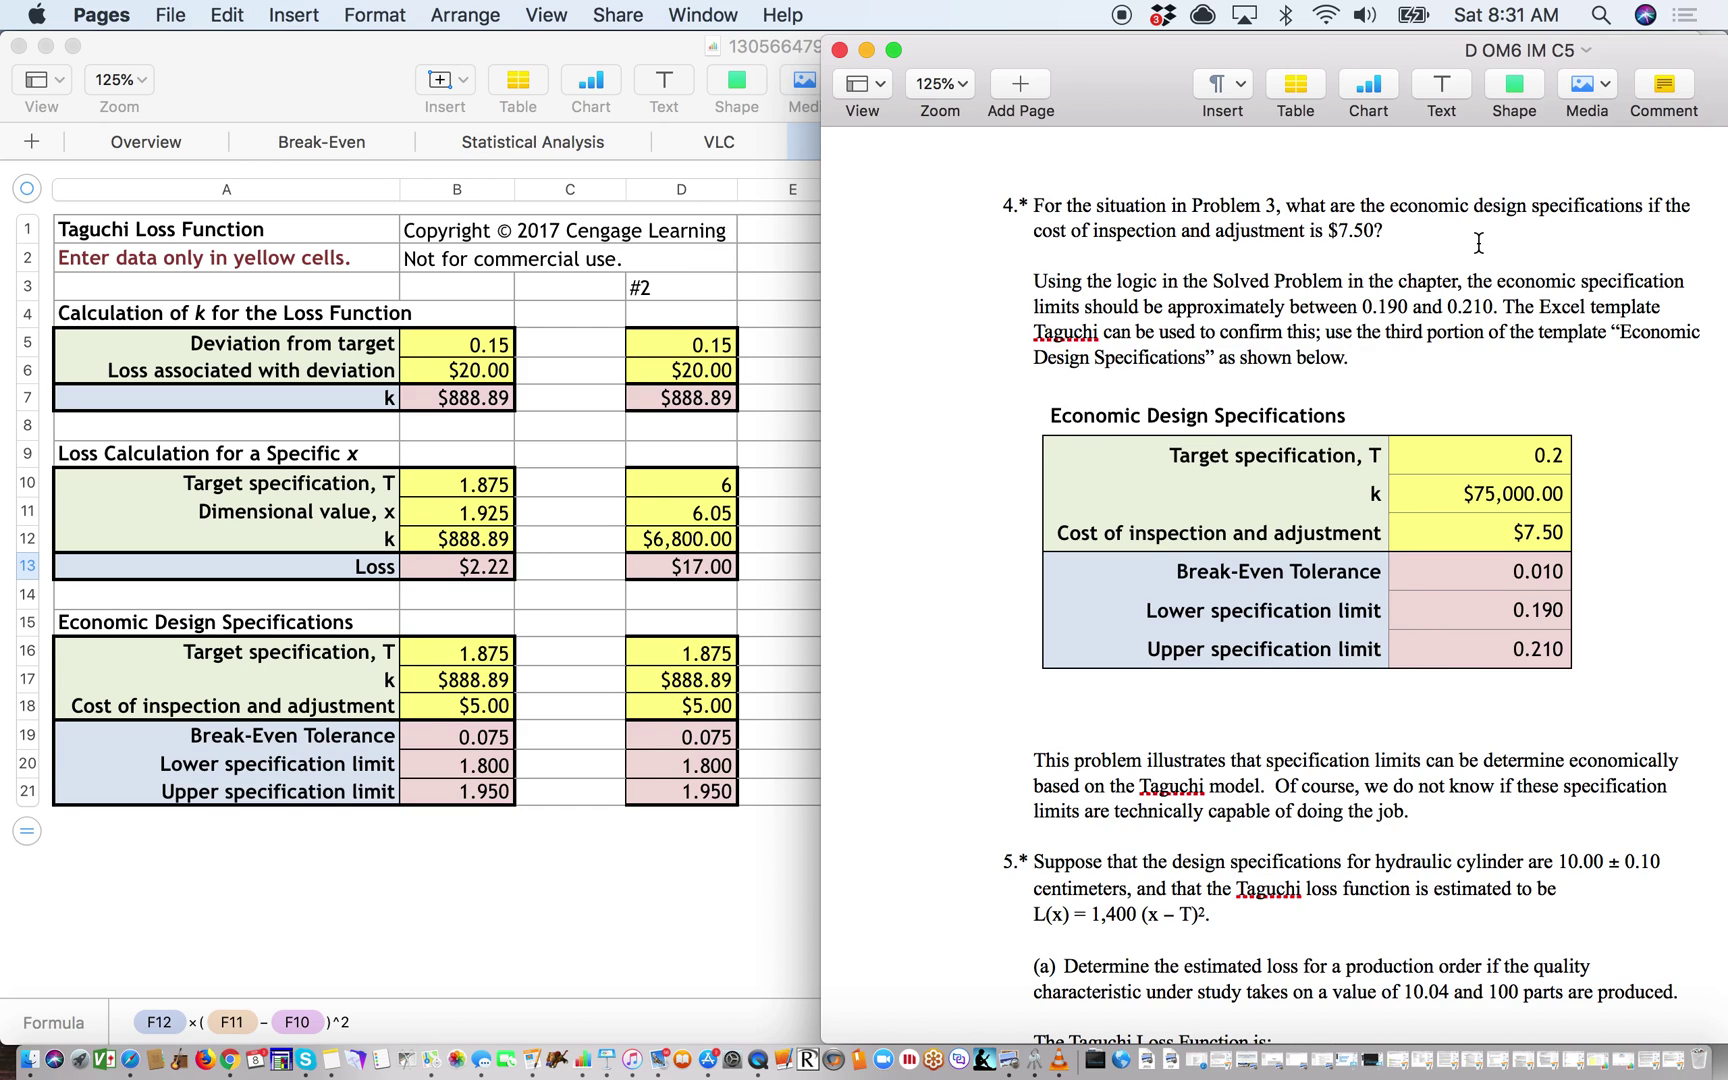
pyautogui.click(578, 39)
pyautogui.hscroll(5, 730, 325)
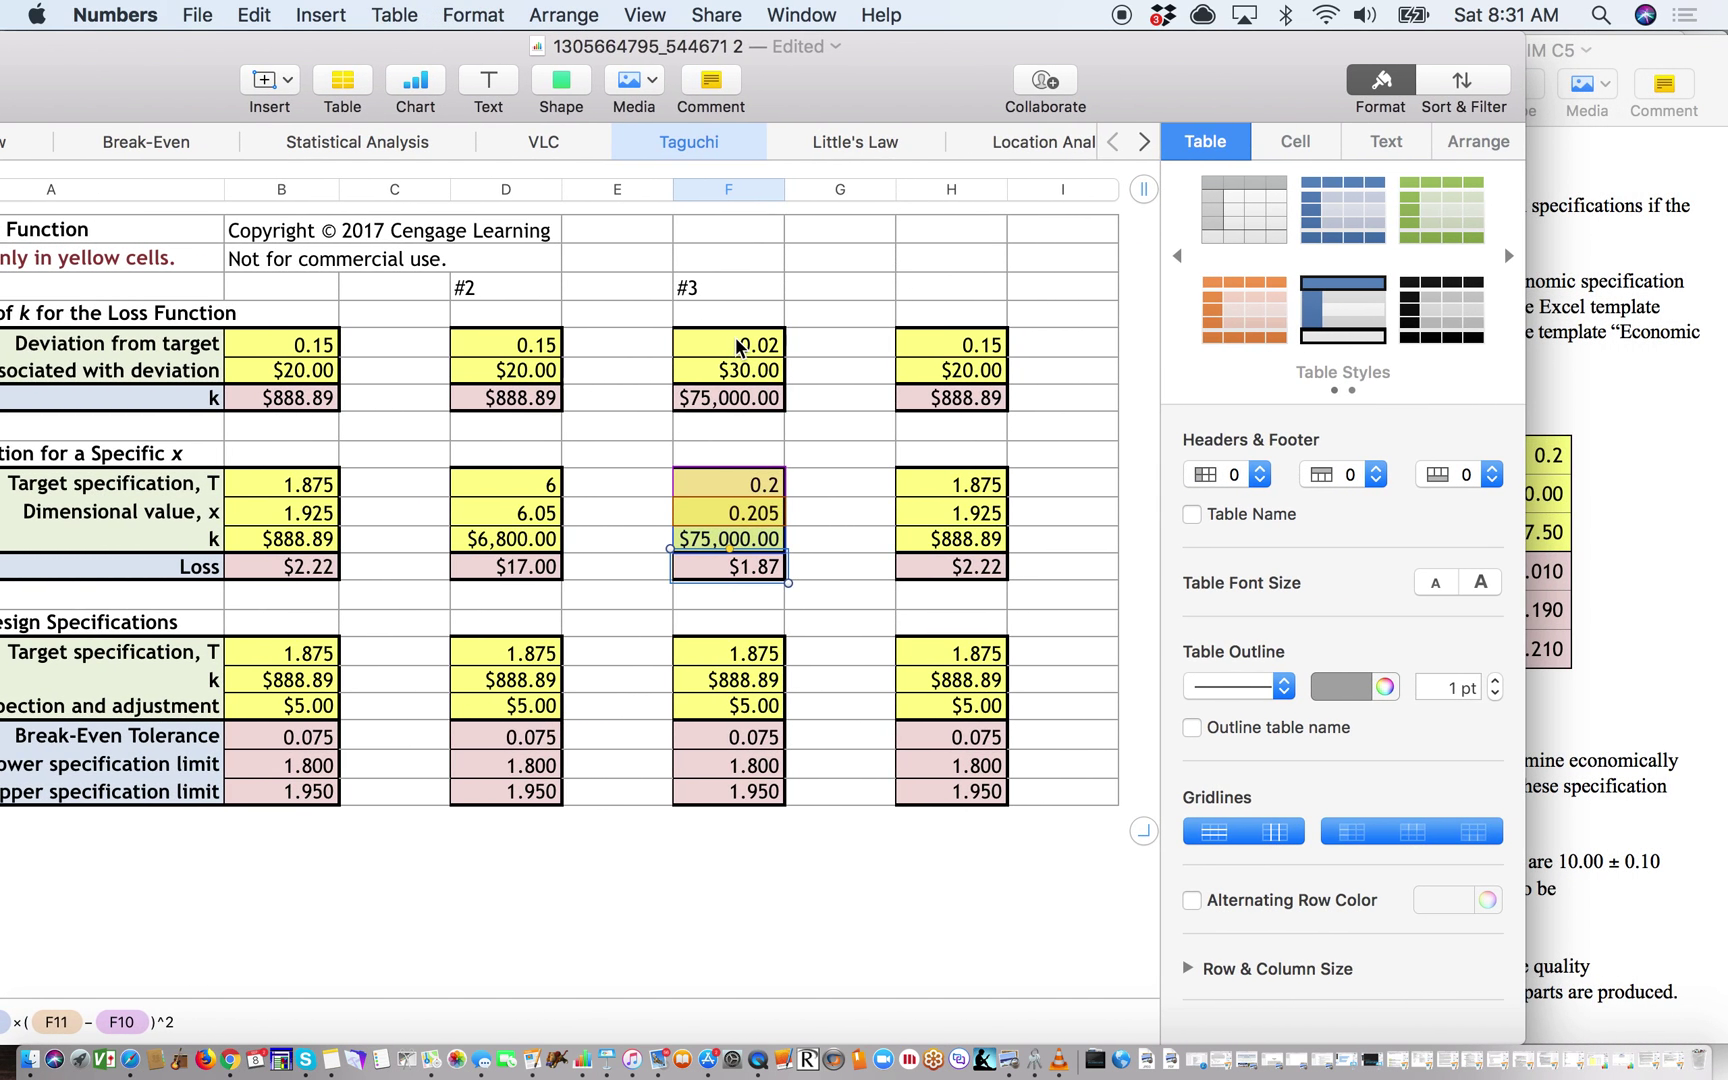
# Copy the #3 column values into H5 and J5, labelling column H '#4'
pyautogui.click(738, 344)
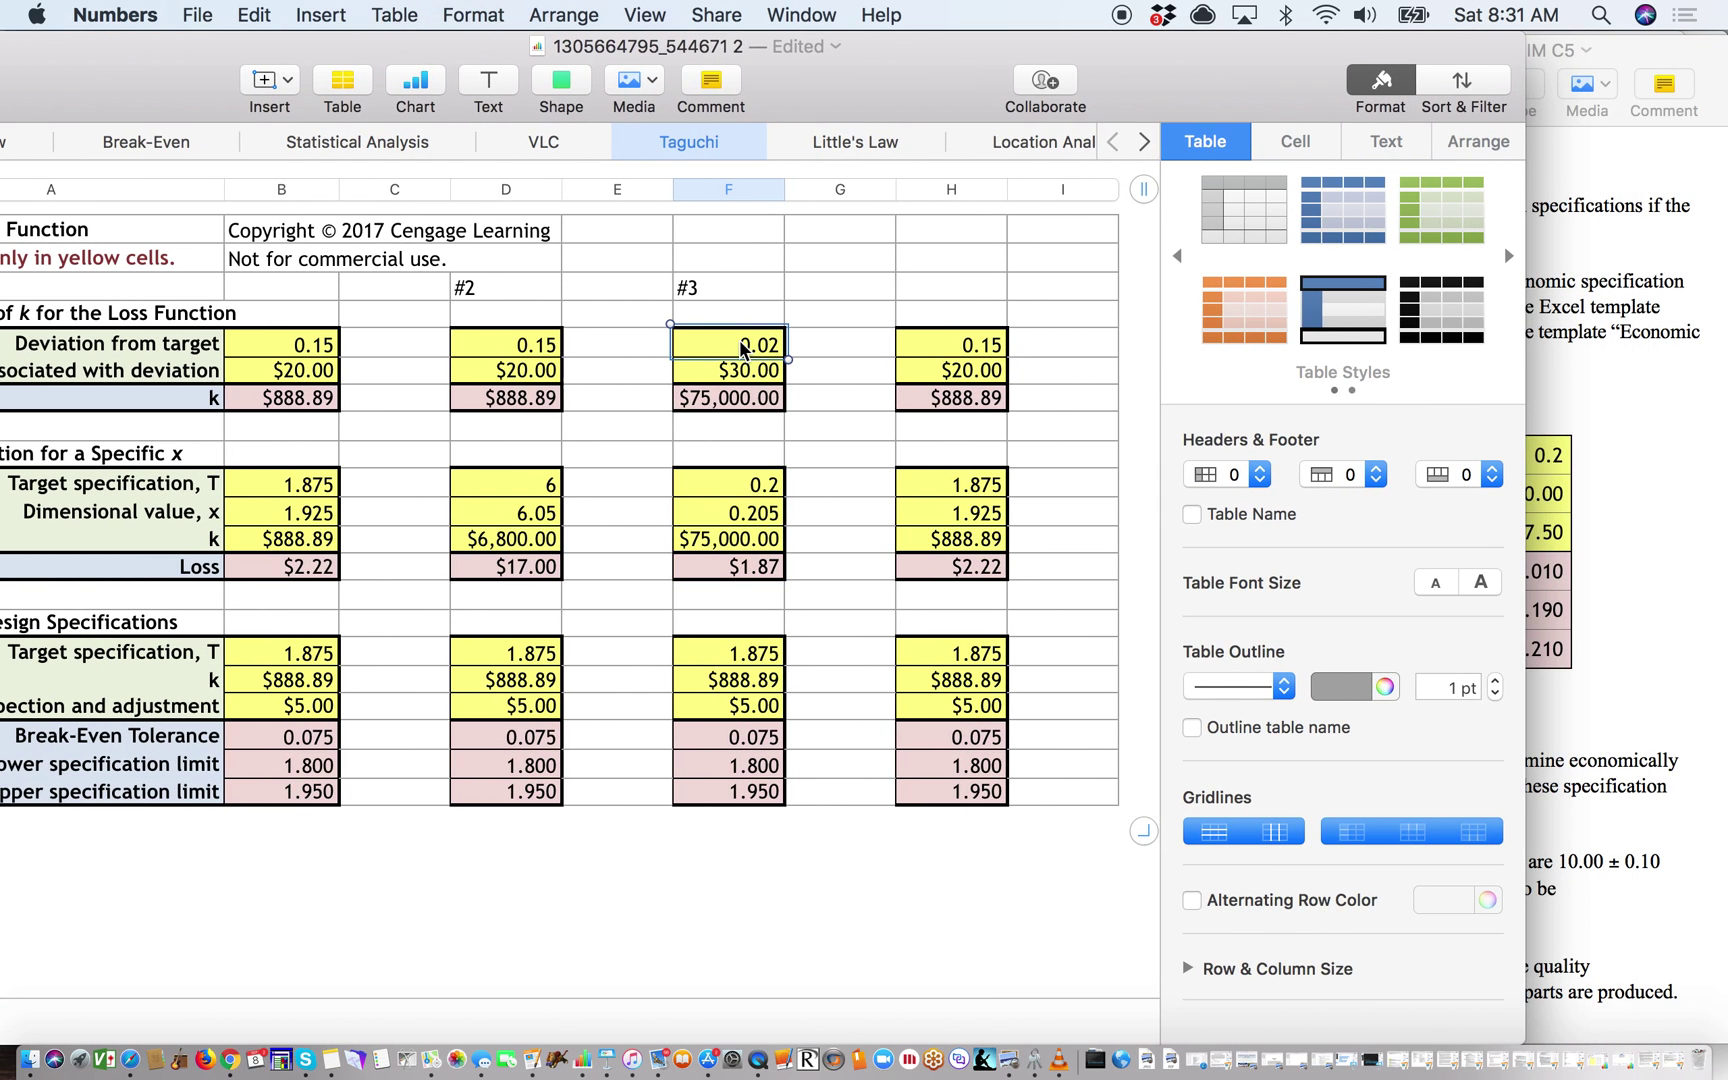
pyautogui.keyDown('shift'); pyautogui.click(760, 791); pyautogui.keyUp('shift')
pyautogui.press('super+c')
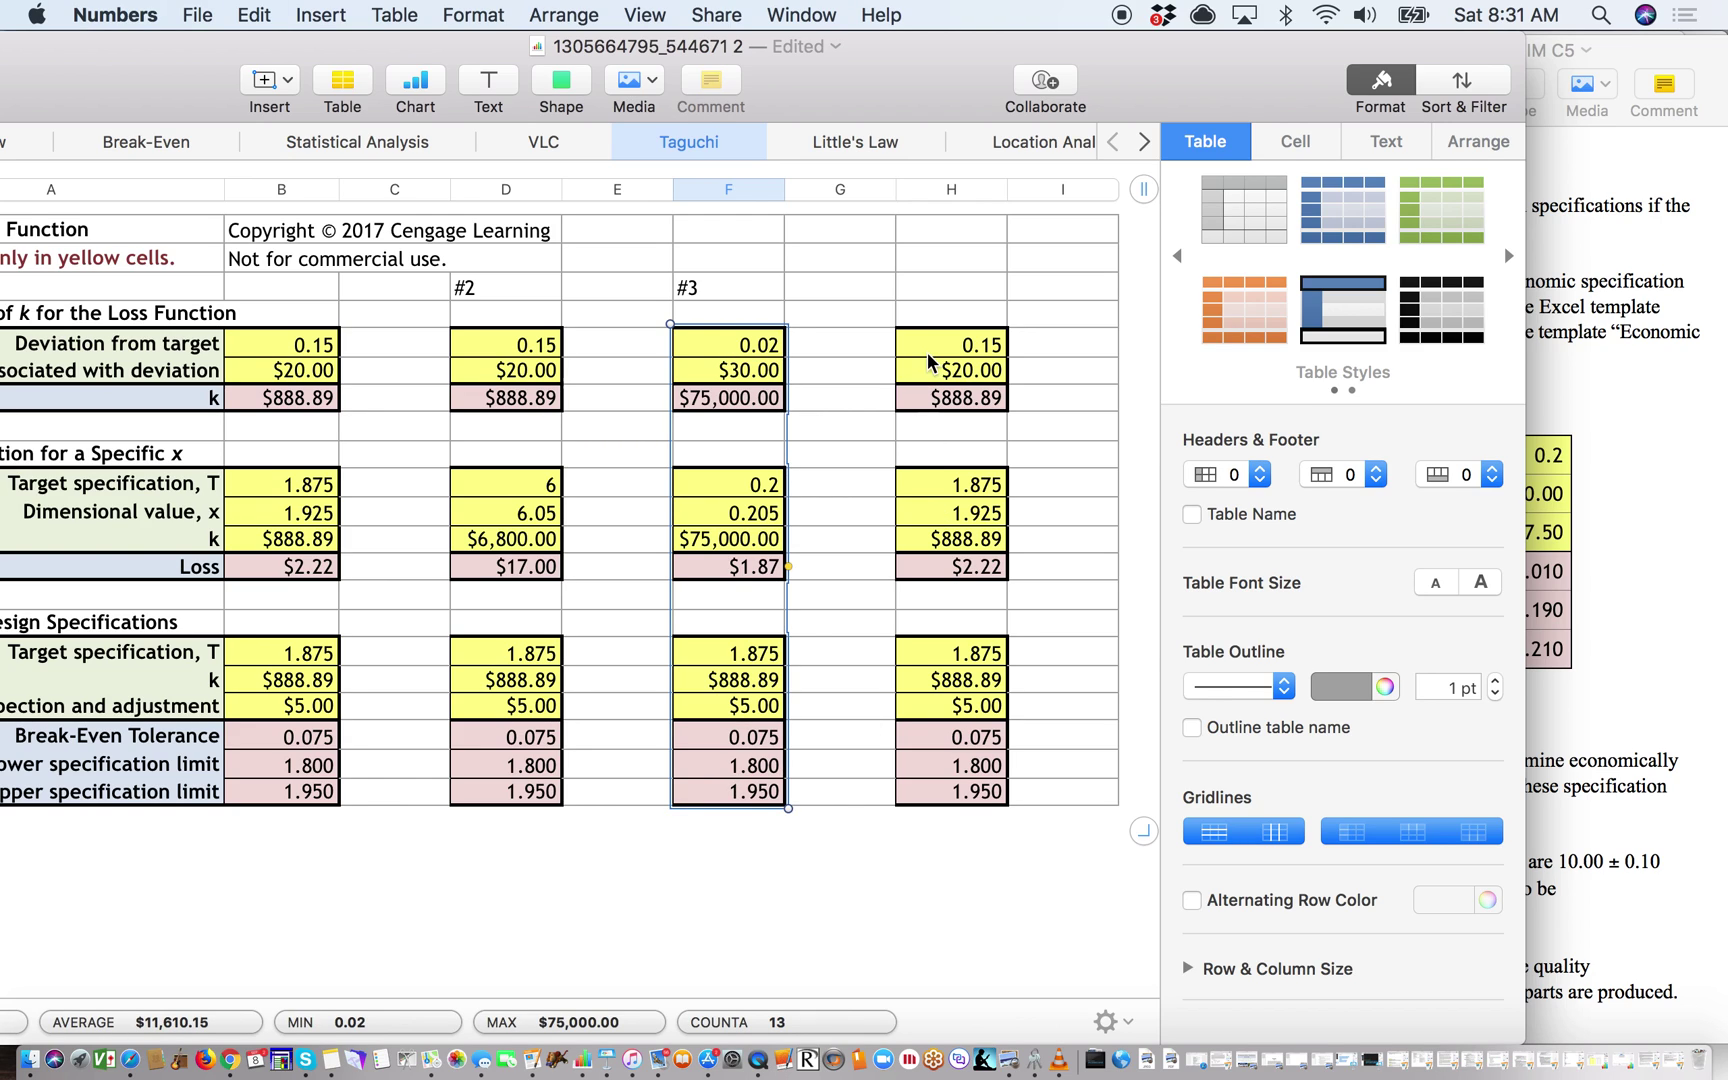
pyautogui.click(937, 355)
pyautogui.press('super+v')
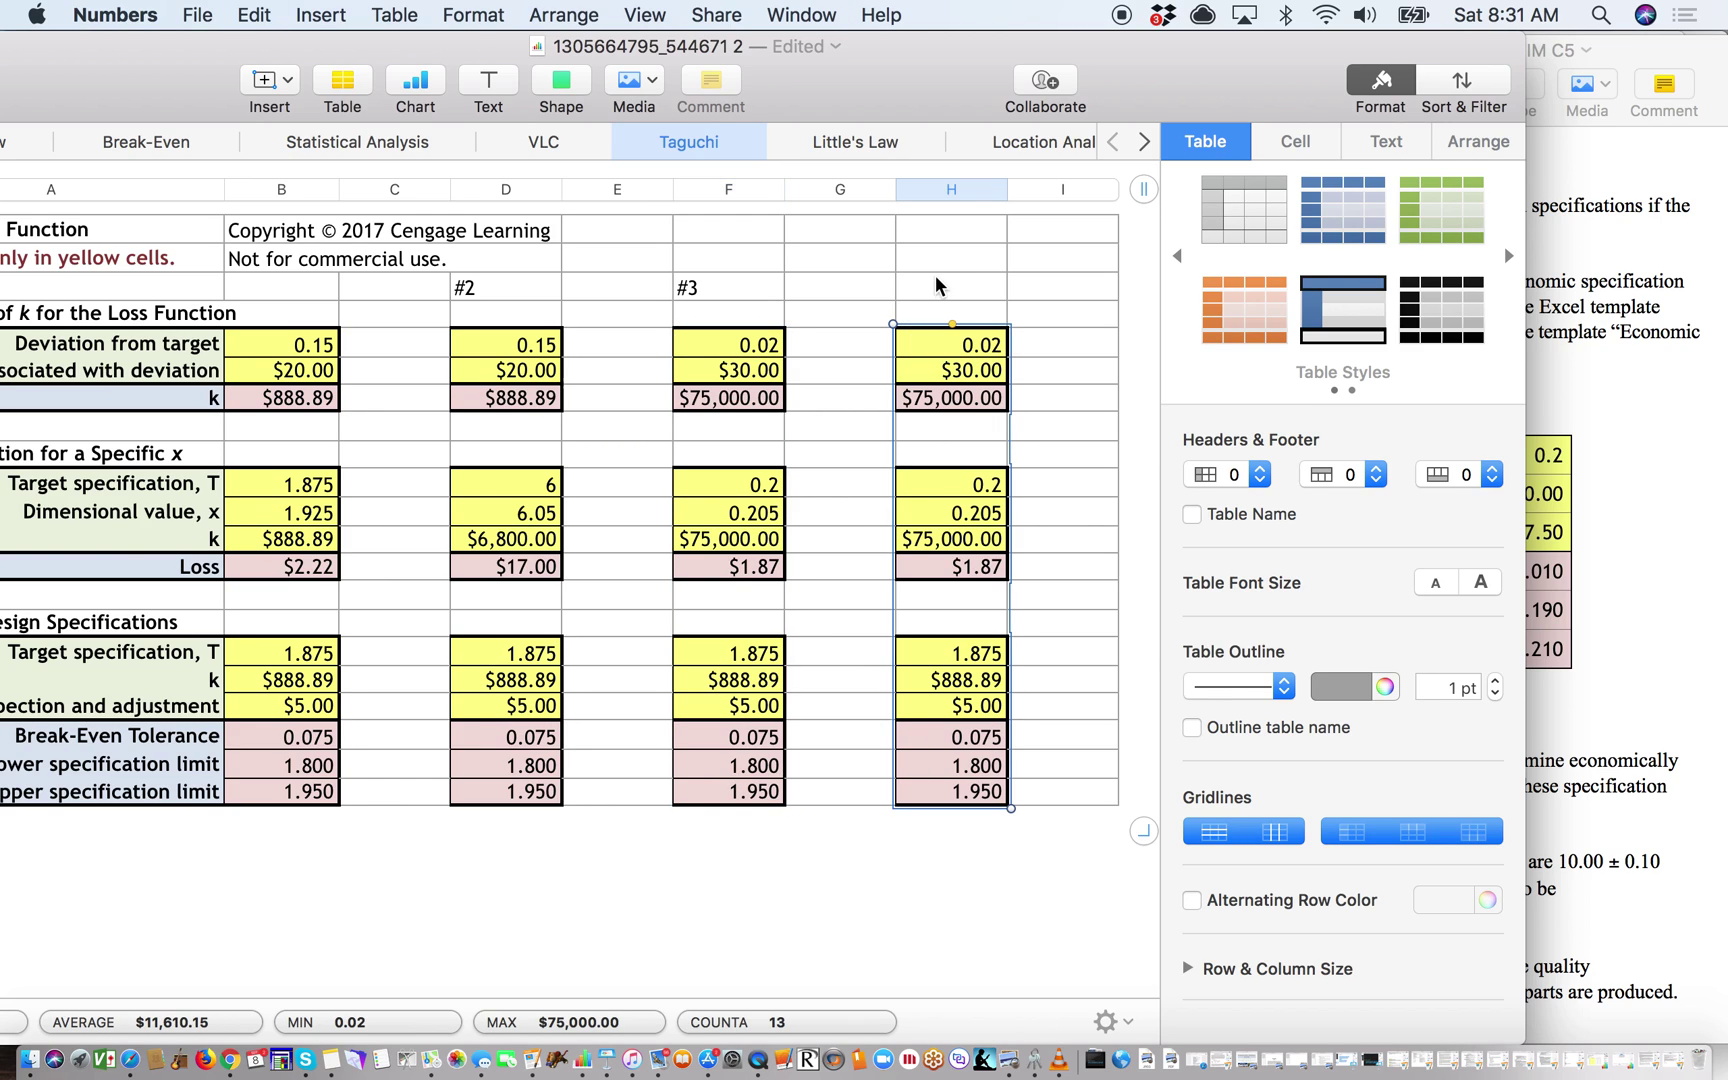
pyautogui.click(940, 288)
pyautogui.write('#4')
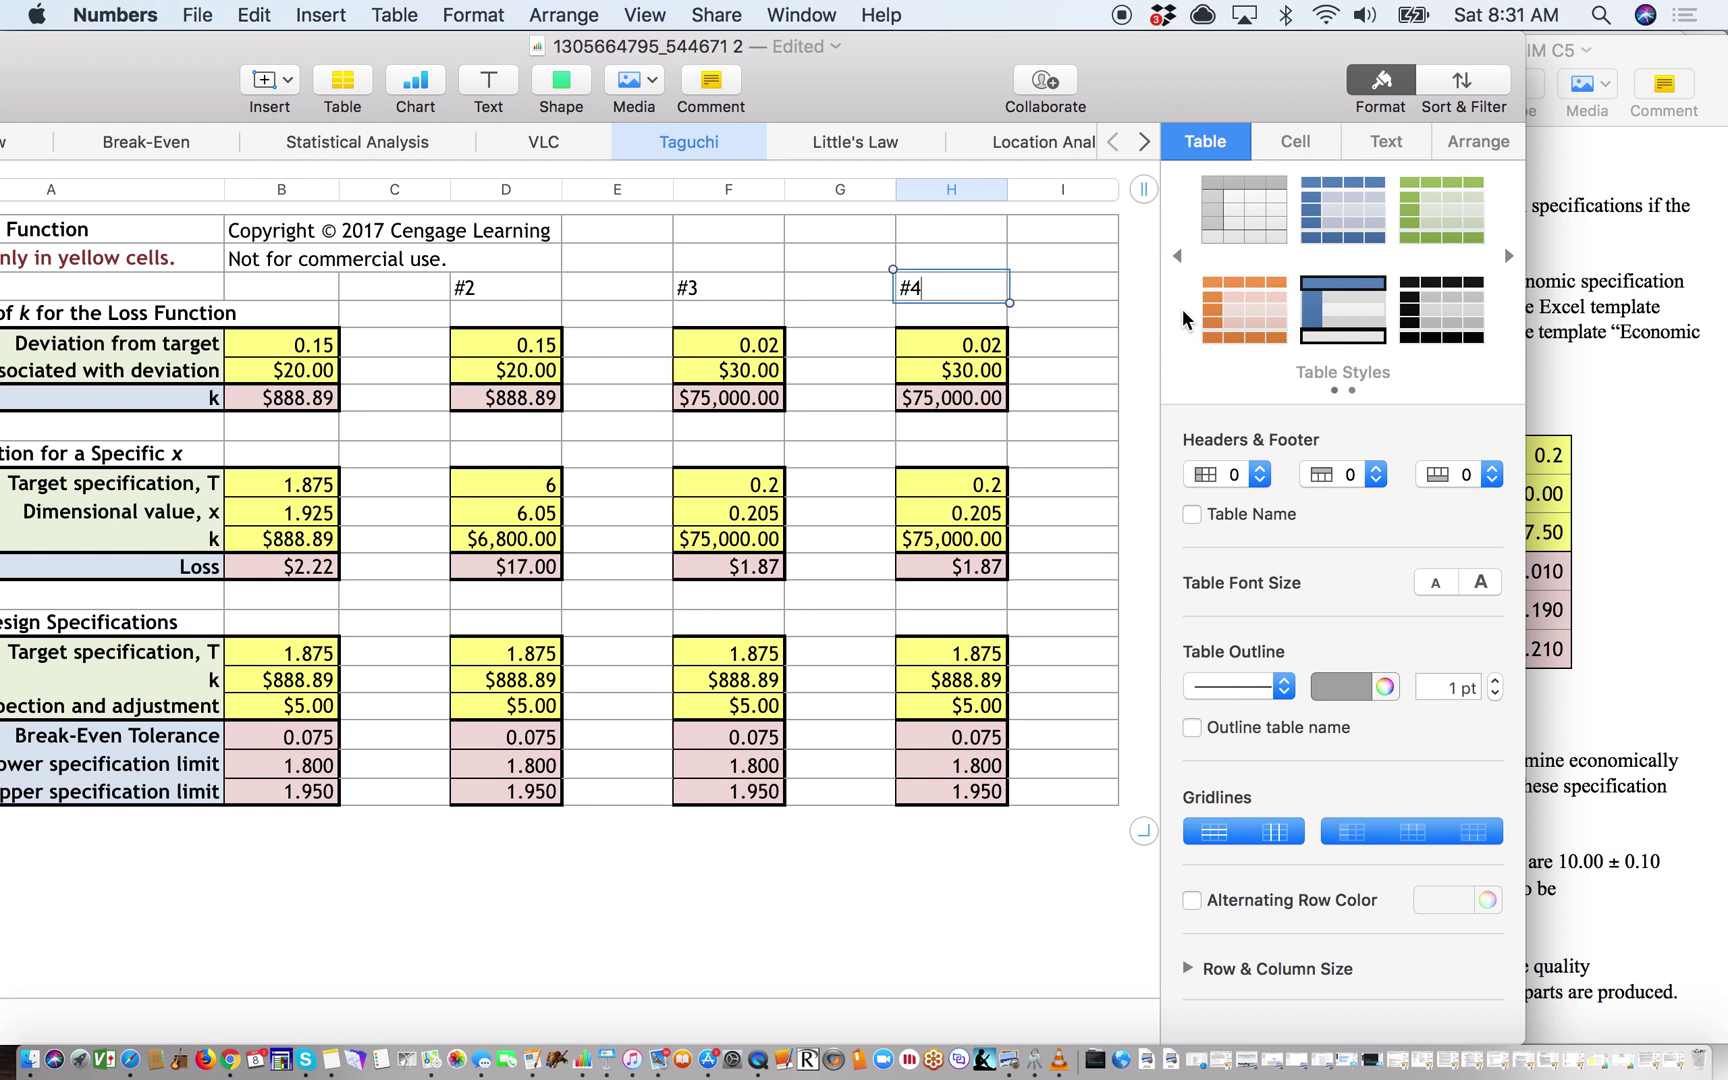
pyautogui.hscroll(3, 1117, 227)
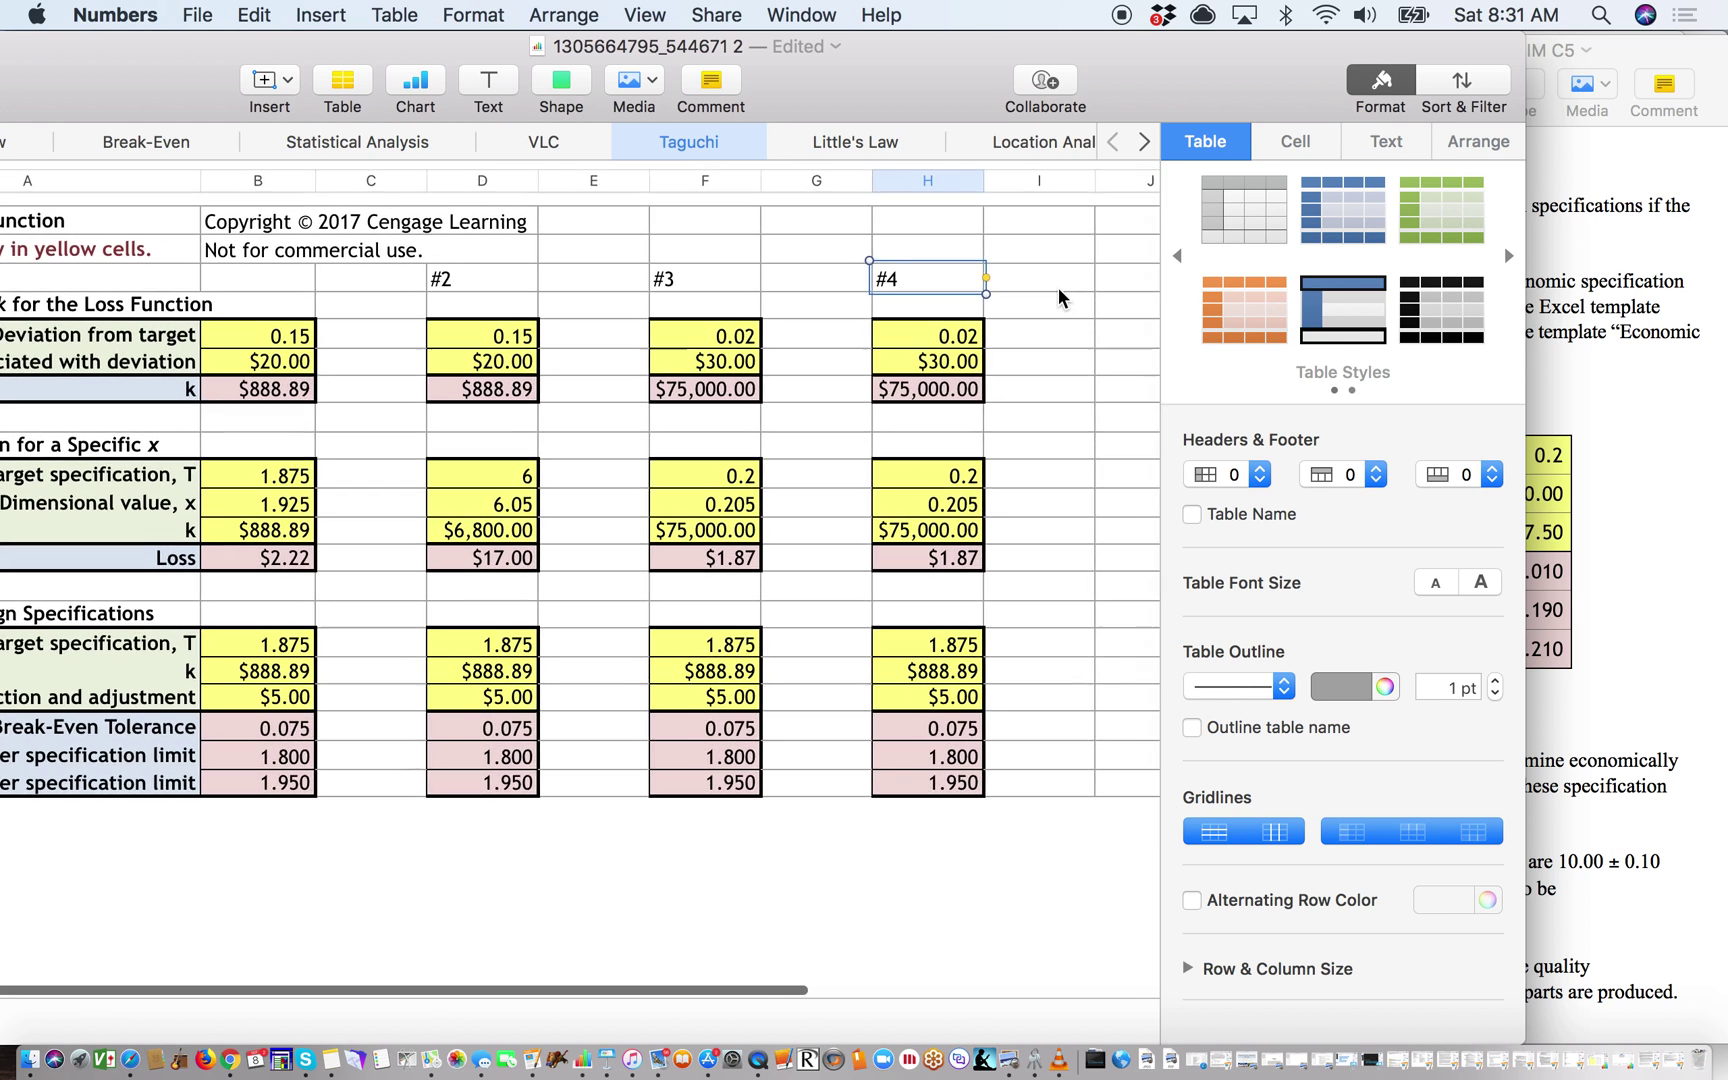
pyautogui.click(1062, 342)
pyautogui.press('super+v')
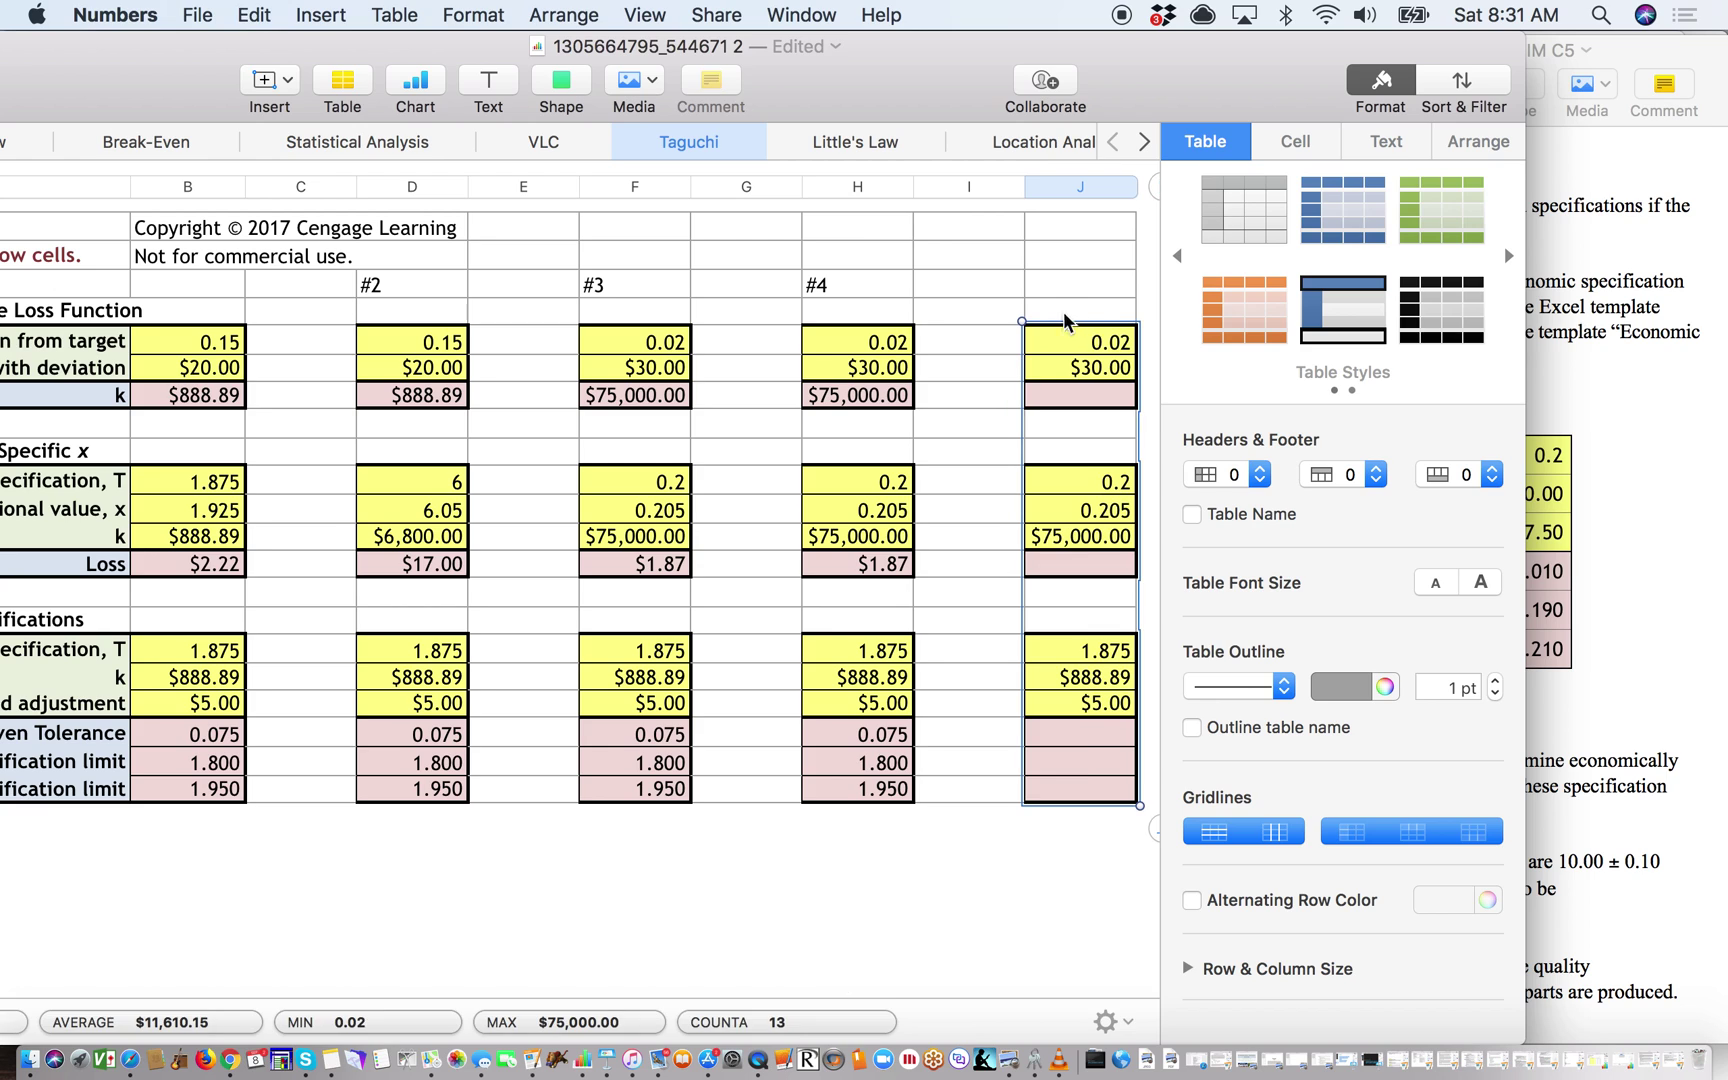
pyautogui.click(1618, 458)
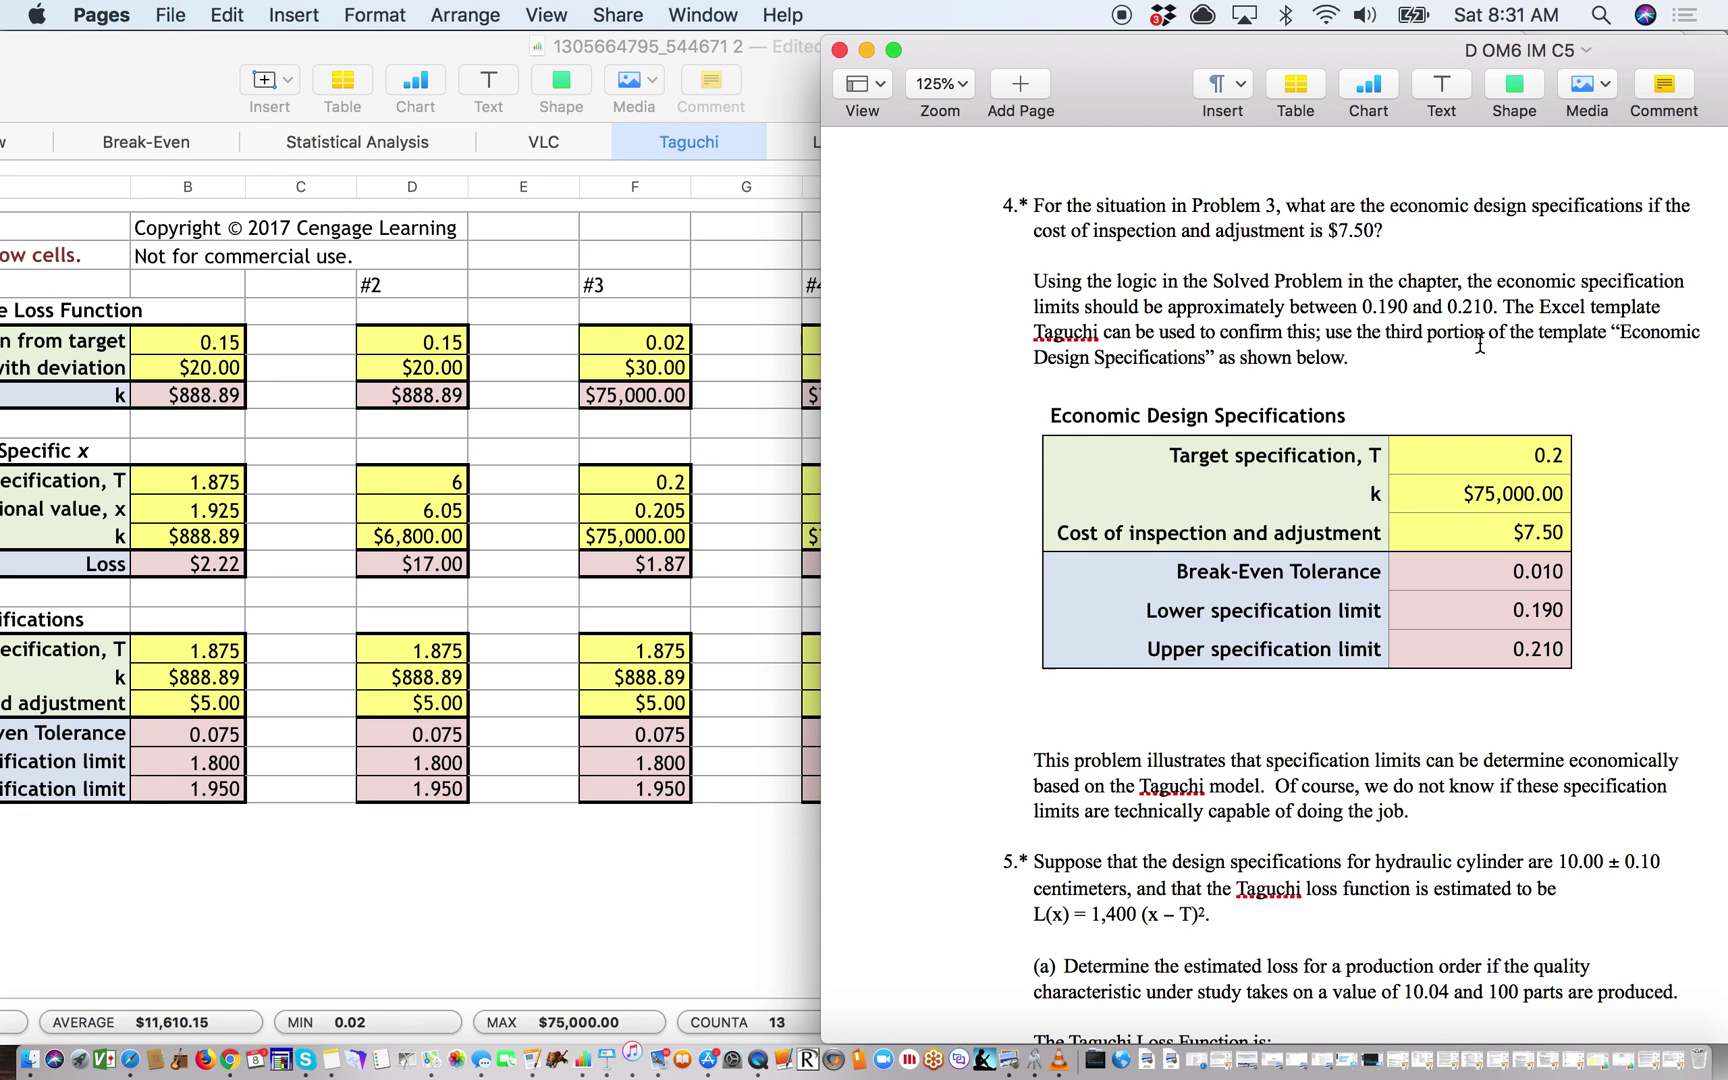
# Set problem #4's target specification to 0.2
pyautogui.click(782, 632)
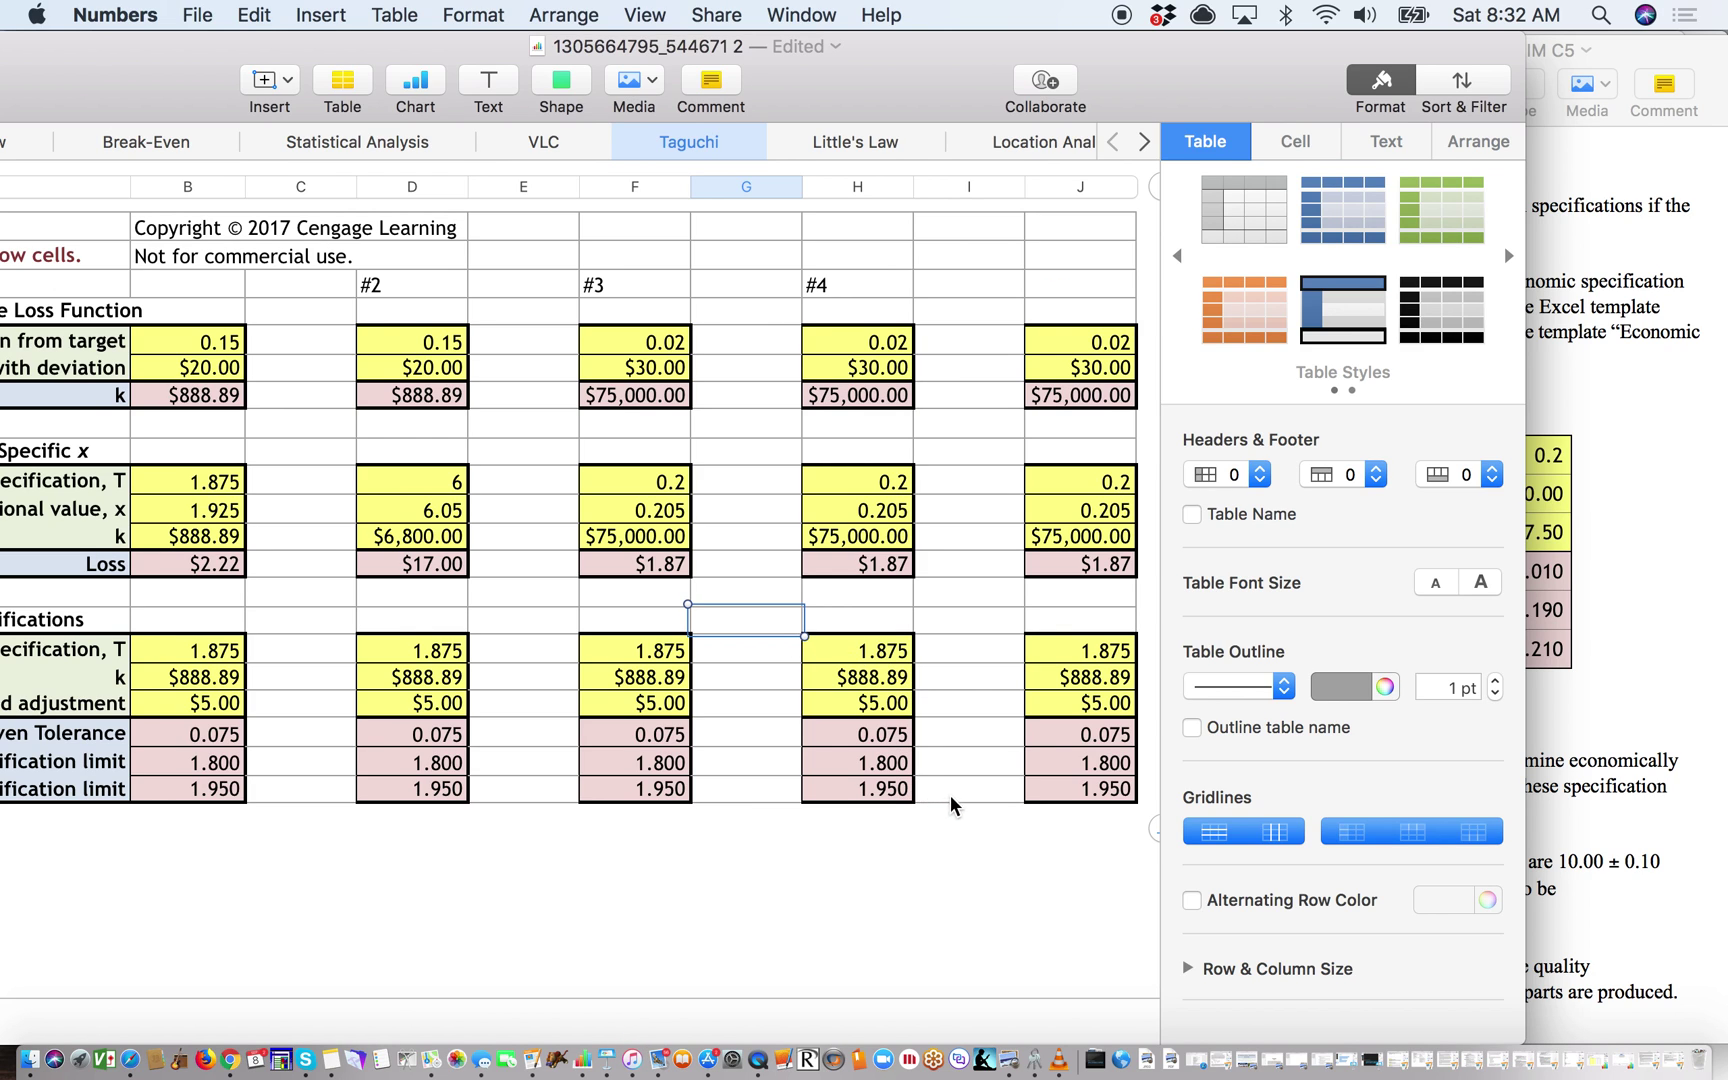
pyautogui.click(1601, 551)
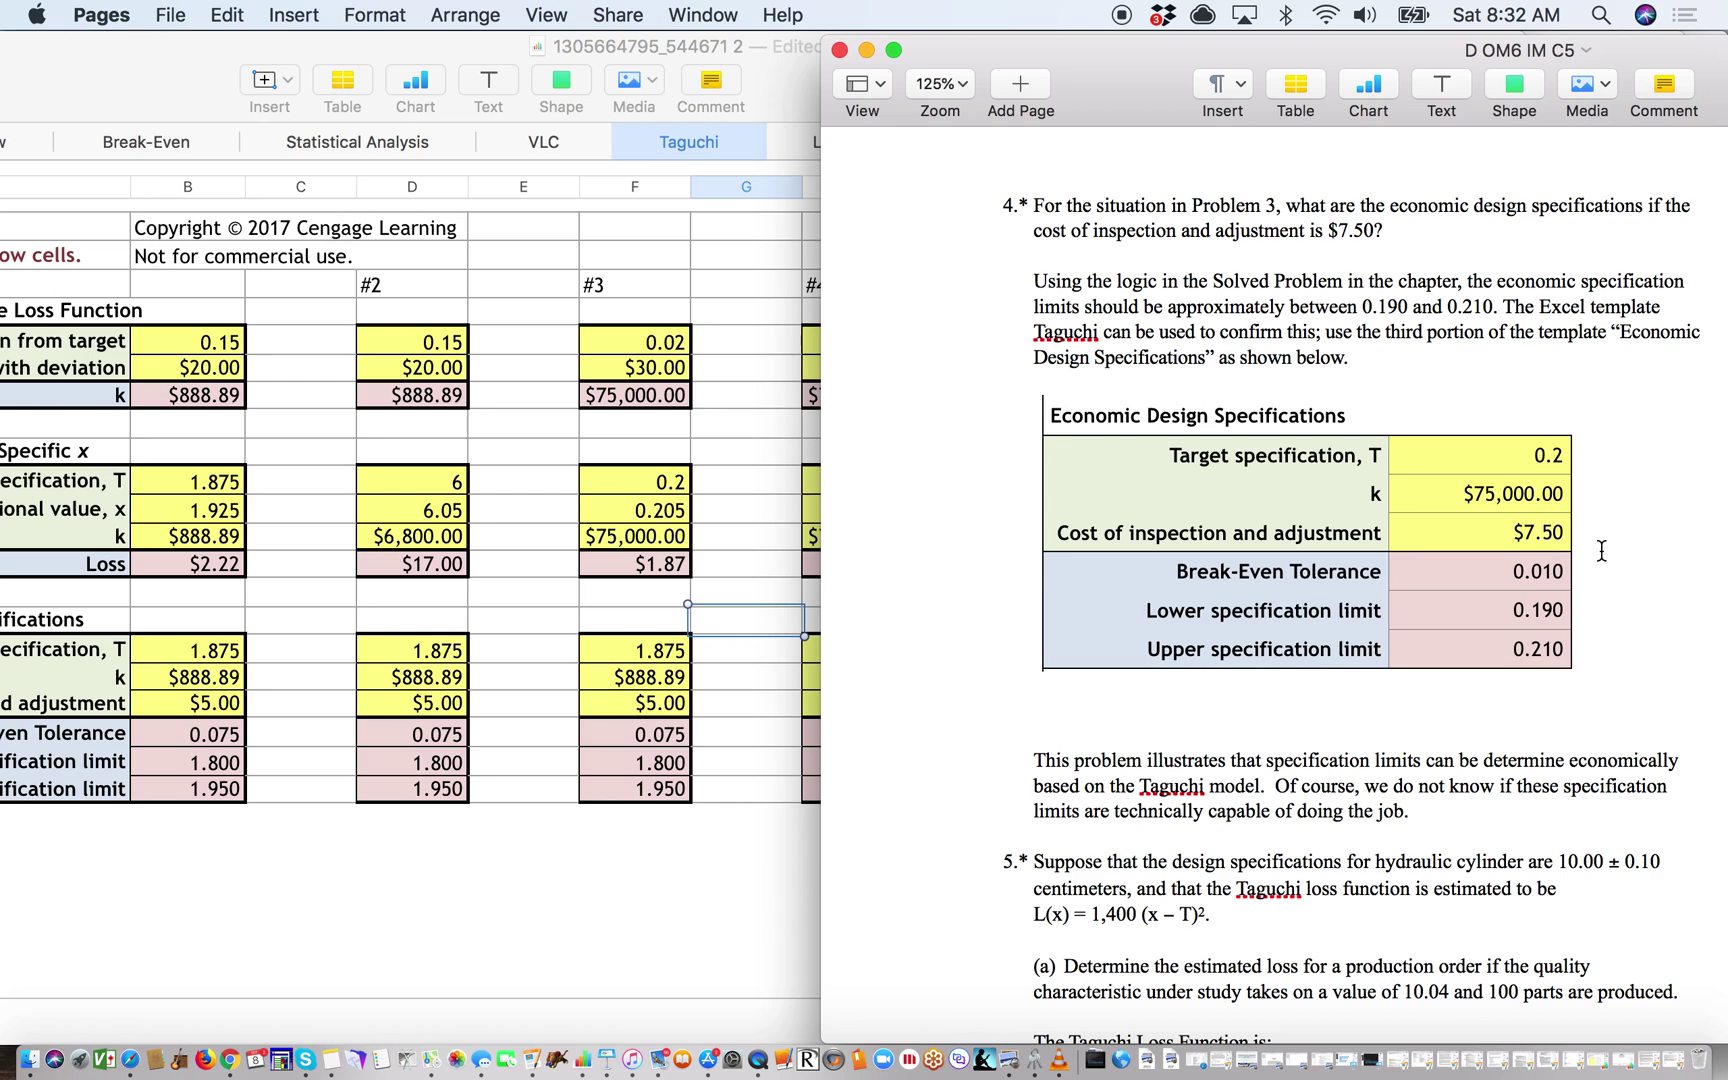
pyautogui.click(774, 548)
pyautogui.click(885, 655)
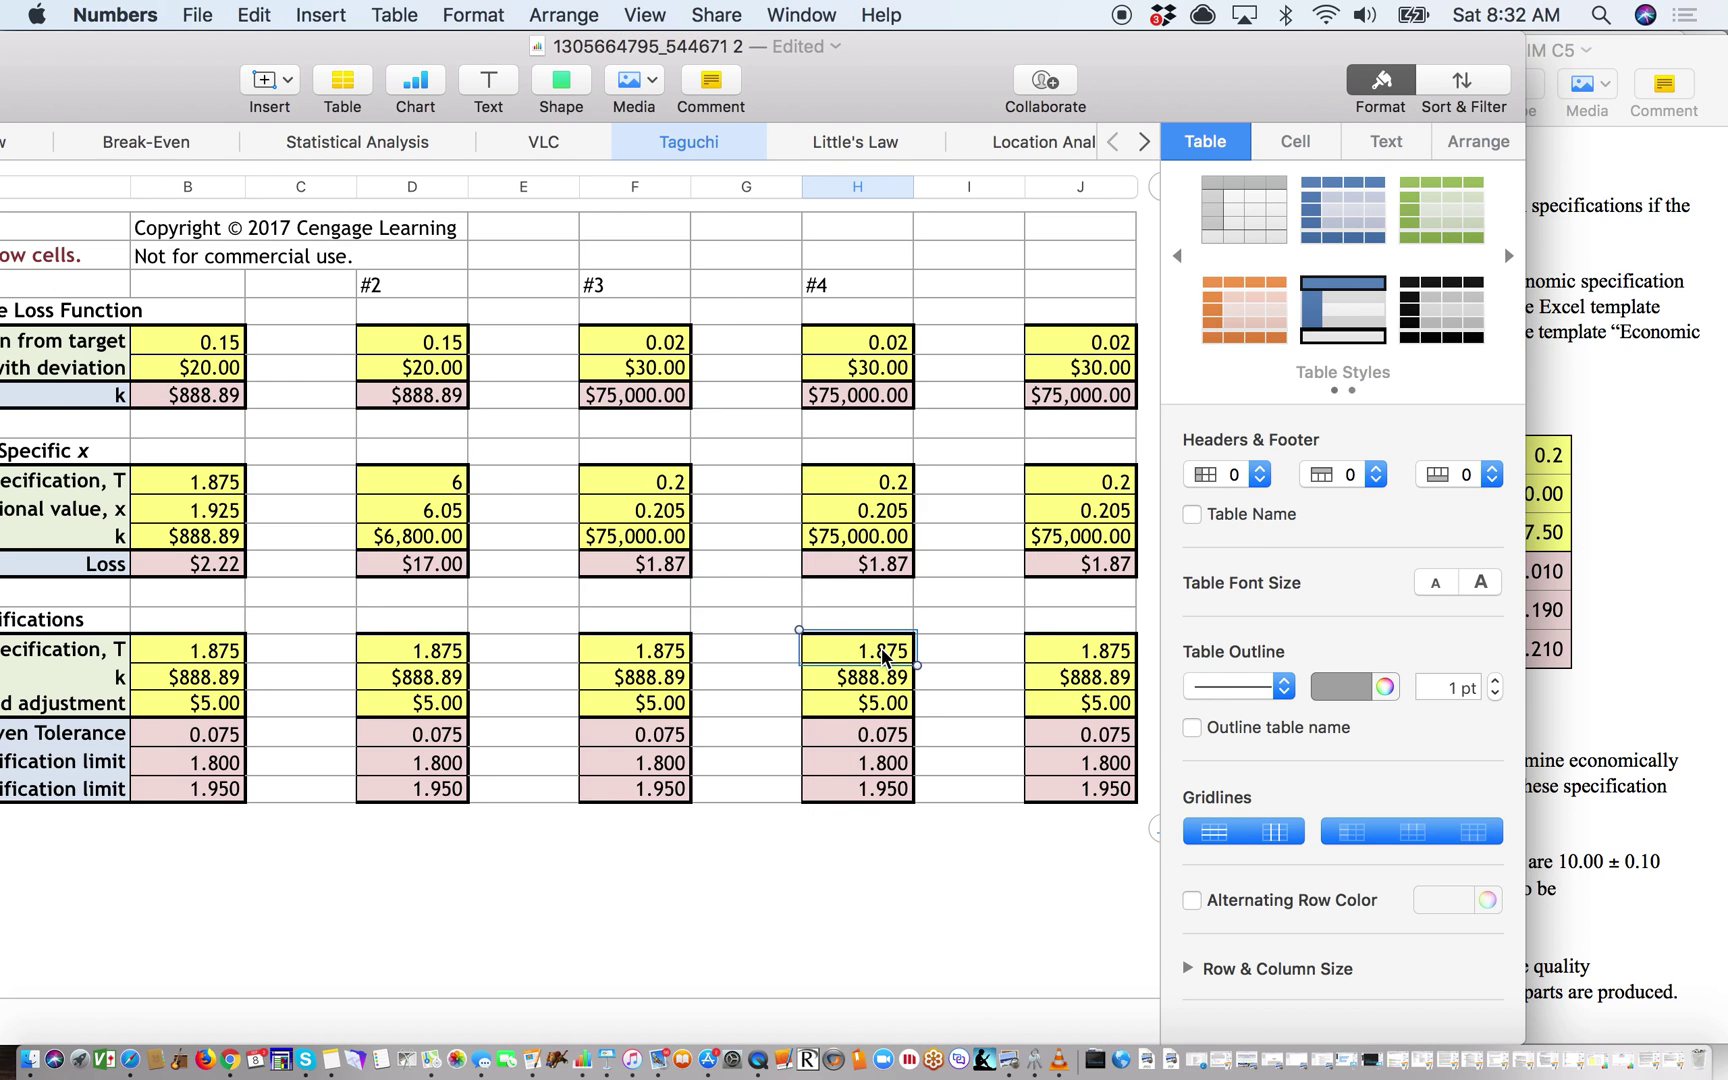
pyautogui.write('.2')
pyautogui.press('Return')
# Enter k of $75,000.00 and inspection cost of $7.50 for problem #4
pyautogui.click(1670, 549)
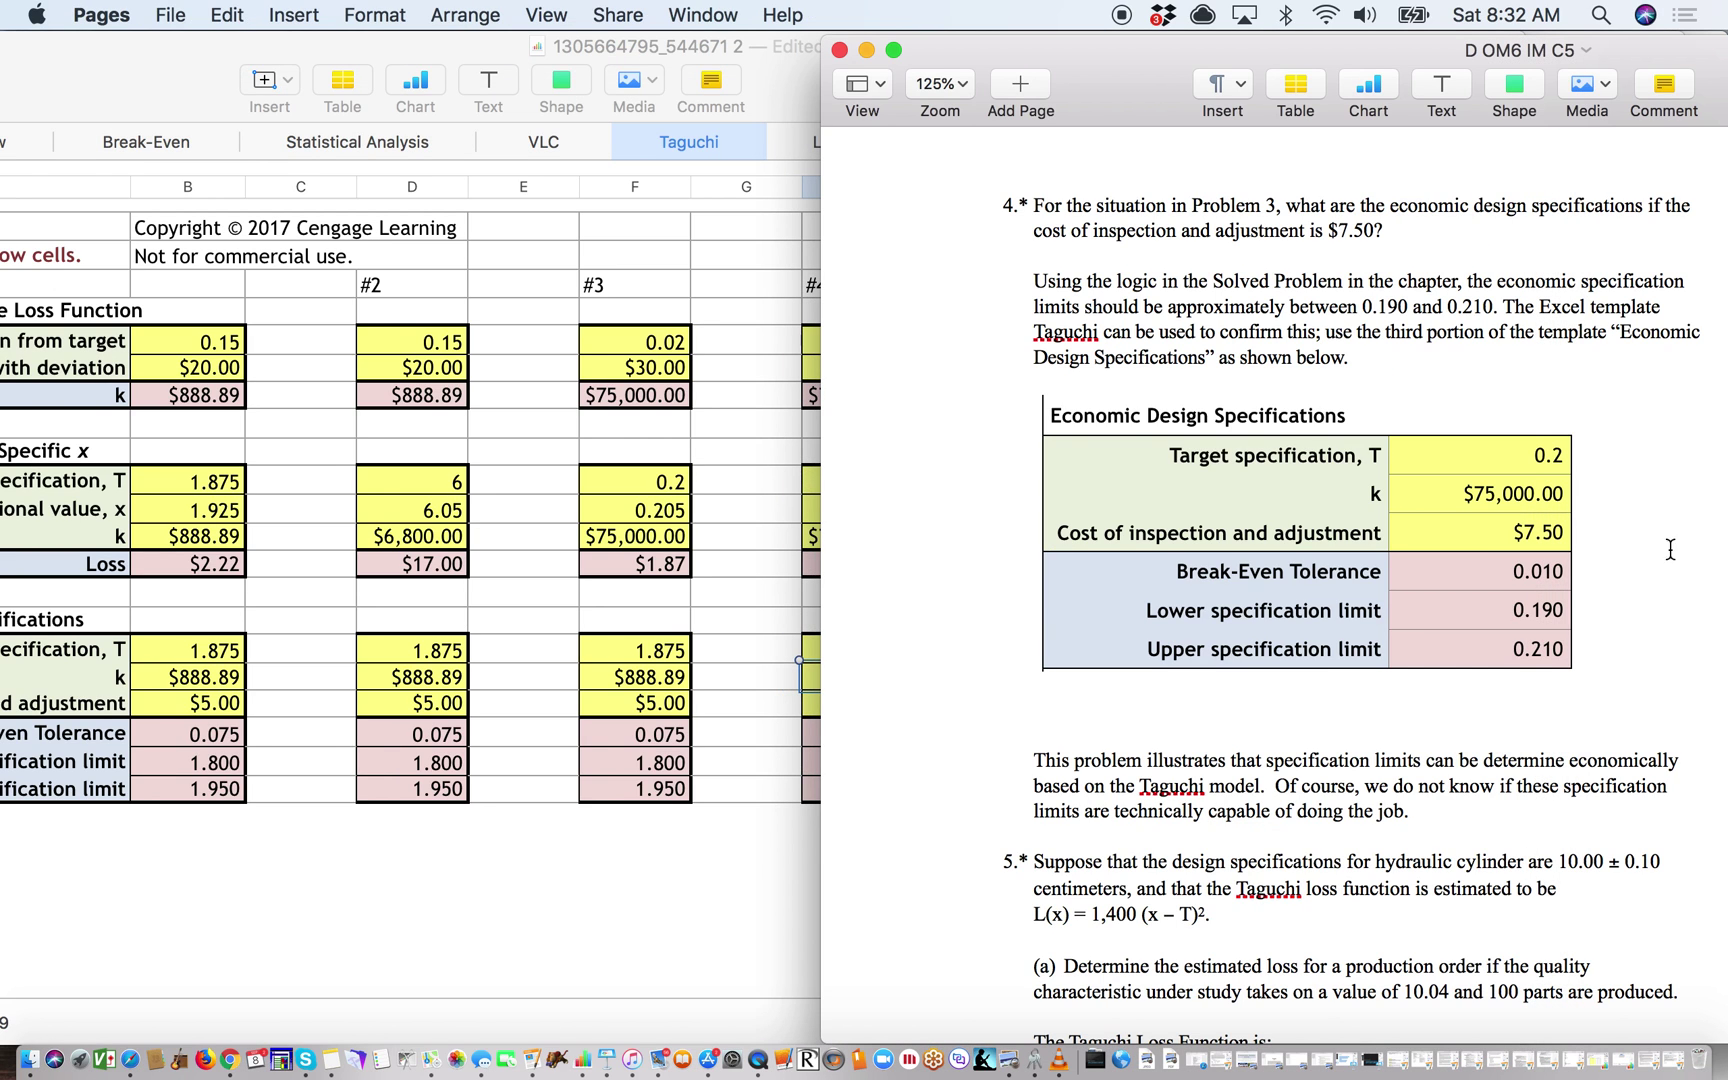
pyautogui.click(782, 677)
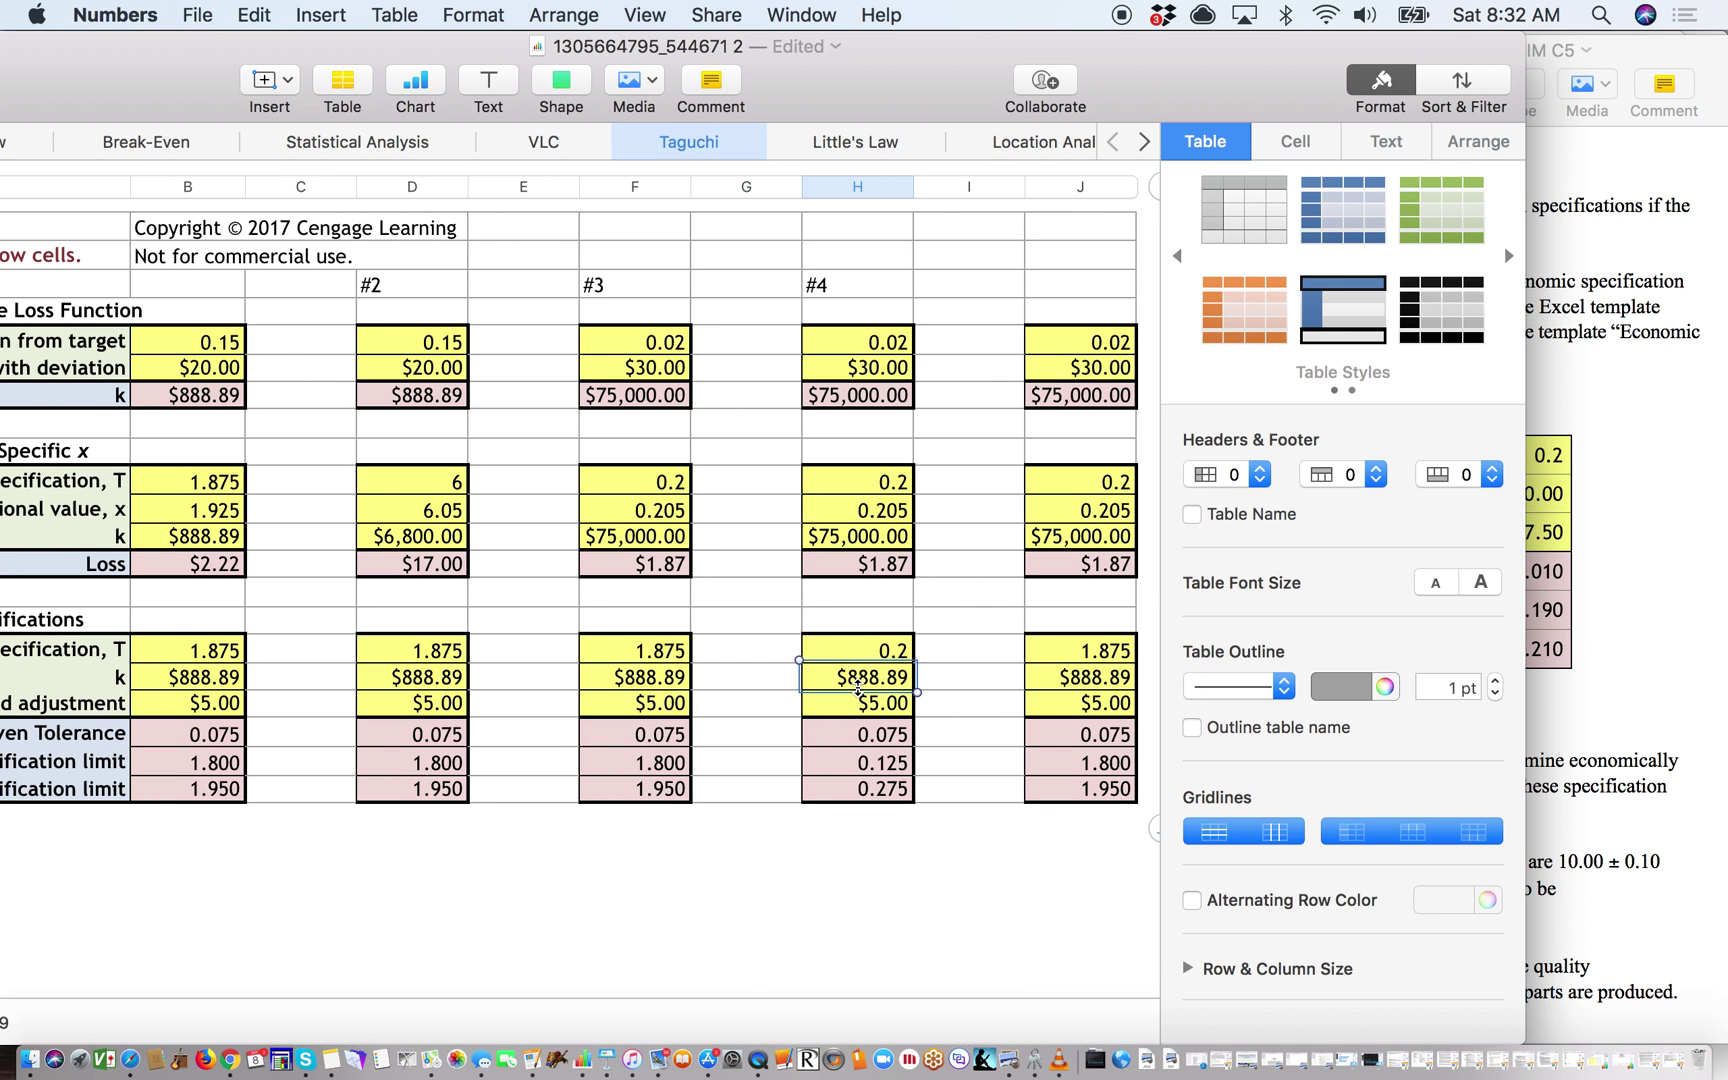
pyautogui.write('75000')
pyautogui.press('Return')
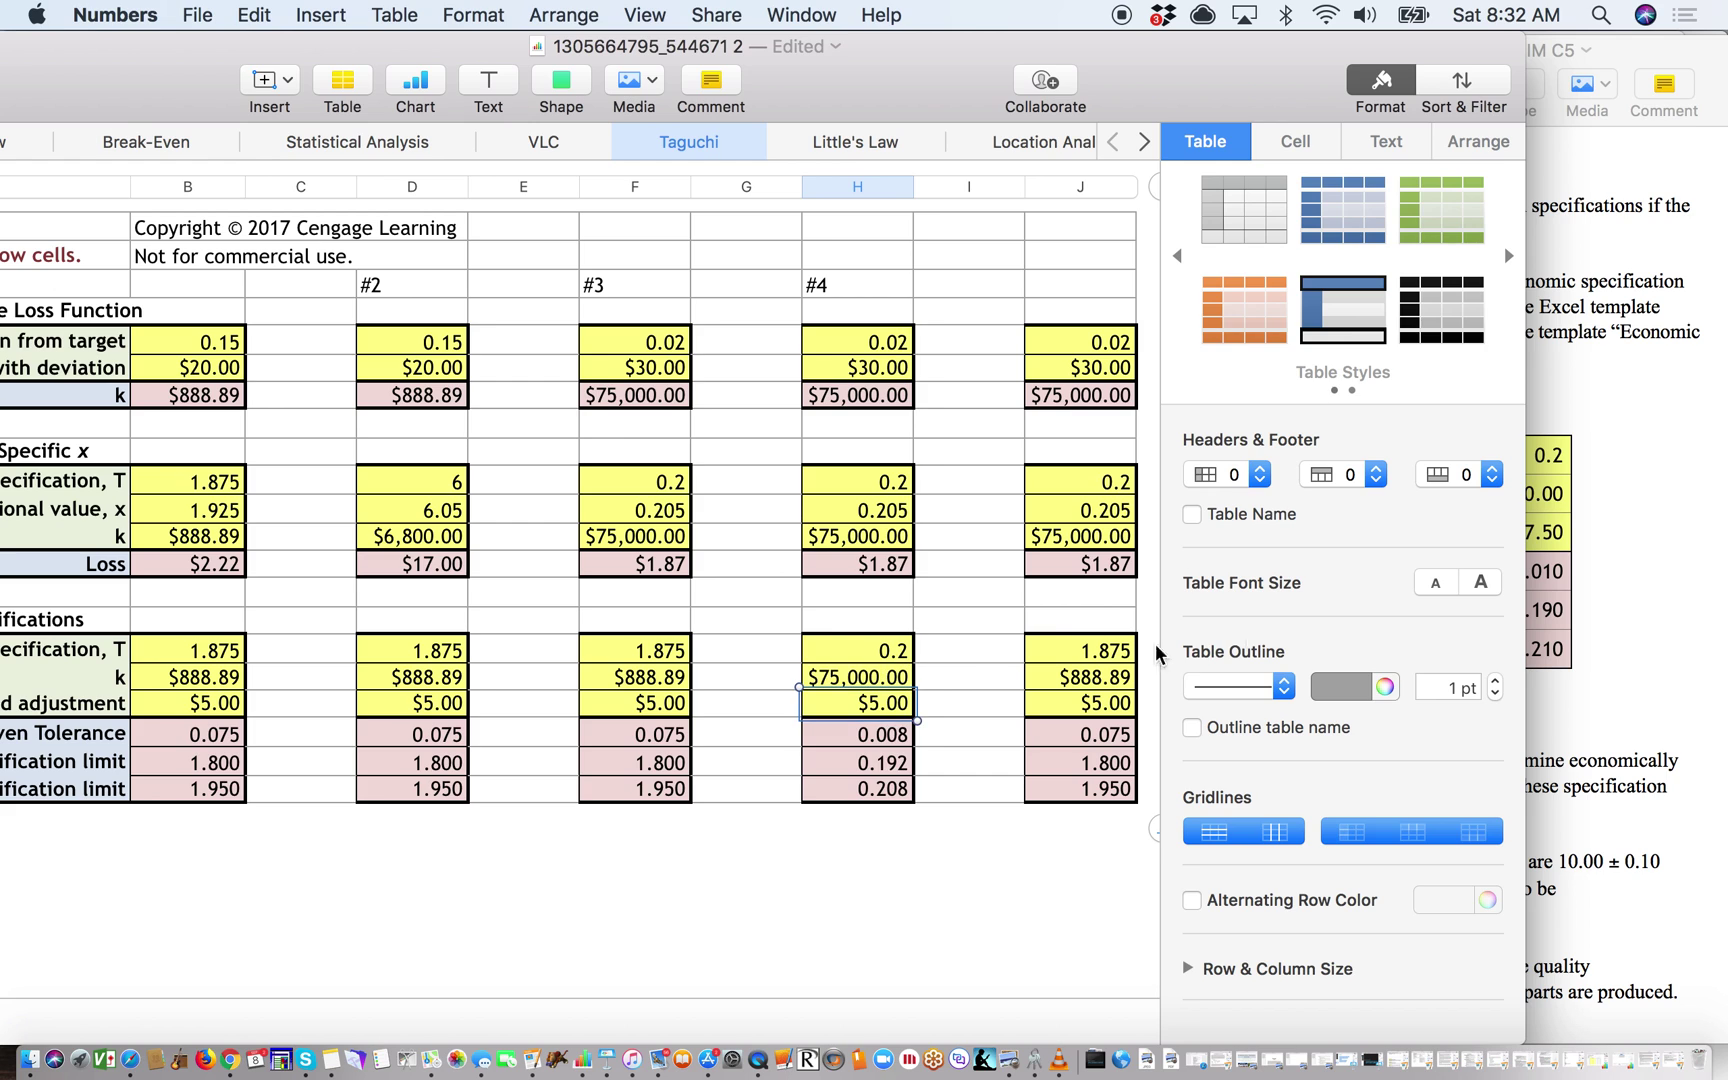
pyautogui.click(1614, 605)
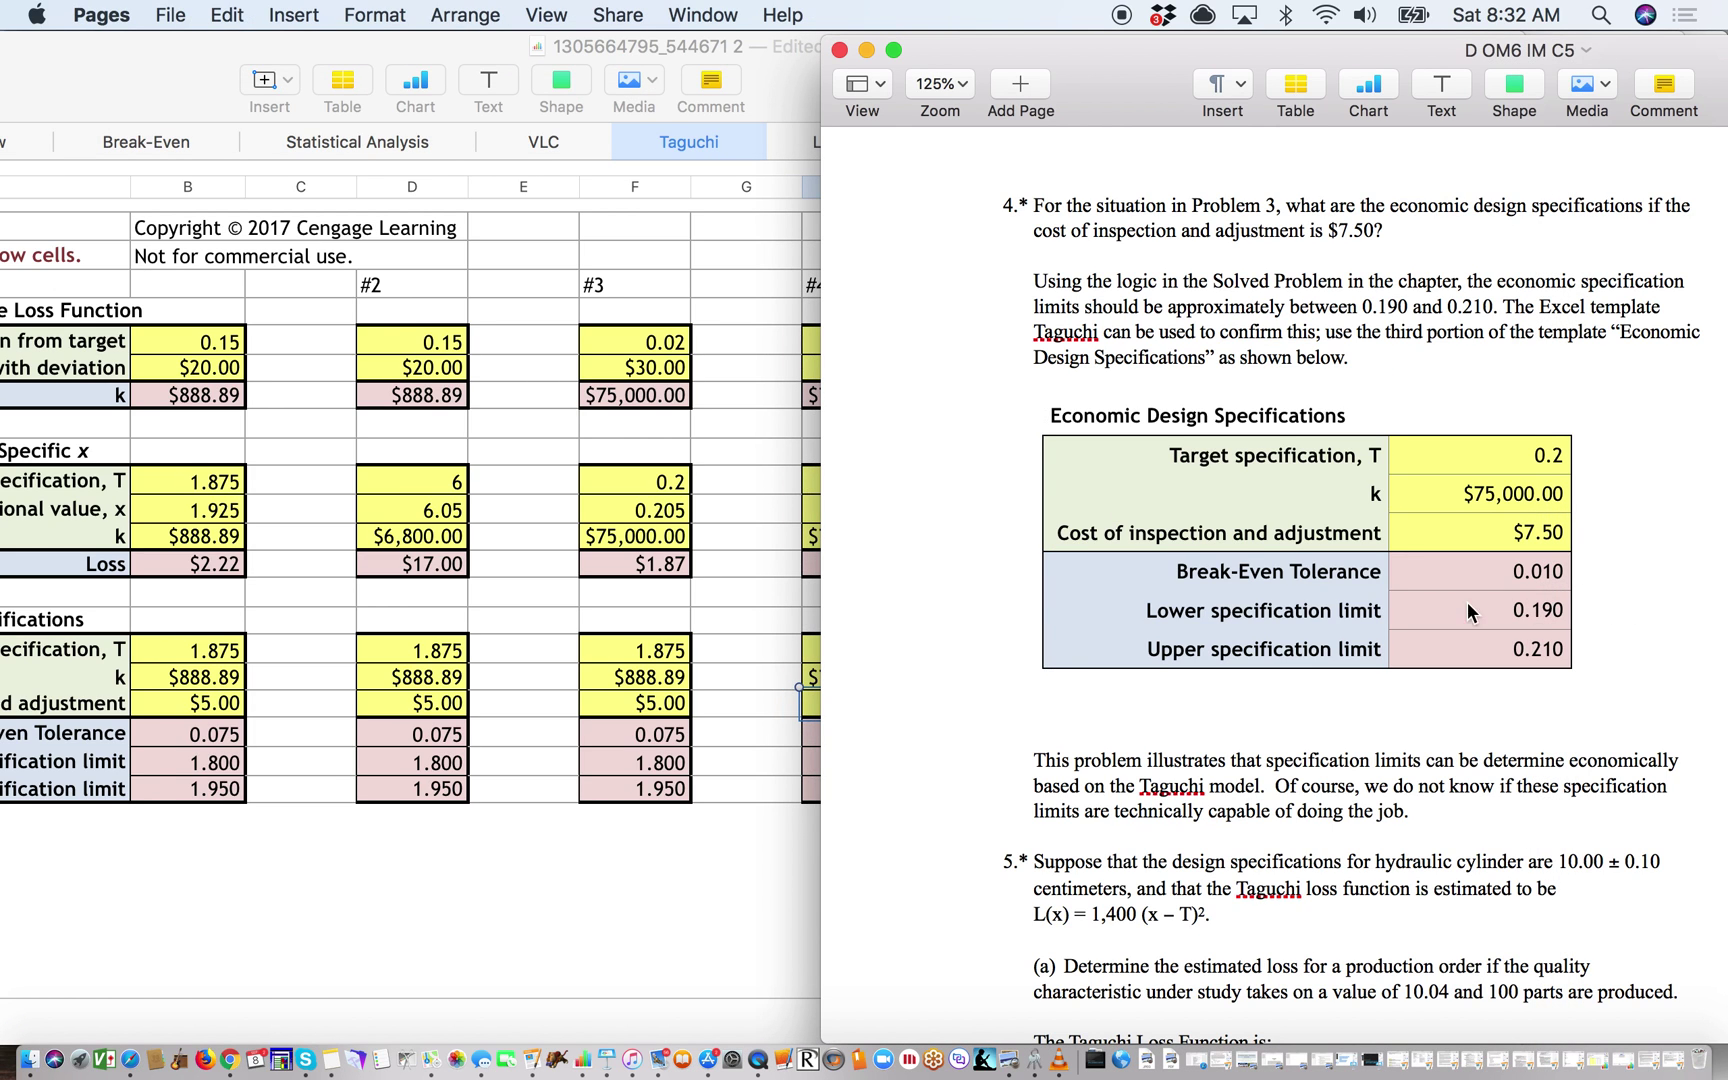
pyautogui.click(763, 604)
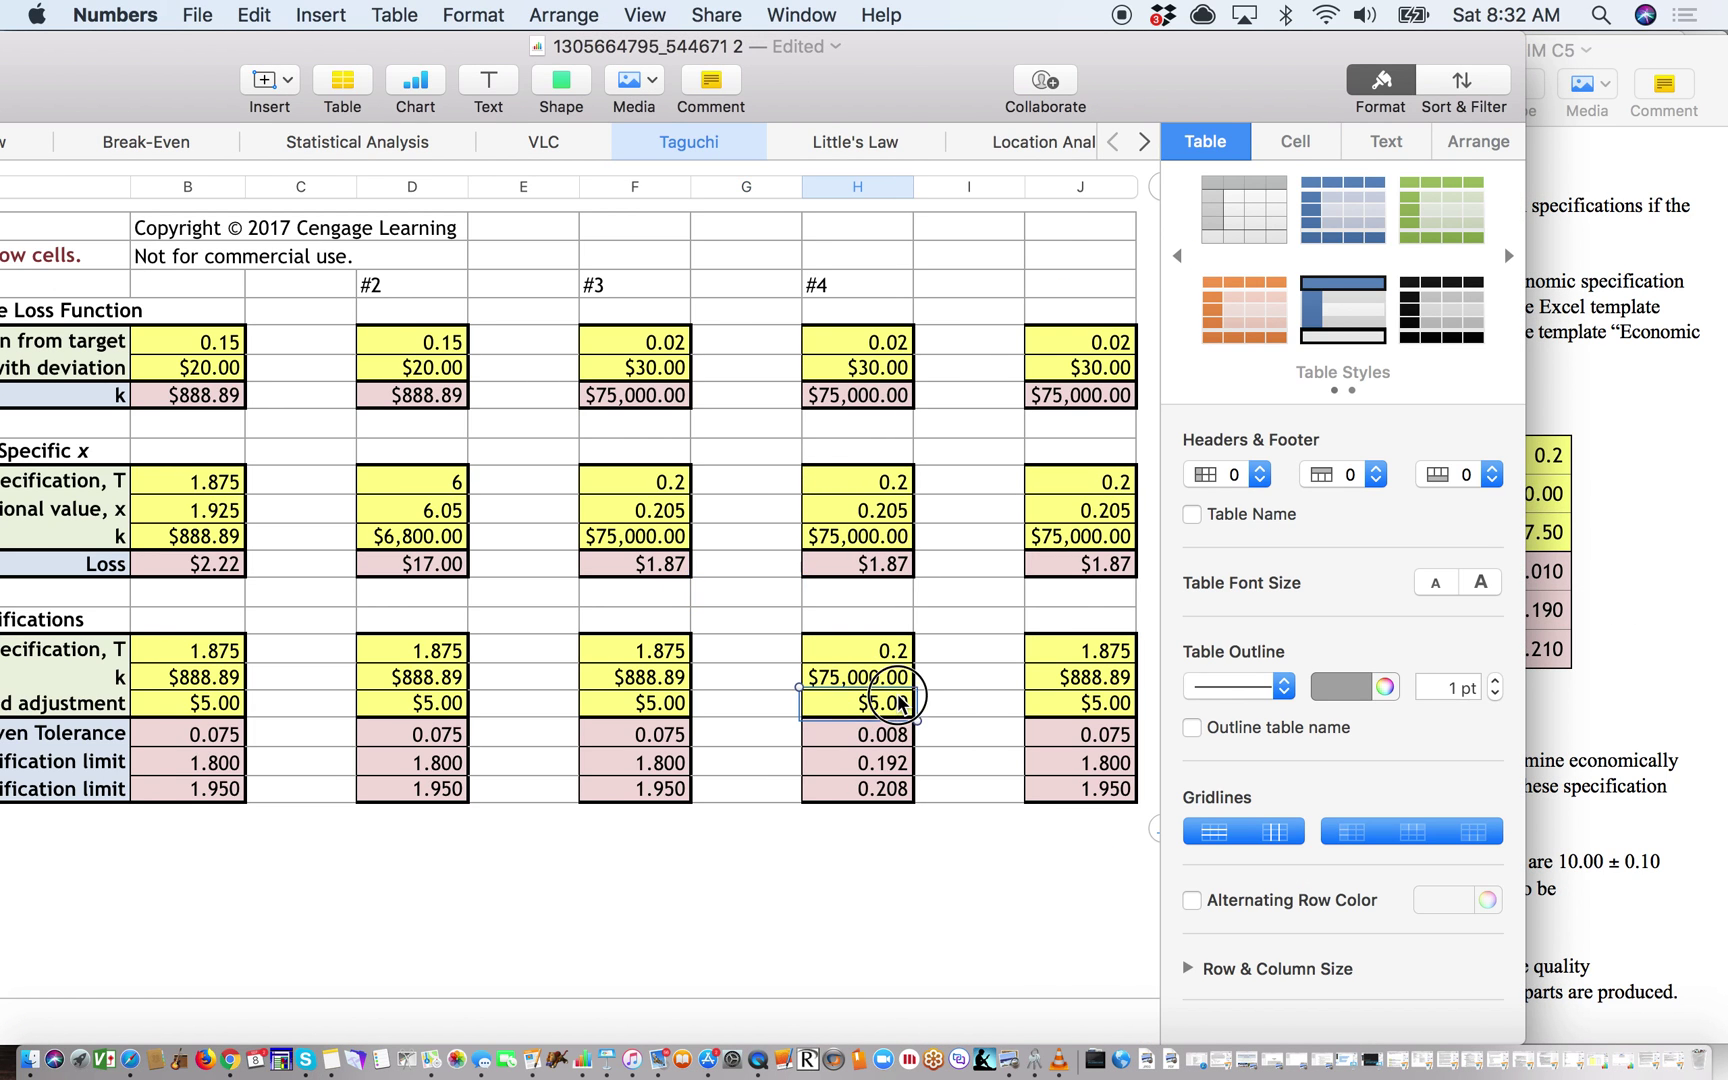
pyautogui.write('7.5')
pyautogui.press('Return')
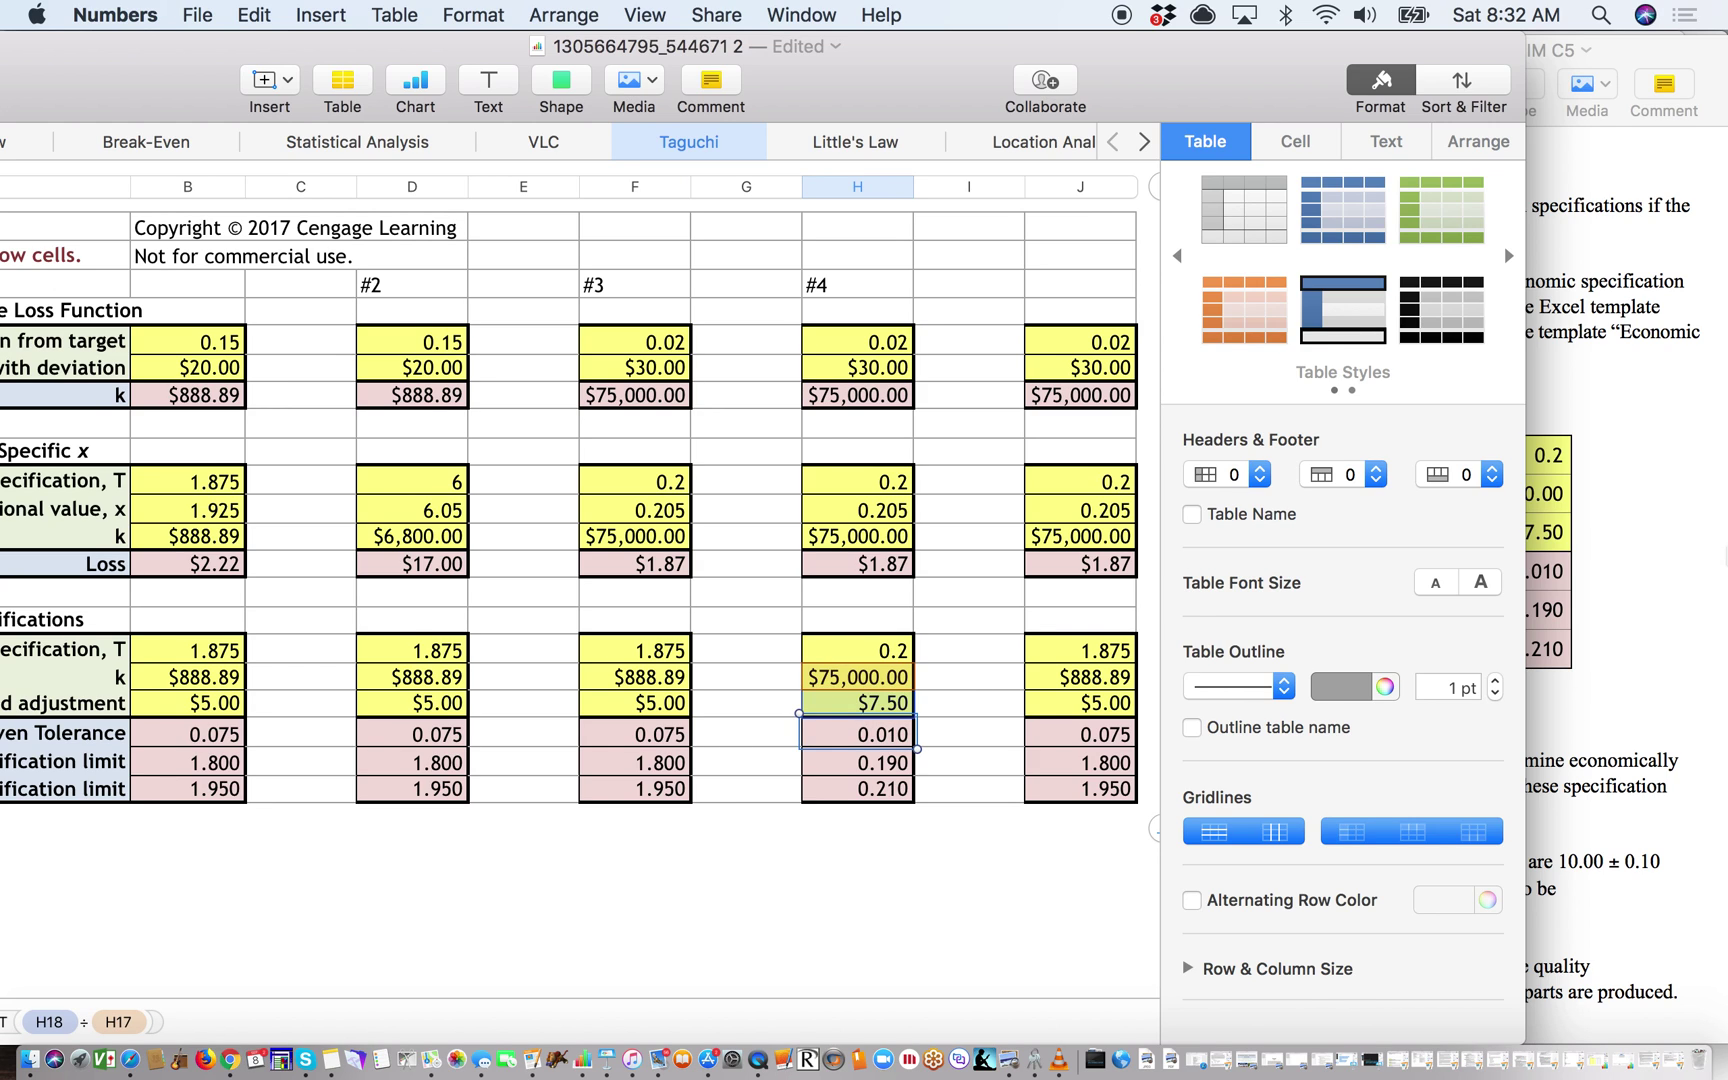
pyautogui.click(1605, 685)
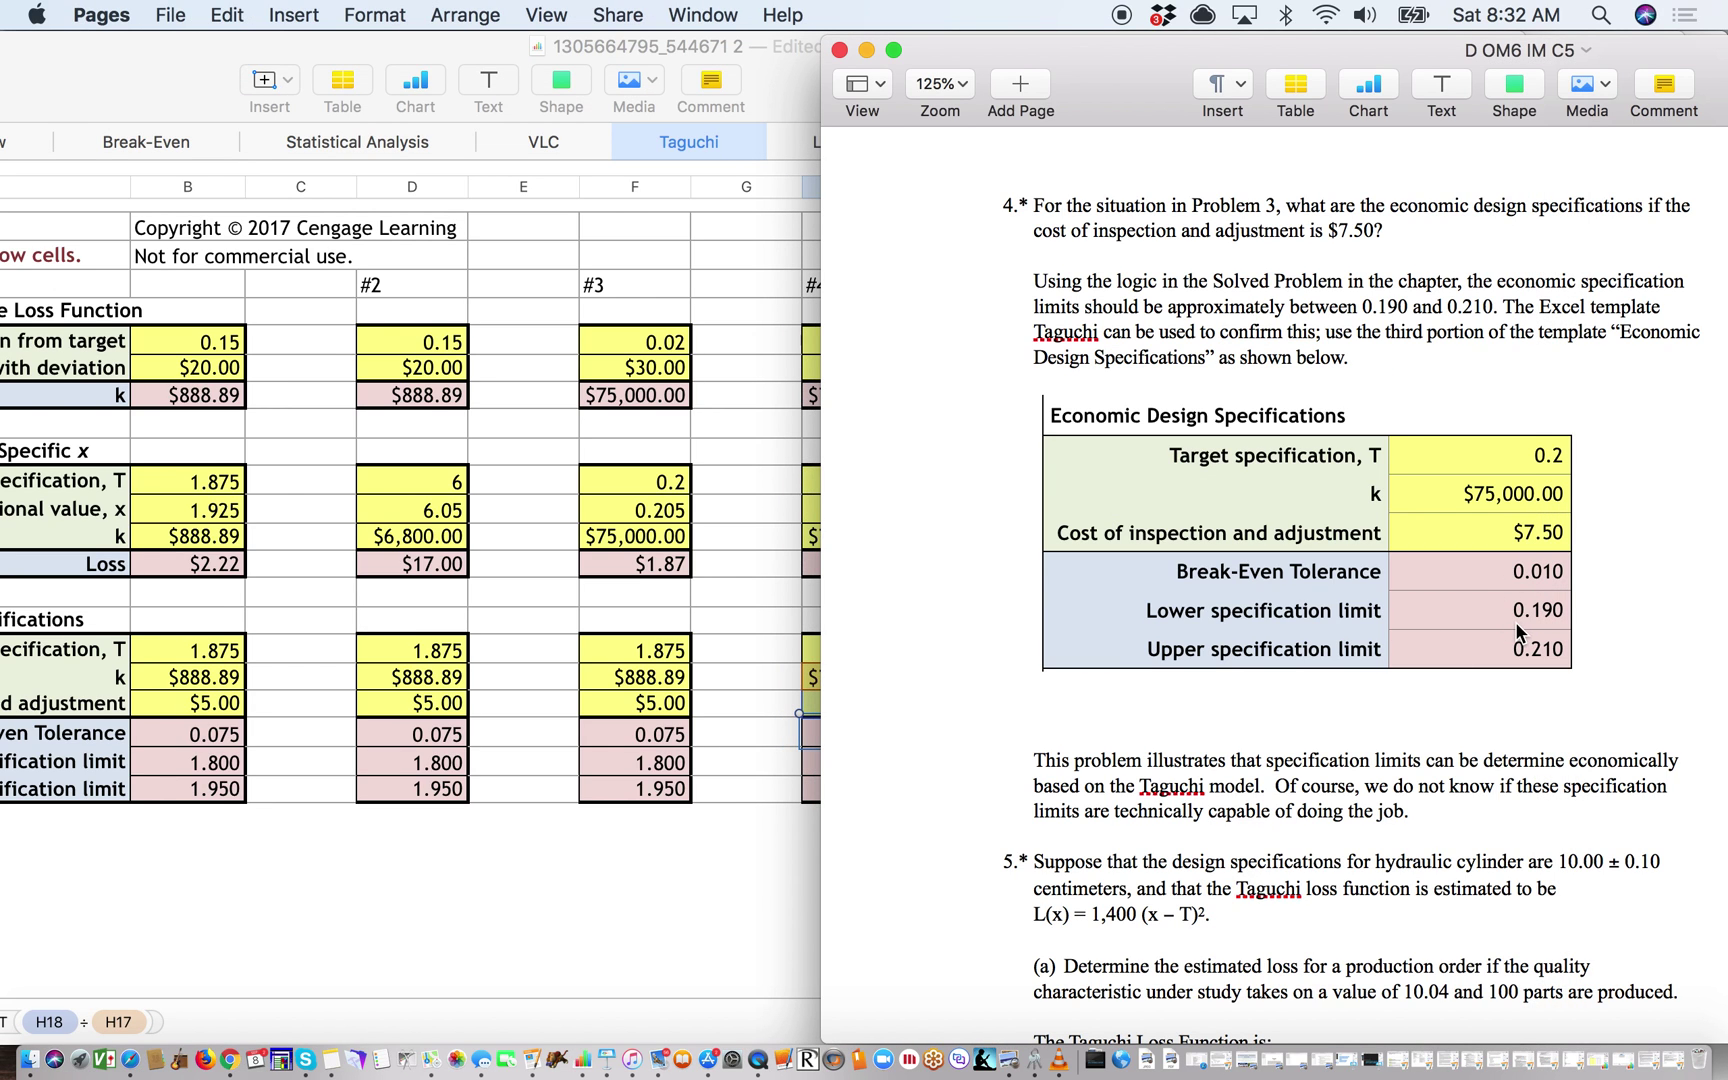
# Scroll the problem set down to problem 5's hydraulic cylinder loss calculation
pyautogui.scroll(-4, 1517, 630)
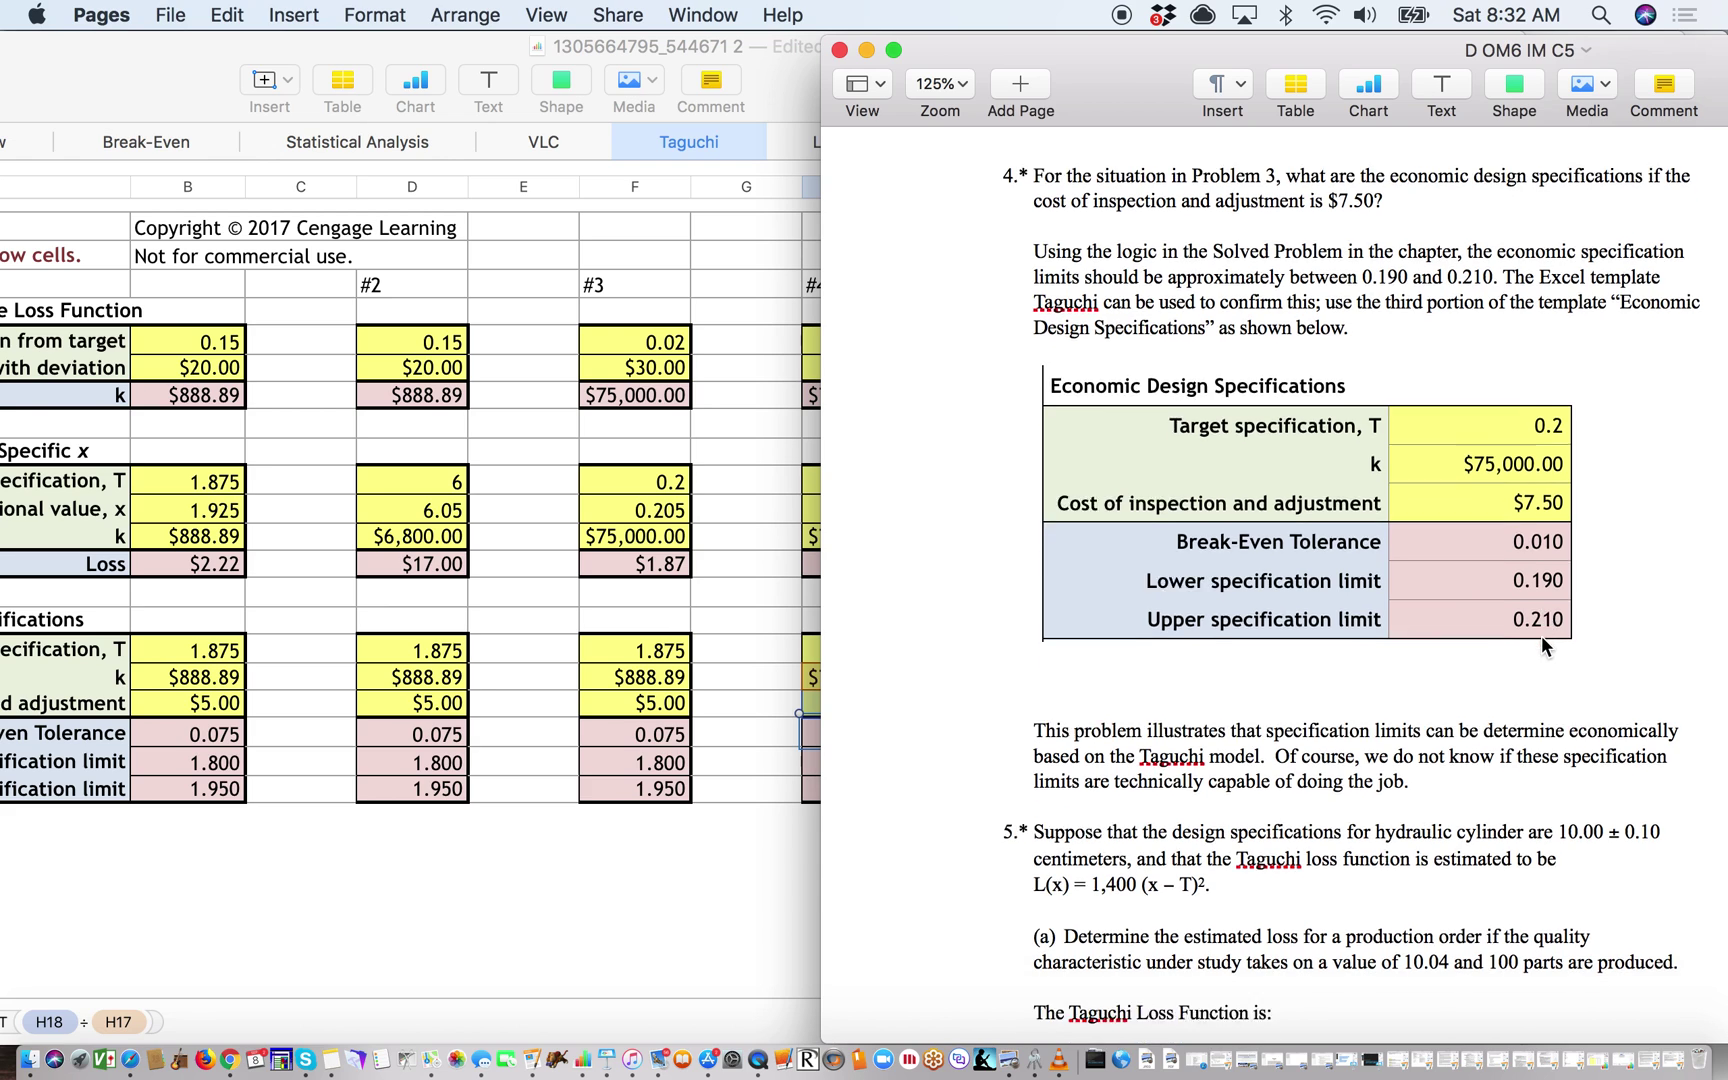
pyautogui.scroll(-1, 1543, 647)
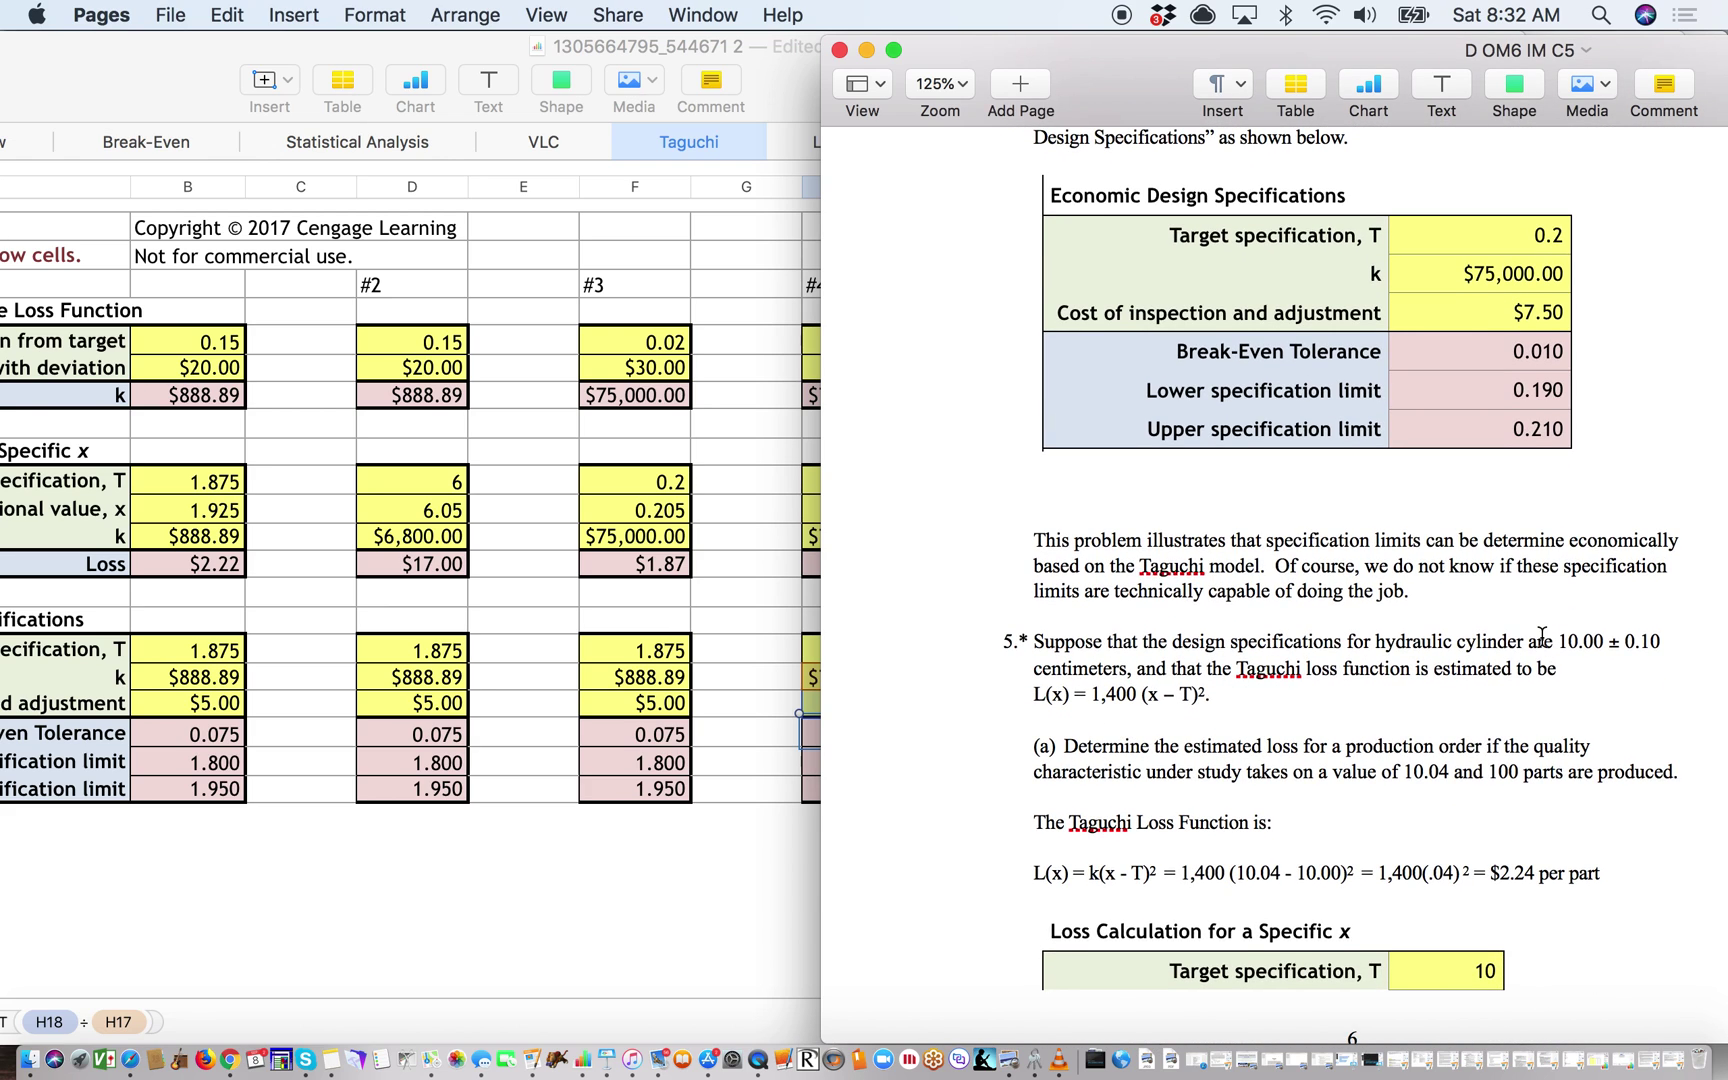
pyautogui.scroll(1, 1541, 635)
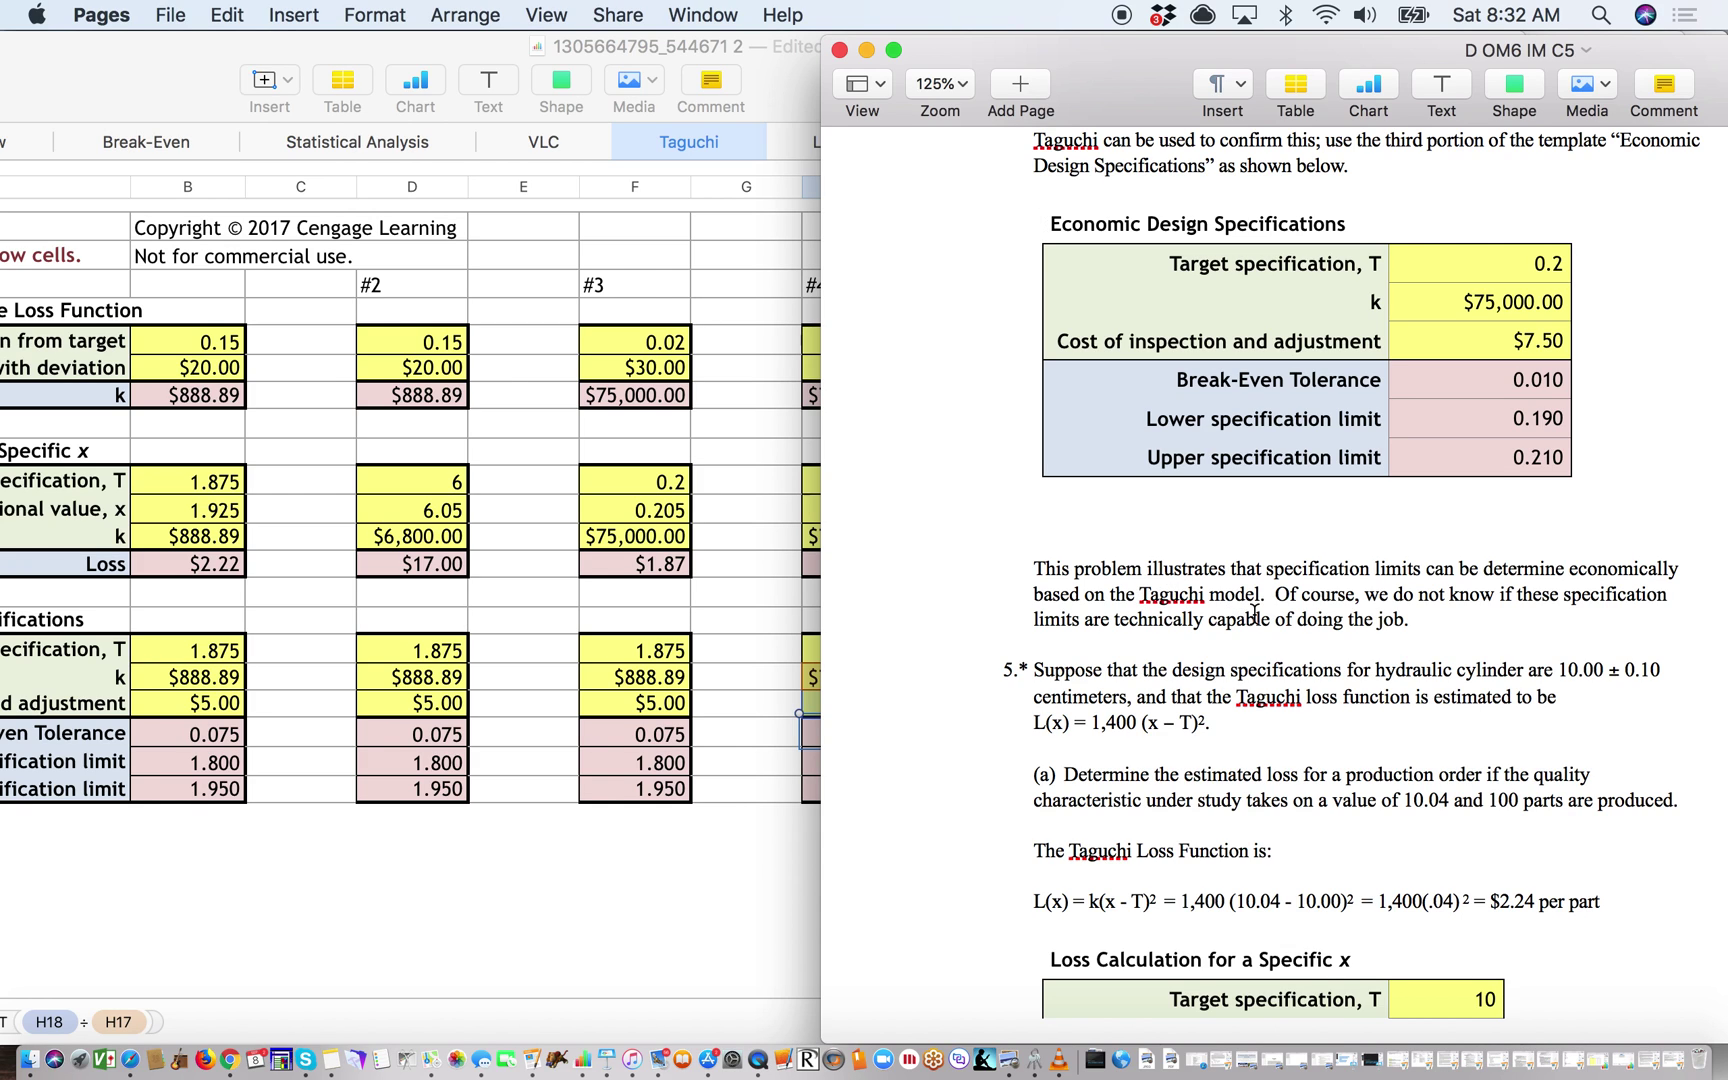
pyautogui.click(750, 506)
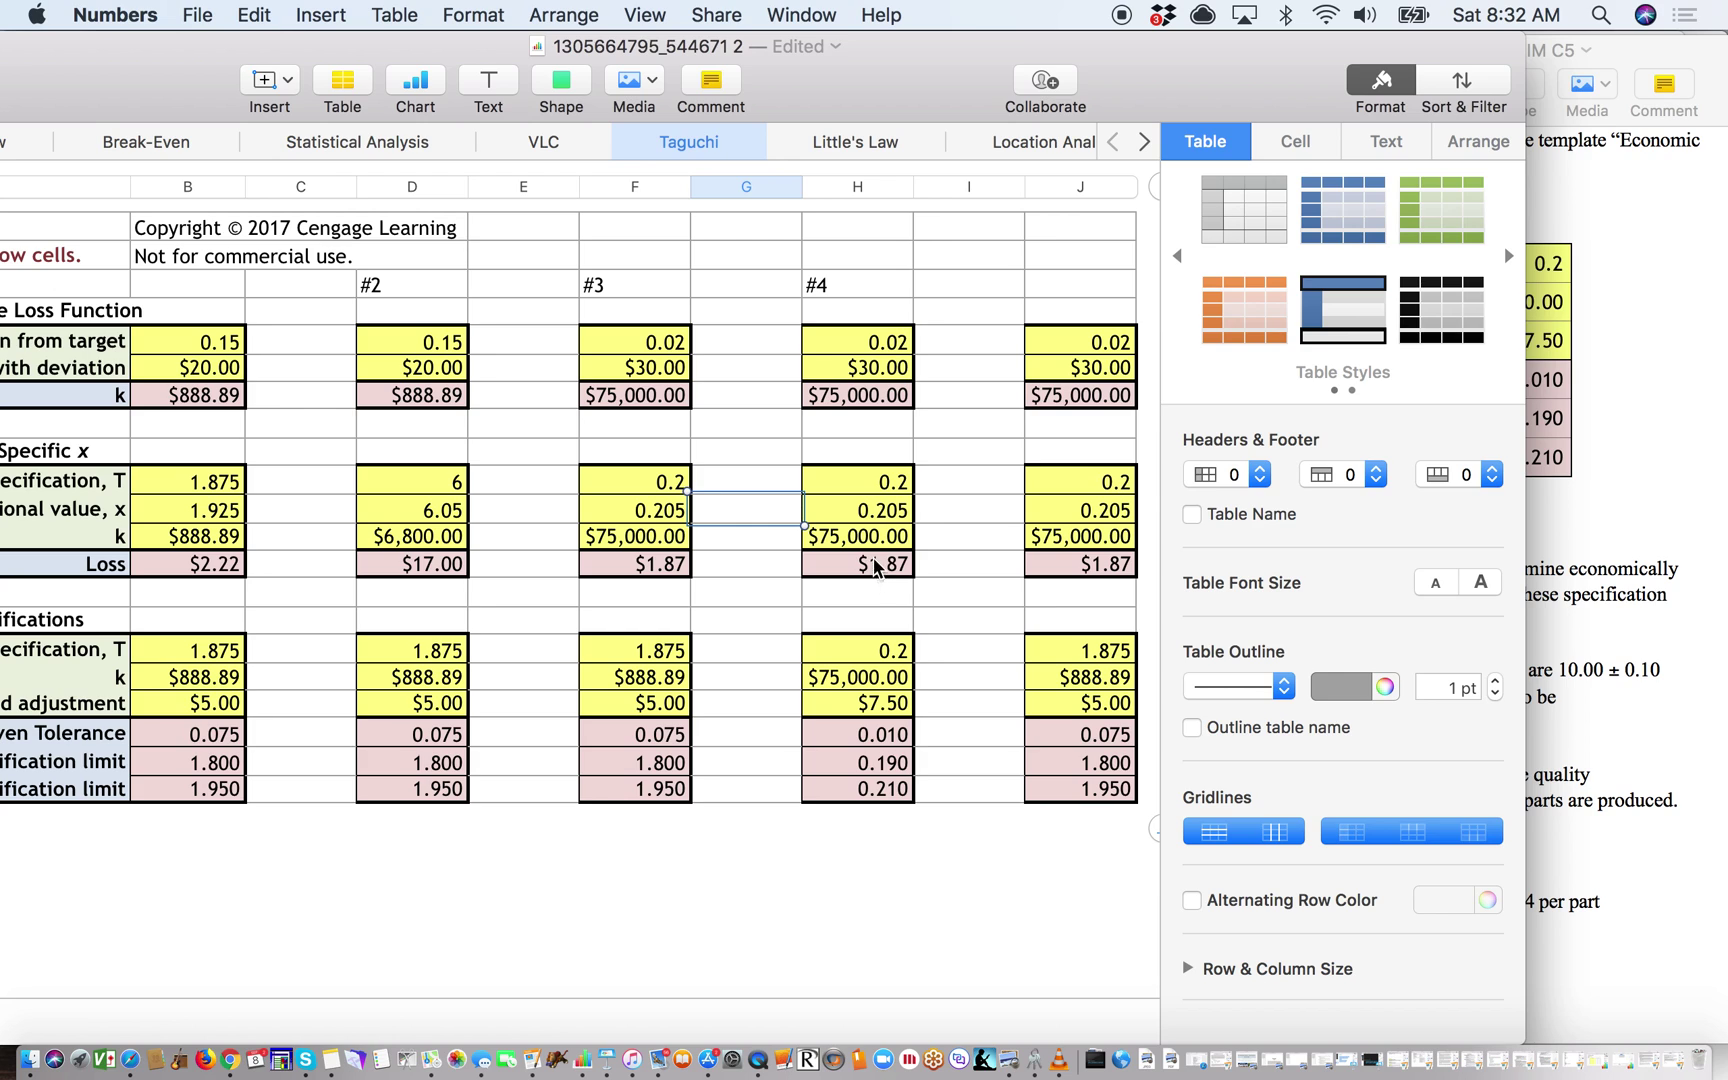
pyautogui.click(1641, 619)
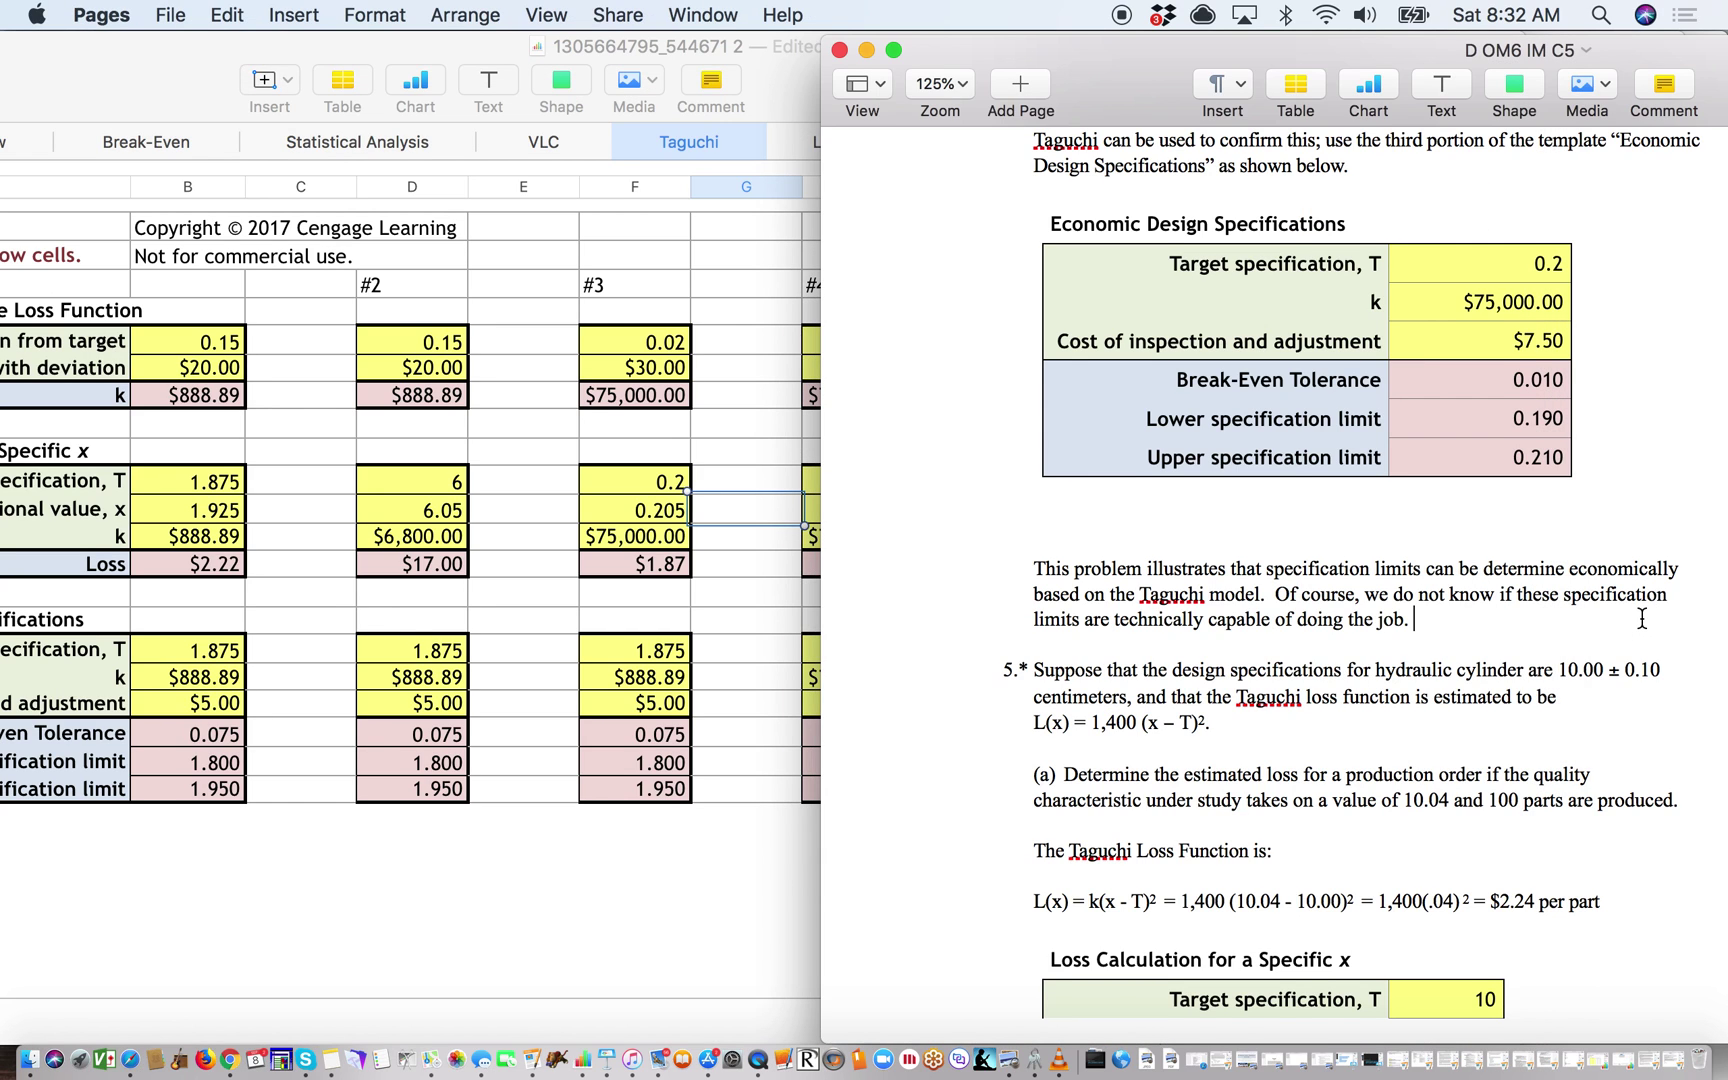